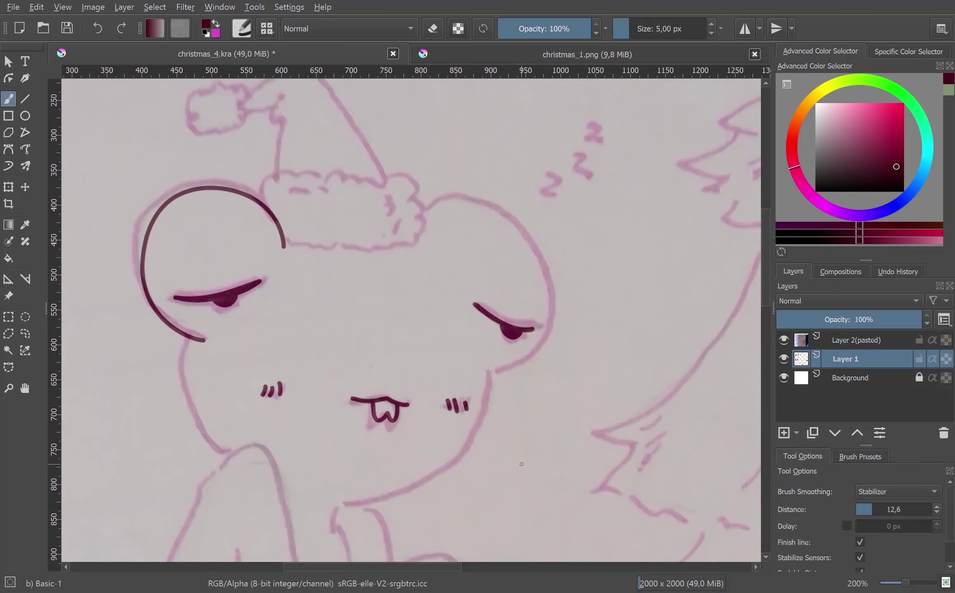
Ink the left cheek, the scalloped hat brim and a first pass at the head's right side.
mouse_move(192, 340)
left_mouse_down()
mouse_move(183, 370)
mouse_move(226, 447)
left_mouse_up()
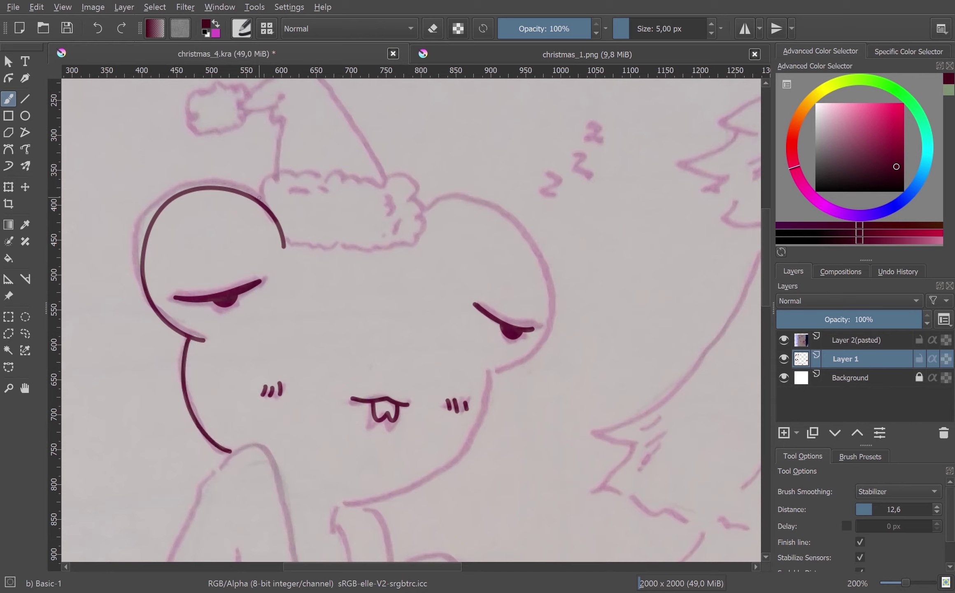
mouse_move(259, 203)
left_mouse_down()
mouse_move(283, 175)
mouse_move(337, 171)
mouse_move(409, 223)
left_mouse_up()
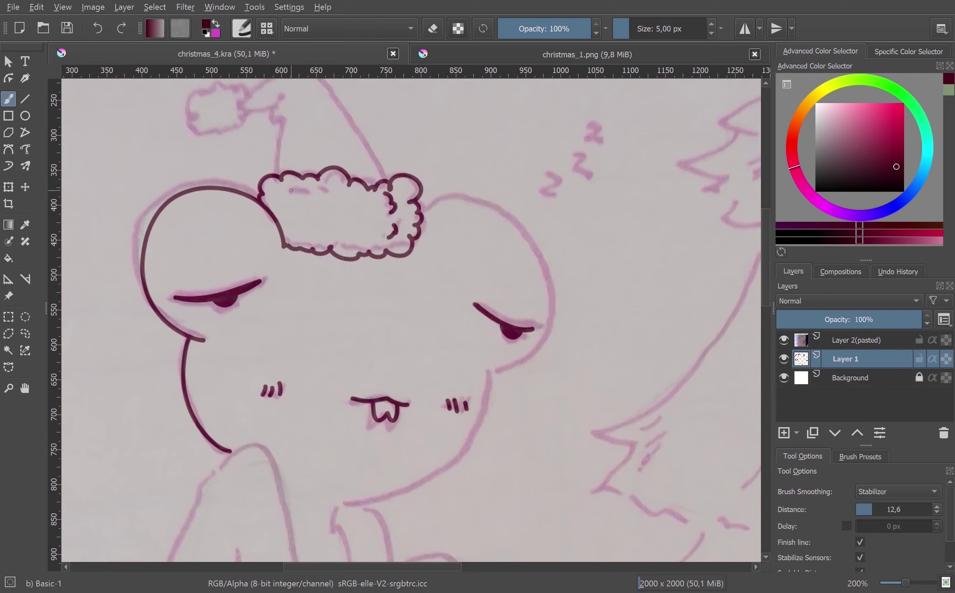
left_click_drag(420, 194, 556, 371)
key("ctrl+z")
key("ctrl+shift+z")
Redraw the right head outline down from the brim, undoing the shaky attempts.
mouse_move(435, 226)
left_mouse_down()
mouse_move(474, 180)
mouse_move(540, 325)
left_mouse_up()
key("ctrl+z")
key("ctrl+z")
left_click_drag(464, 168, 591, 285)
key("ctrl+z")
left_click_drag(464, 168, 539, 325)
key("ctrl+z")
Trace the right cheek and jaw line down toward the chin.
key("ctrl+z")
mouse_move(464, 165)
left_mouse_down()
mouse_move(531, 324)
mouse_move(437, 453)
left_mouse_up()
key("ctrl+z")
left_click_drag(531, 325, 393, 455)
key("ctrl+z")
left_click_drag(531, 324, 389, 443)
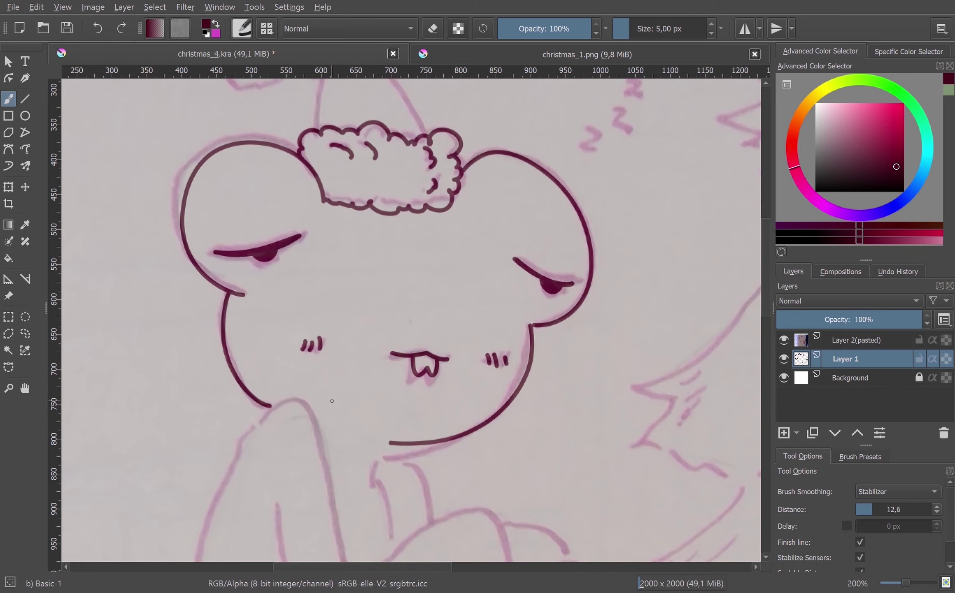
Ink the neck lines below the chin and the arm outline reaching toward the knee.
mouse_move(380, 494)
left_mouse_down()
mouse_move(381, 371)
mouse_move(399, 428)
left_mouse_up()
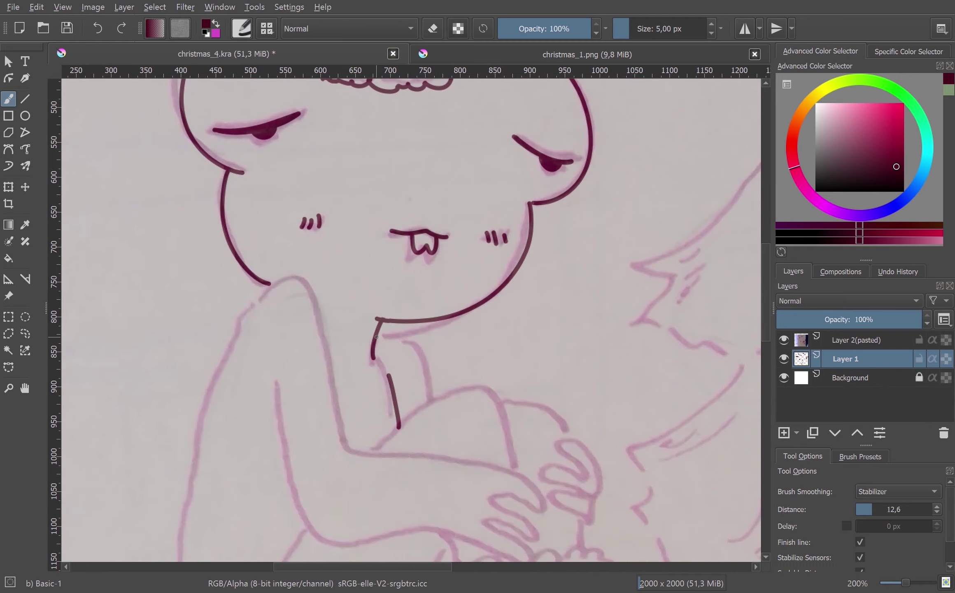
left_click_drag(411, 323, 419, 413)
left_click_drag(245, 325, 362, 453)
left_click_drag(301, 413, 294, 332)
key("ctrl+z")
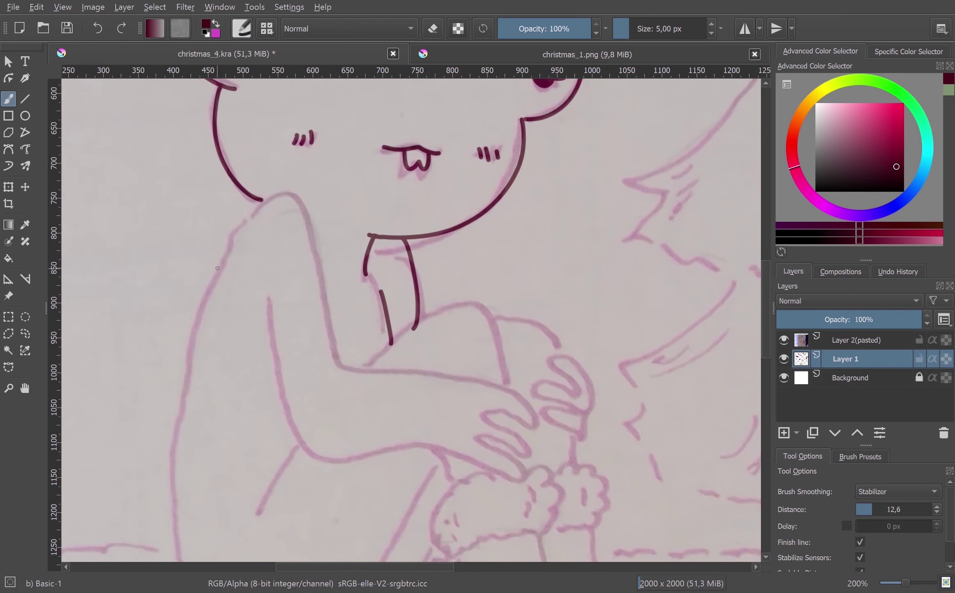
left_click_drag(246, 230, 531, 414)
key("ctrl+z")
mouse_move(228, 249)
left_mouse_down()
mouse_move(331, 383)
mouse_move(534, 416)
mouse_move(457, 453)
left_mouse_up()
Attempt the finger loops on the hand several times, undoing each try.
key("ctrl+z")
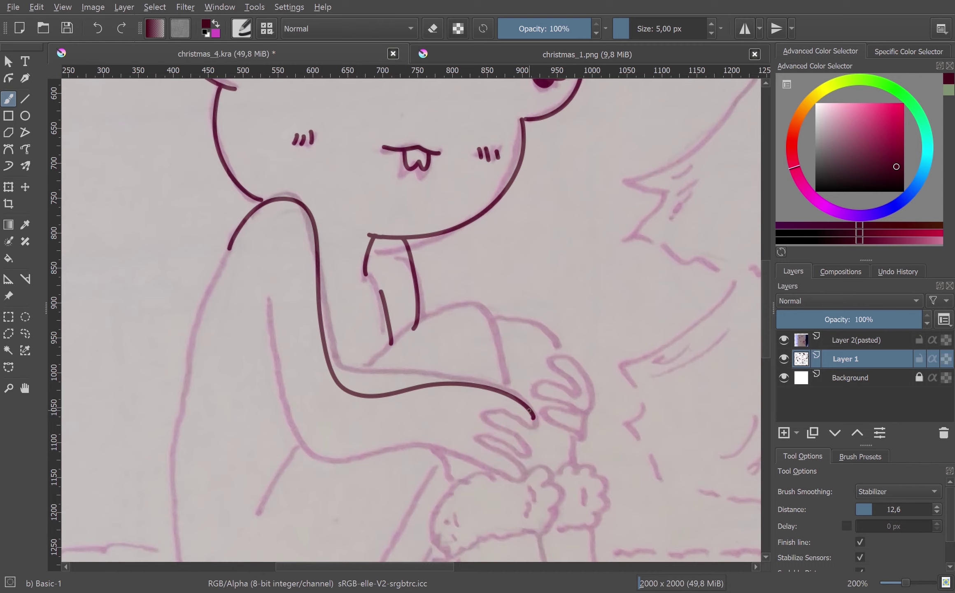
mouse_move(535, 420)
left_mouse_down()
mouse_move(518, 470)
mouse_move(504, 433)
mouse_move(451, 453)
left_mouse_up()
key("ctrl+z")
key("ctrl+z")
left_click_drag(504, 432, 453, 474)
key("ctrl+z")
key("ctrl+z")
mouse_move(501, 432)
left_mouse_down()
mouse_move(511, 457)
mouse_move(450, 474)
mouse_move(494, 443)
mouse_move(379, 457)
mouse_move(256, 312)
mouse_move(332, 465)
left_mouse_up()
key("ctrl+z")
key("ctrl+z")
Trace the long arm outline, the knee arc and two finger loops on the right hand.
mouse_move(265, 443)
left_mouse_down()
mouse_move(291, 389)
mouse_move(203, 467)
left_mouse_up()
mouse_move(285, 405)
left_mouse_down()
mouse_move(447, 408)
mouse_move(498, 341)
mouse_move(249, 467)
left_mouse_up()
left_click_drag(403, 463, 350, 508)
left_click_drag(431, 323, 494, 350)
mouse_move(530, 406)
left_mouse_down()
mouse_move(495, 361)
mouse_move(514, 440)
mouse_move(505, 341)
left_mouse_up()
Add a stroke under the bottom finger and ink the fluffy cuff below the hand.
left_click_drag(425, 373, 457, 364)
left_click_drag(493, 419, 462, 428)
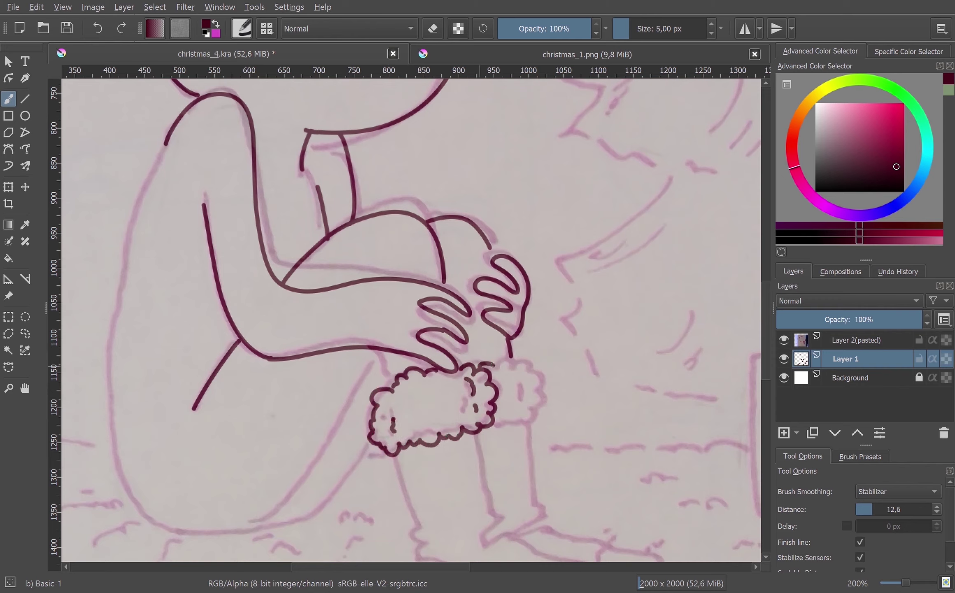
left_click_drag(531, 363, 541, 396)
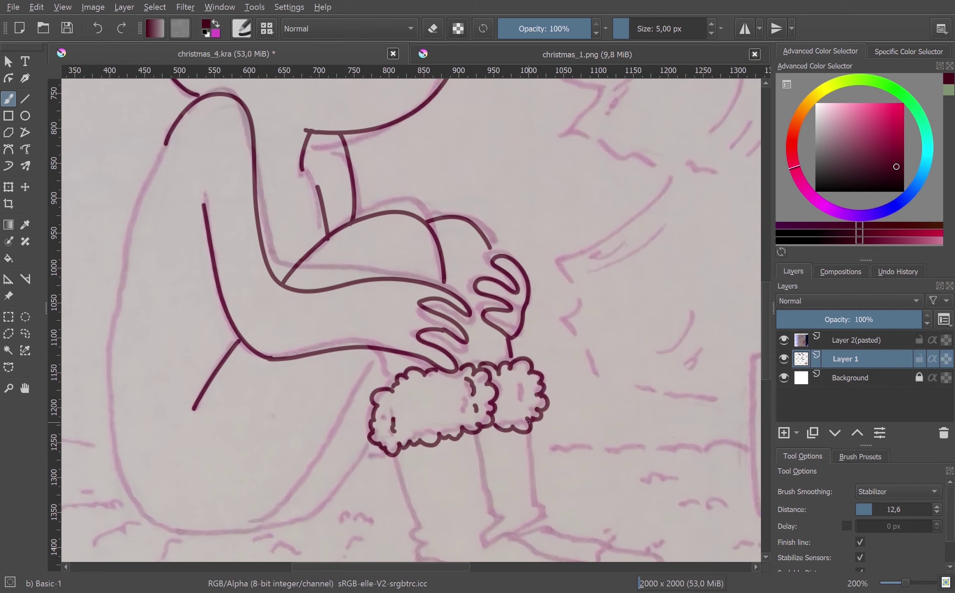
Ink both legs down to the feet, an ankle stroke and the thigh below the cuff.
scroll(520, 405, "down", 5)
mouse_move(478, 351)
left_mouse_down()
mouse_move(492, 453)
mouse_move(581, 477)
mouse_move(625, 523)
left_mouse_up()
mouse_move(394, 373)
left_mouse_down()
mouse_move(478, 537)
mouse_move(607, 529)
left_mouse_up()
mouse_move(527, 350)
left_mouse_down()
mouse_move(548, 445)
mouse_move(622, 463)
mouse_move(661, 505)
left_mouse_up()
left_click_drag(612, 463, 597, 485)
scroll(400, 335, "left", 3)
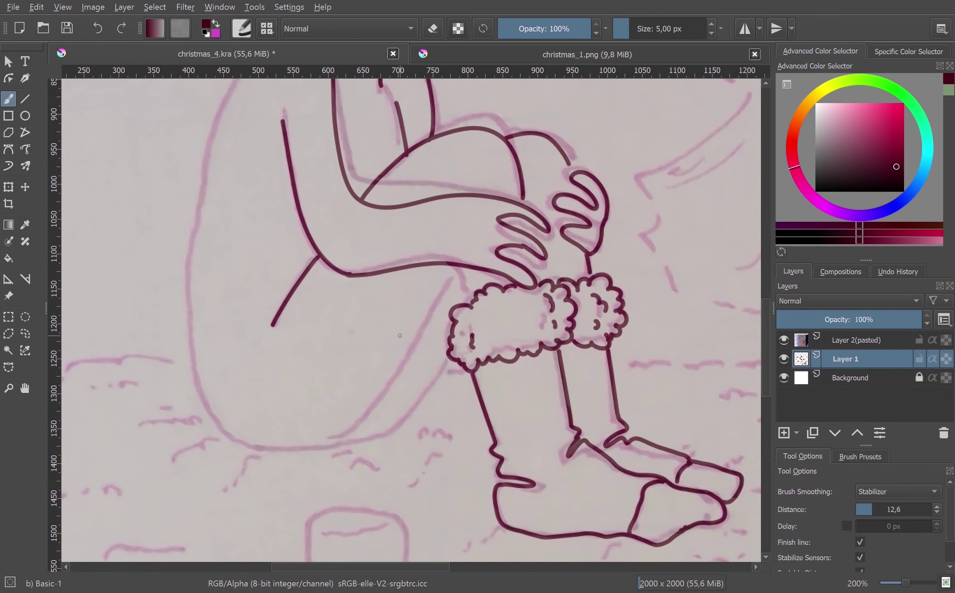
mouse_move(449, 291)
left_mouse_down()
mouse_move(327, 449)
mouse_move(450, 371)
left_mouse_up()
Trace the back and bottom outline, then undo that stroke.
scroll(295, 427, "up", 5)
scroll(295, 426, "left", 5)
left_click_drag(375, 162, 329, 482)
key("ctrl+z")
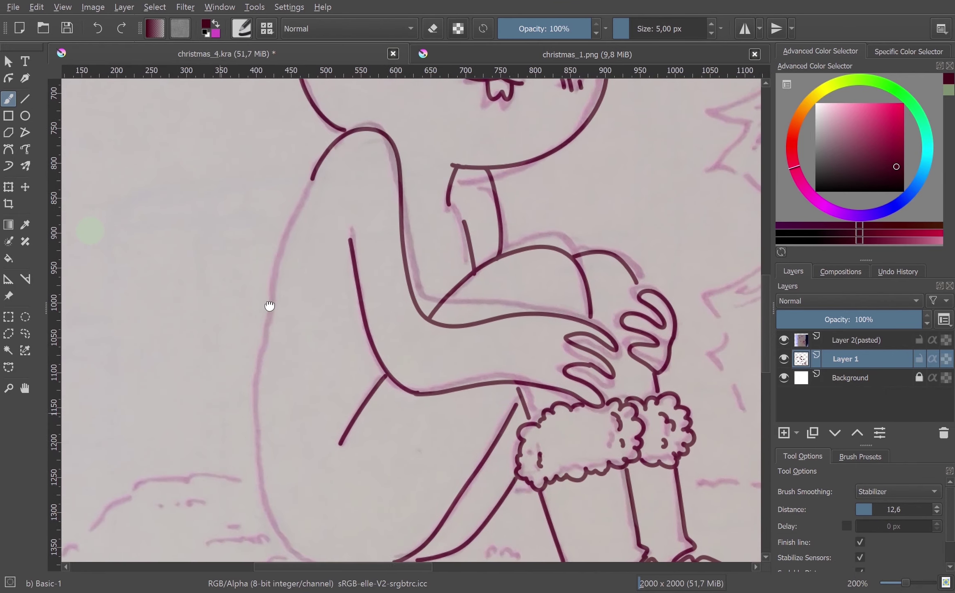
Ink the hat's wavy side down from the tip and the pompom, retrying the top arc.
scroll(268, 310, "right", 3)
left_click_drag(293, 146, 328, 533)
scroll(303, 345, "up", 8)
scroll(346, 405, "up", 7)
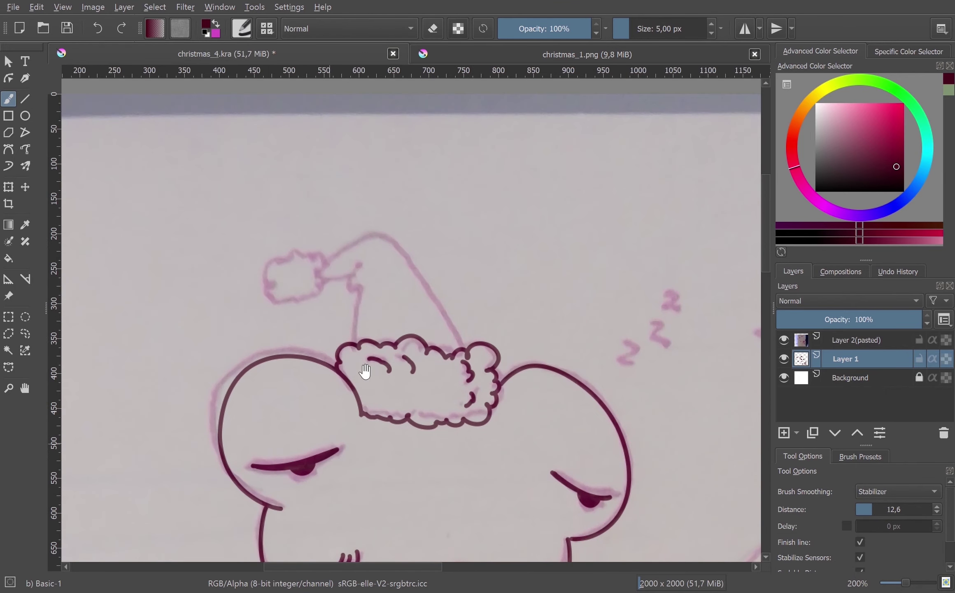
left_click_drag(362, 273, 336, 340)
key("ctrl+z")
mouse_move(364, 265)
left_mouse_down()
mouse_move(352, 342)
mouse_move(294, 305)
left_mouse_up()
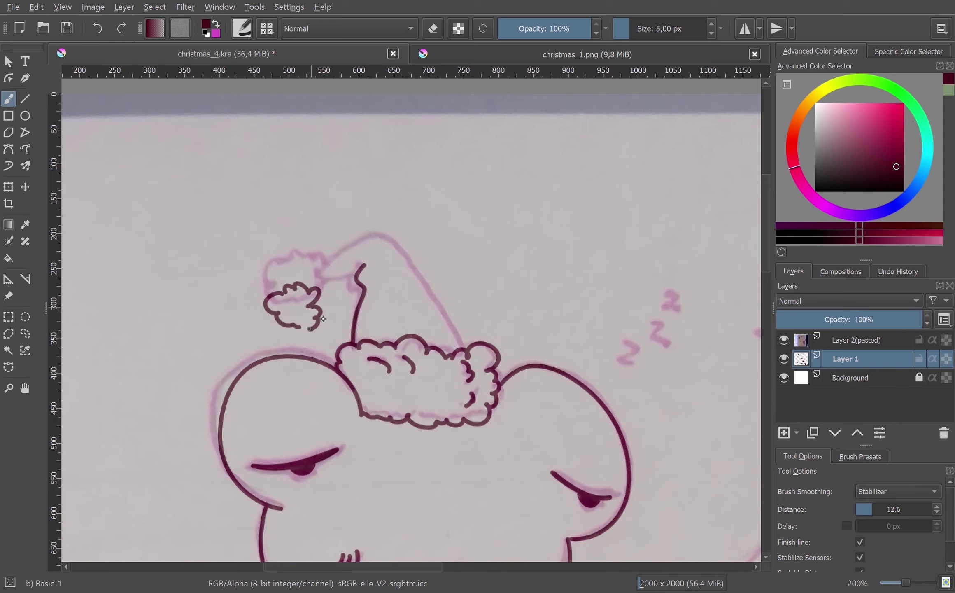
mouse_move(362, 287)
left_mouse_down()
mouse_move(315, 304)
mouse_move(472, 344)
left_mouse_up()
key("ctrl+z")
mouse_move(310, 282)
left_mouse_down()
mouse_move(473, 348)
mouse_move(298, 285)
left_mouse_up()
key("ctrl+z")
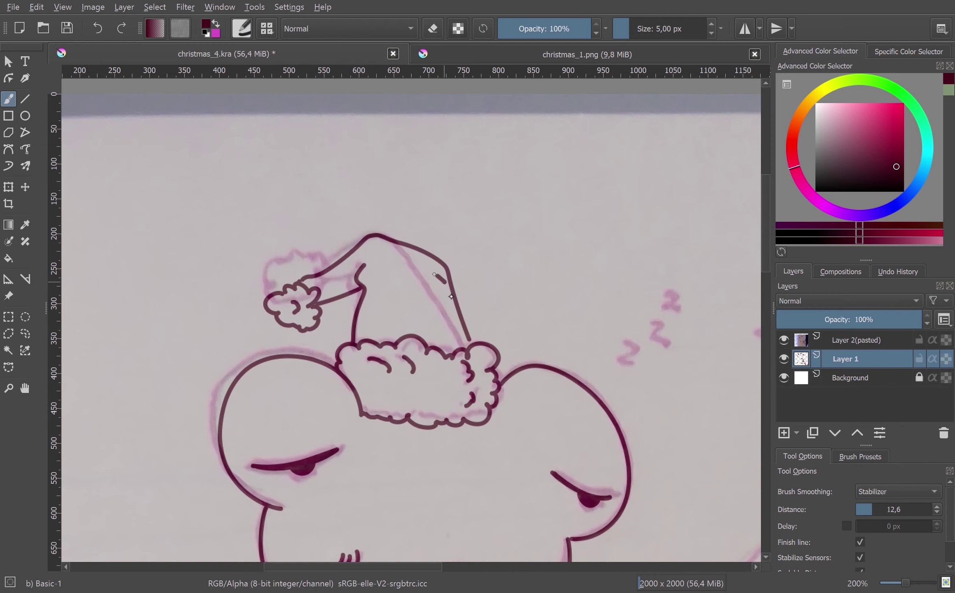
Ink the three small z marks beside the head and zoom out to check.
scroll(360, 295, "down", 3)
scroll(294, 316, "down", 2)
scroll(294, 316, "down", 2)
scroll(288, 326, "up", 7)
left_click_drag(271, 198, 322, 422)
left_click_drag(349, 350, 361, 355)
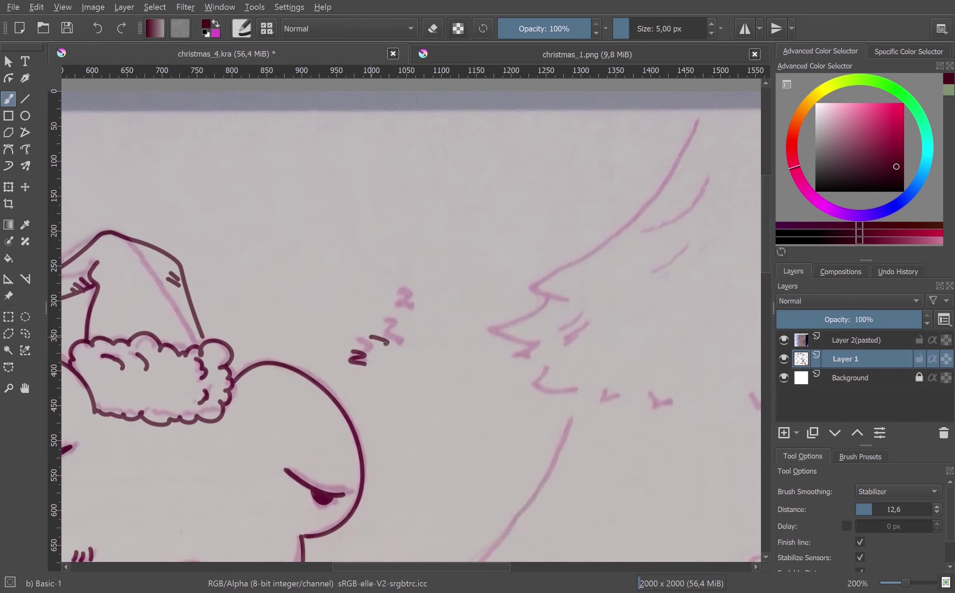
left_click_drag(408, 327, 417, 333)
left_click_drag(310, 313, 324, 326)
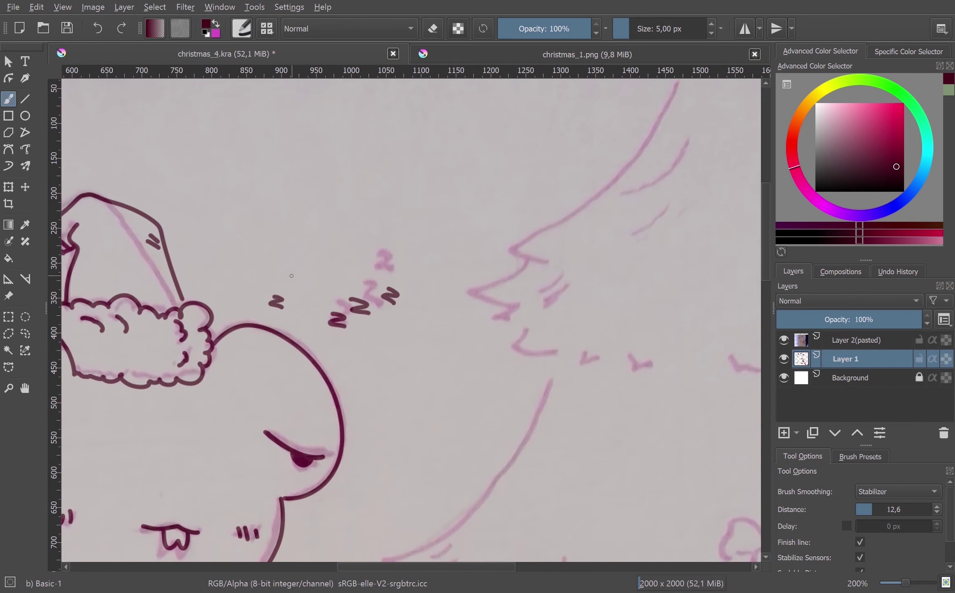
scroll(412, 321, "down", 5)
scroll(580, 261, "up", 4)
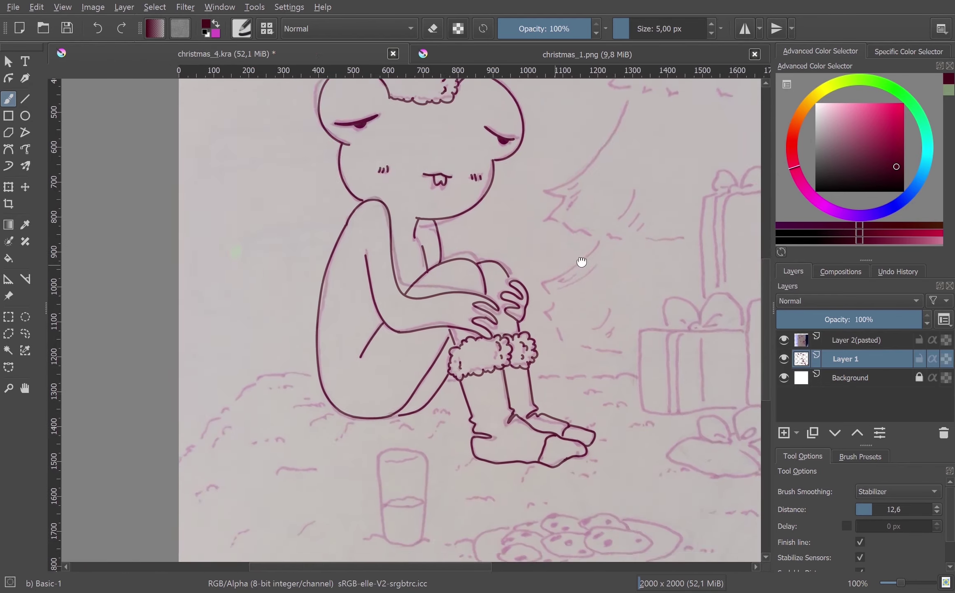
Outline the front-left and middle cookies, undoing the right cookie attempt.
left_click_drag(579, 260, 409, 341)
scroll(408, 341, "up", 1)
scroll(315, 341, "down", 3)
mouse_move(225, 408)
left_mouse_down()
mouse_move(303, 401)
mouse_move(227, 406)
left_mouse_up()
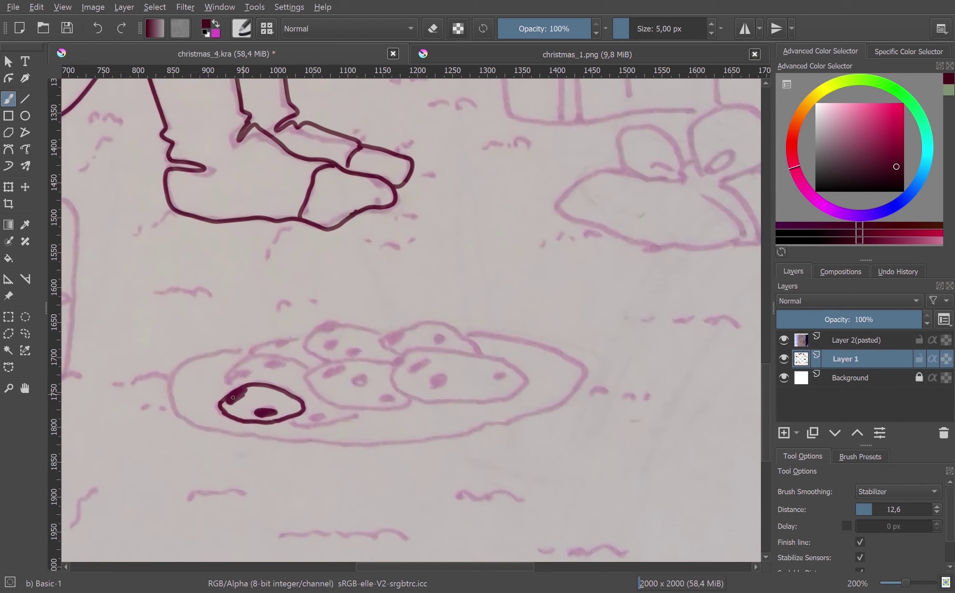
left_click_drag(308, 375, 408, 401)
mouse_move(394, 365)
left_mouse_down()
mouse_move(397, 359)
mouse_move(433, 401)
mouse_move(438, 353)
left_mouse_up()
key("ctrl+z")
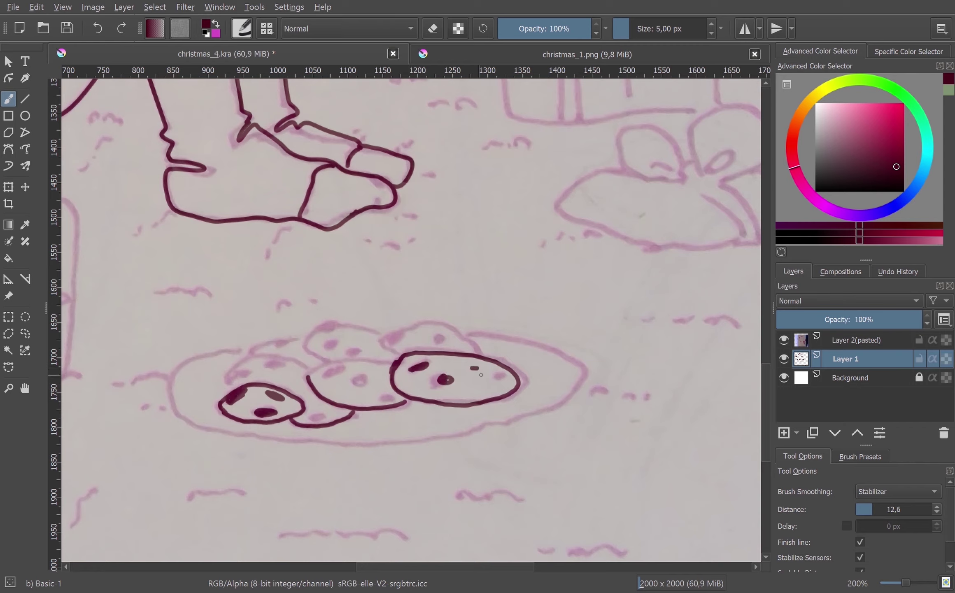
Trace the back cookie's top edge, the back-left cookie and the front-left cookie's top.
left_click_drag(392, 350, 455, 331)
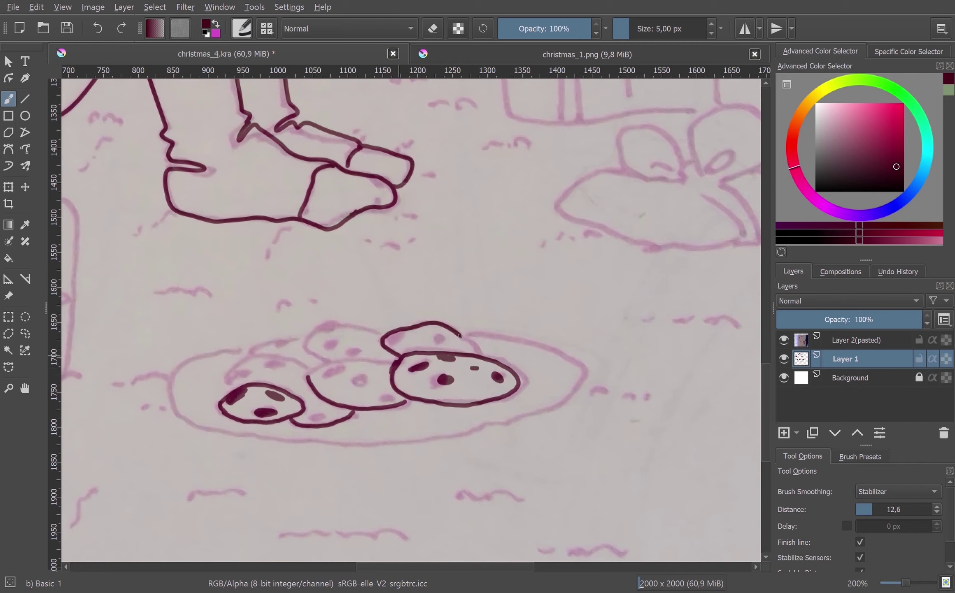
mouse_move(392, 363)
left_mouse_down()
mouse_move(308, 375)
mouse_move(388, 362)
left_mouse_up()
key("ctrl+z")
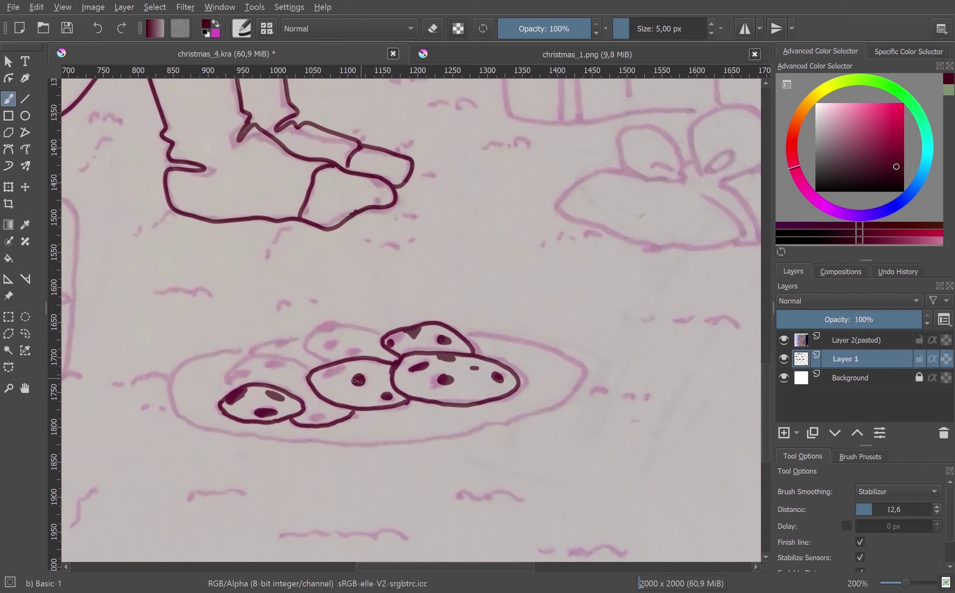
left_click_drag(317, 359, 377, 334)
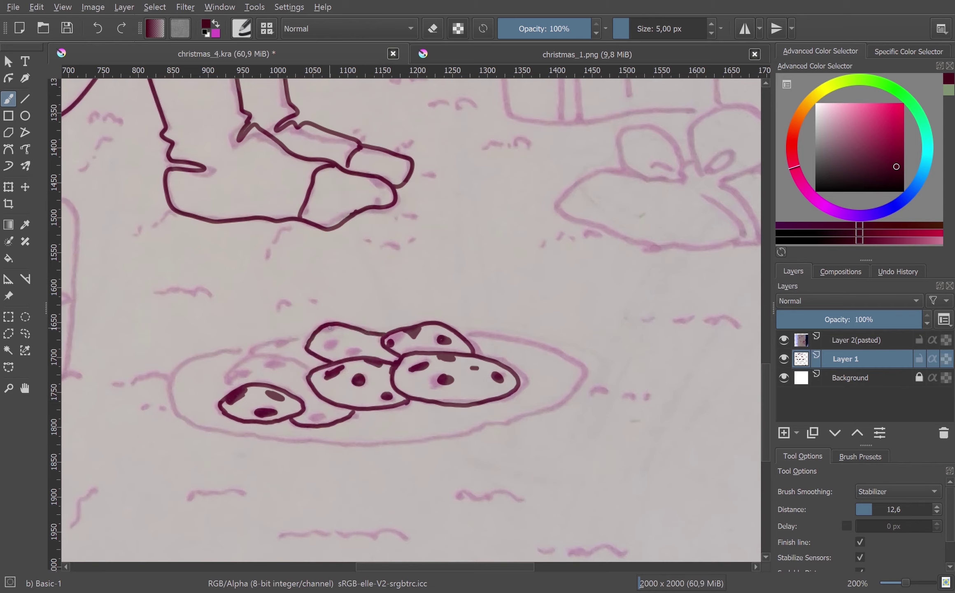
mouse_move(310, 369)
left_mouse_down()
mouse_move(270, 355)
mouse_move(230, 390)
left_mouse_up()
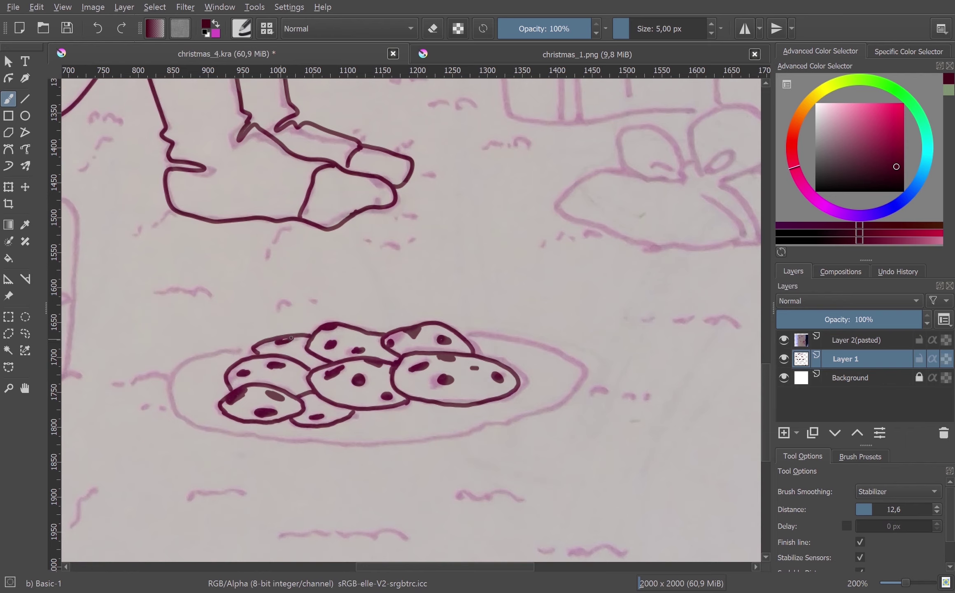
Trace the plate's left edge and rim around the bottom beneath the cookies.
left_click_drag(199, 355, 224, 348)
left_click_drag(277, 341, 281, 425)
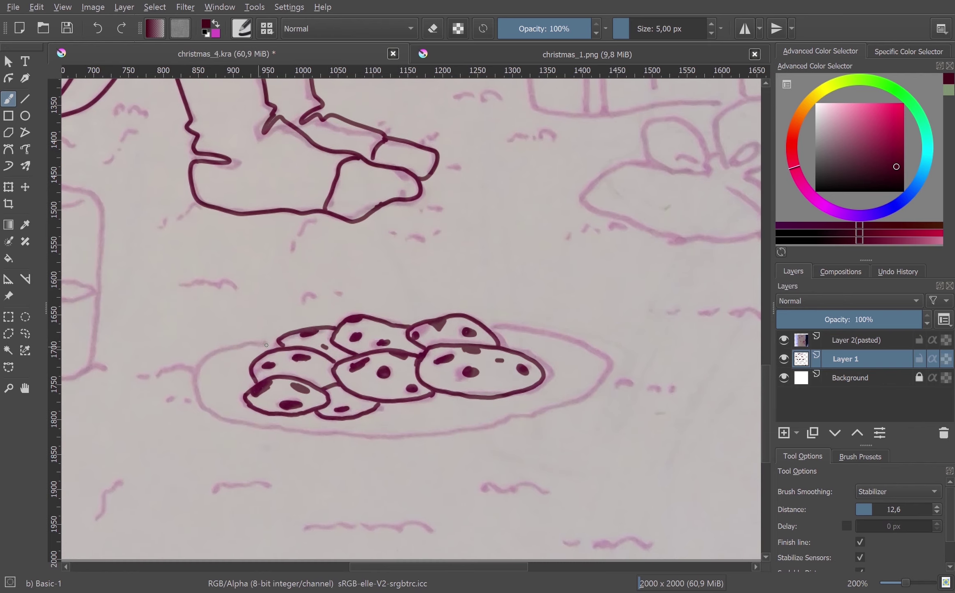
left_click_drag(494, 328, 402, 438)
key("ctrl+z")
key("ctrl+z")
mouse_move(495, 328)
left_mouse_down()
mouse_move(541, 415)
mouse_move(269, 433)
left_mouse_up()
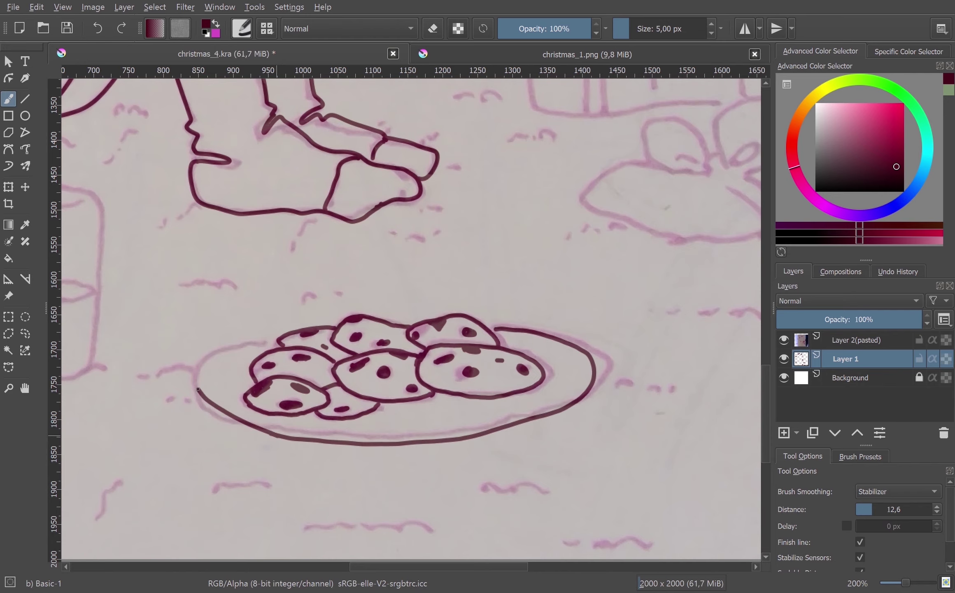
Ink the glass outline, its milk surface ellipse and the rim line at the top.
scroll(175, 379, "up", 5)
left_click_drag(268, 286, 283, 442)
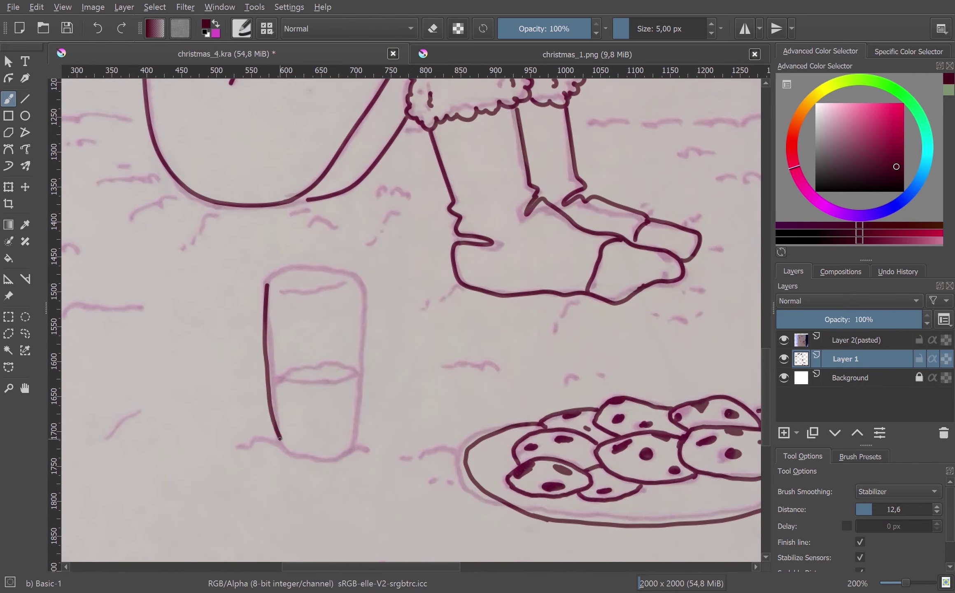
left_click_drag(268, 284, 290, 449)
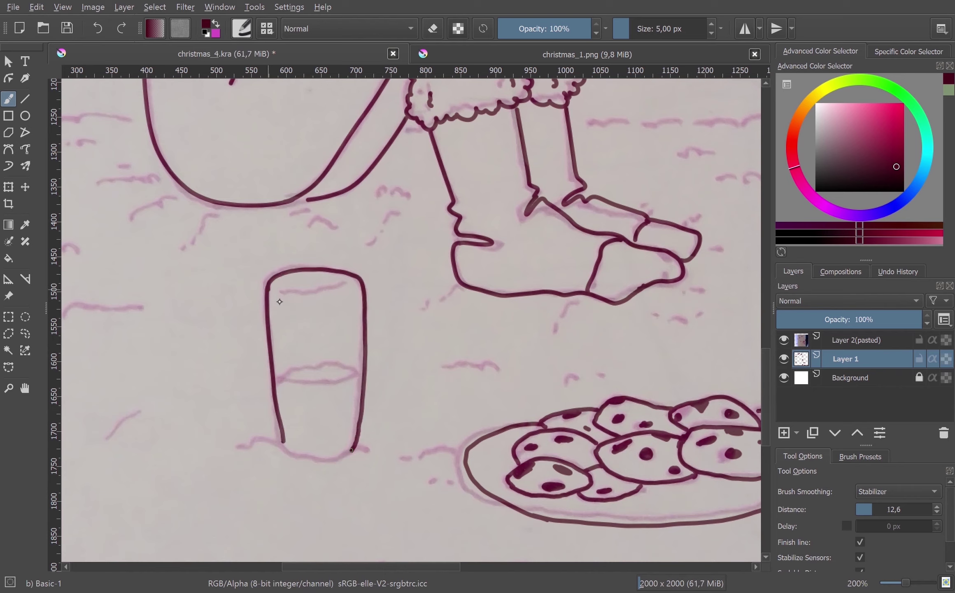
left_click_drag(273, 376, 363, 373)
left_click_drag(275, 375, 362, 371)
left_click_drag(284, 293, 348, 297)
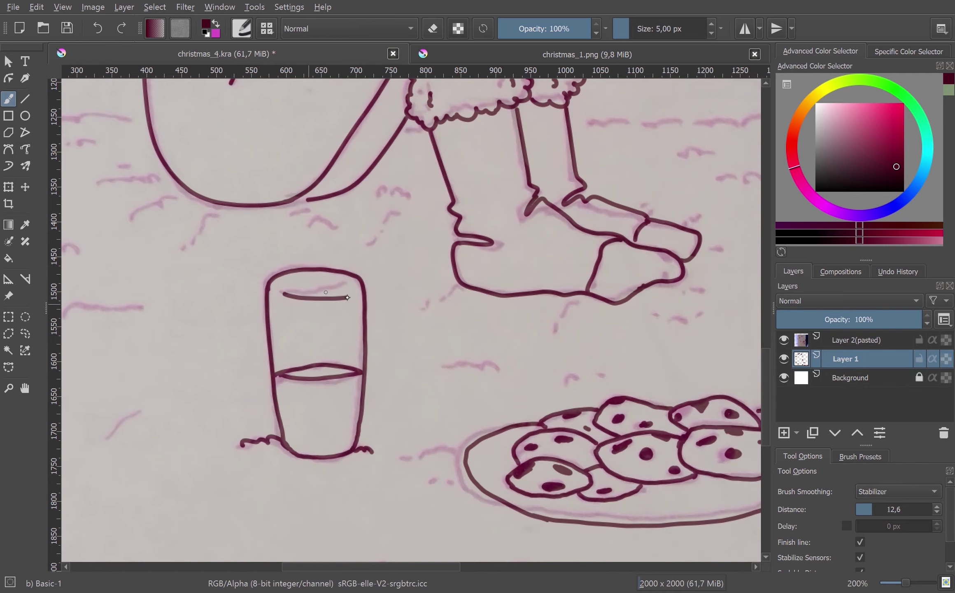
Ink grass squiggles near the plate, around the feet and under the body.
left_click_drag(384, 428, 412, 445)
left_click_drag(379, 336, 428, 342)
scroll(387, 331, "up", 3)
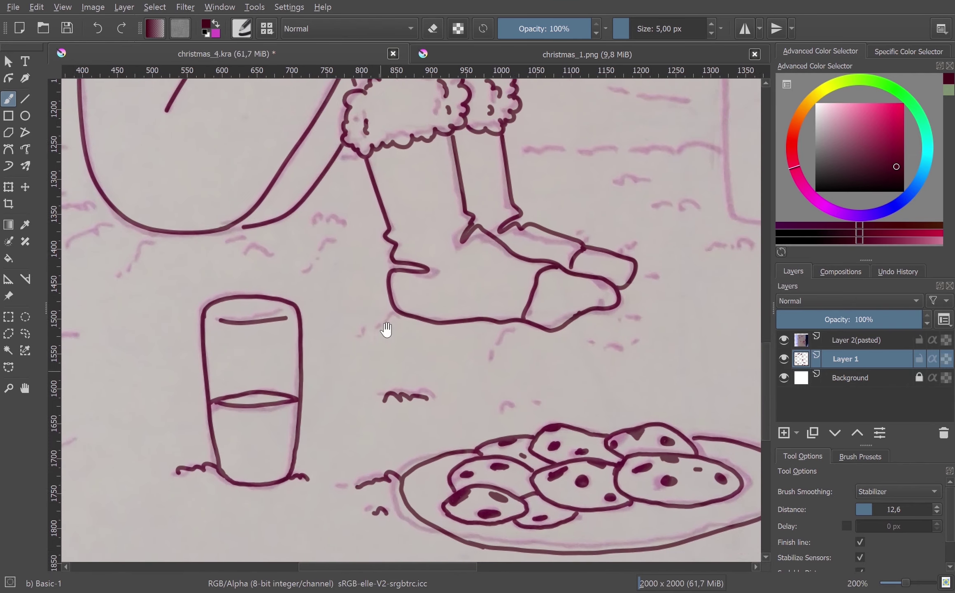
left_click_drag(363, 368, 394, 345)
left_click_drag(306, 307, 338, 294)
scroll(245, 314, "left", 3)
left_click_drag(246, 305, 192, 306)
left_click_drag(332, 311, 357, 308)
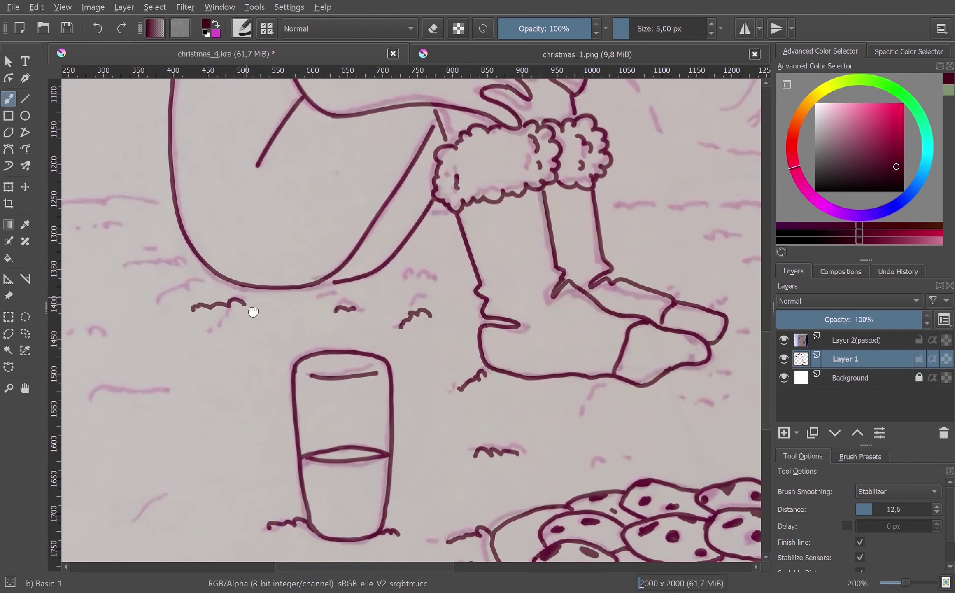
scroll(247, 288, "left", 3)
left_click_drag(225, 284, 269, 280)
scroll(371, 255, "left", 3)
mouse_move(385, 257)
left_mouse_down()
mouse_move(299, 256)
mouse_move(133, 447)
left_mouse_up()
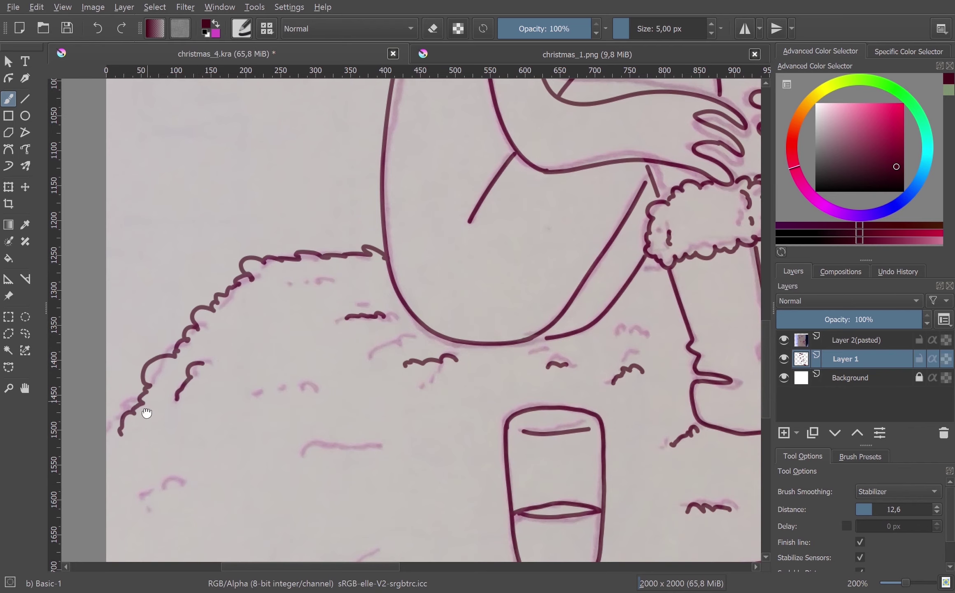
Ink grass squiggles over the pink sketch and tufts near the glass and lawn.
scroll(136, 412, "down", 3)
scroll(136, 412, "left", 1)
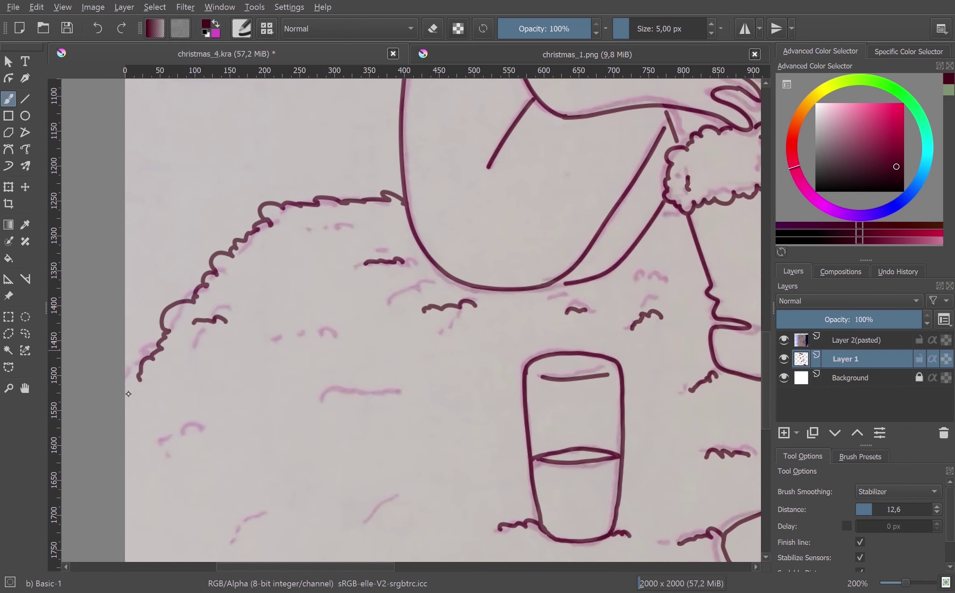
left_click_drag(167, 439, 208, 429)
left_click_drag(270, 342, 290, 337)
left_click_drag(305, 334, 336, 337)
scroll(333, 302, "down", 5)
scroll(333, 303, "right", 3)
left_click_drag(247, 301, 327, 292)
left_click_drag(303, 418, 323, 404)
scroll(333, 302, "left", 3)
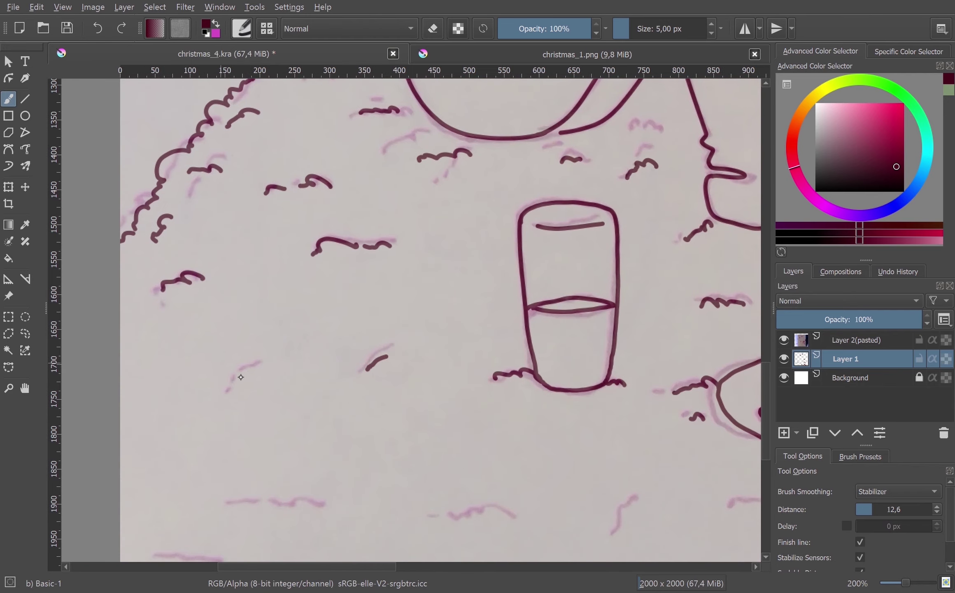
left_click_drag(216, 385, 249, 371)
scroll(247, 371, "down", 2)
left_click_drag(196, 482, 365, 473)
Ink the remaining grass squiggles along the lawn and above the feet.
scroll(247, 411, "right", 4)
scroll(288, 370, "right", 10)
scroll(247, 329, "right", 4)
left_click_drag(226, 310, 301, 289)
scroll(286, 251, "up", 3)
scroll(287, 251, "left", 1)
scroll(287, 251, "up", 3)
scroll(286, 251, "left", 2)
left_click_drag(203, 261, 420, 263)
scroll(406, 264, "right", 5)
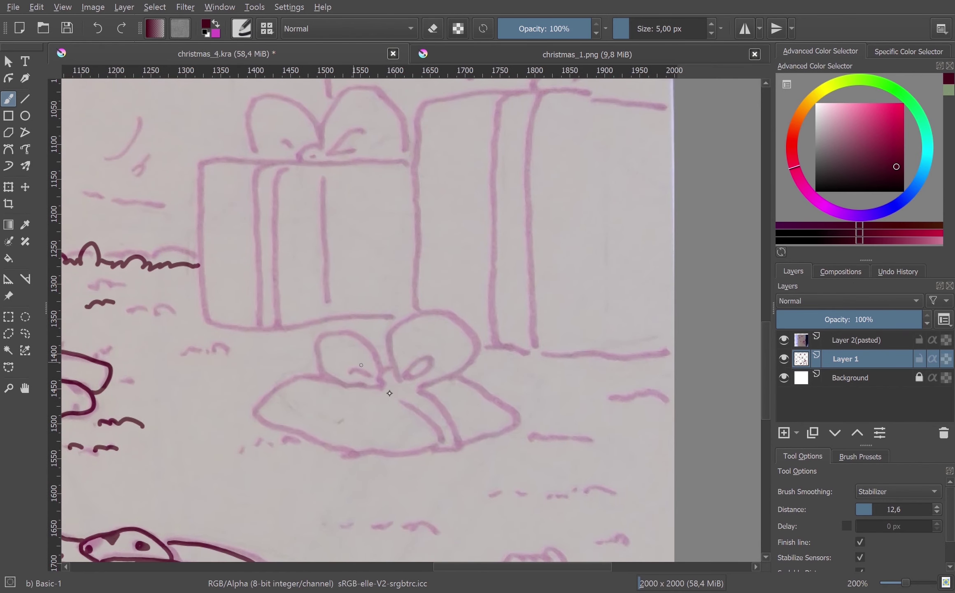
Ink the flat gift's left bow loop and right ribbon piece.
mouse_move(395, 394)
left_mouse_down()
mouse_move(406, 390)
mouse_move(447, 452)
mouse_move(338, 392)
left_mouse_up()
left_click_drag(455, 376, 465, 444)
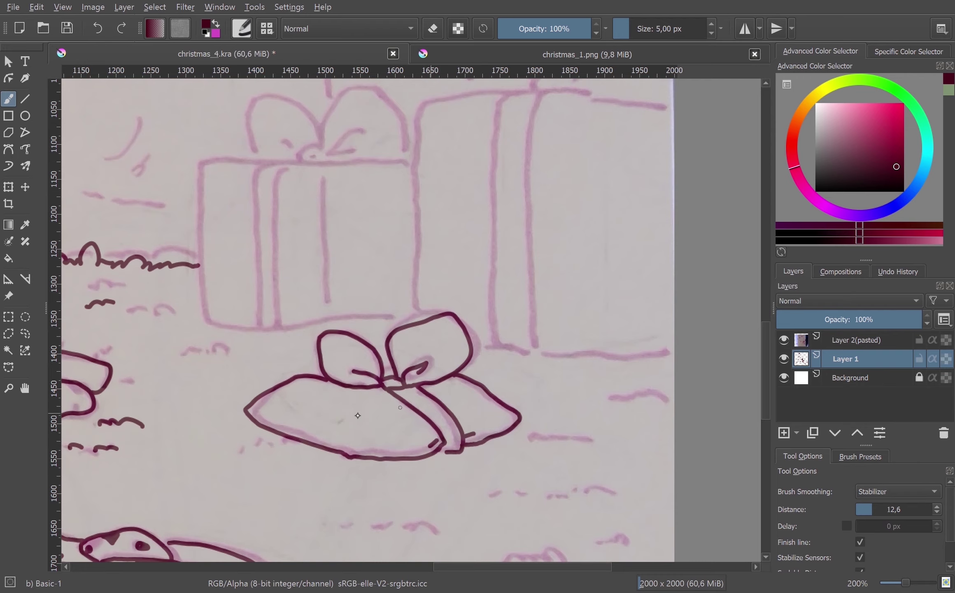
left_click_drag(312, 386, 334, 406)
Ink wavy grass tufts and a small dot around the flat gift.
mouse_move(207, 372)
left_mouse_down()
mouse_move(249, 368)
mouse_move(161, 335)
left_mouse_up()
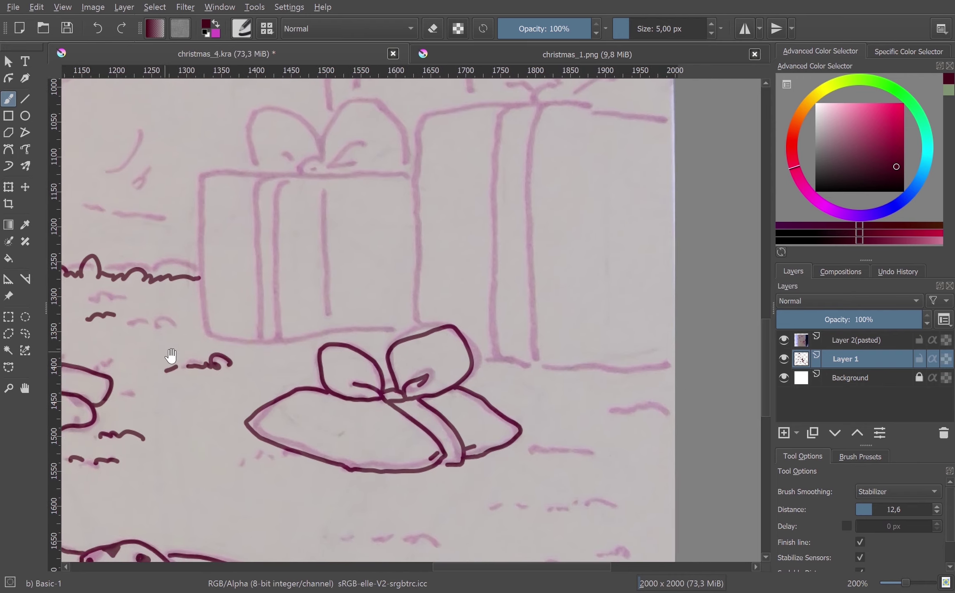
left_click_drag(456, 413, 512, 413)
left_click_drag(551, 375, 589, 373)
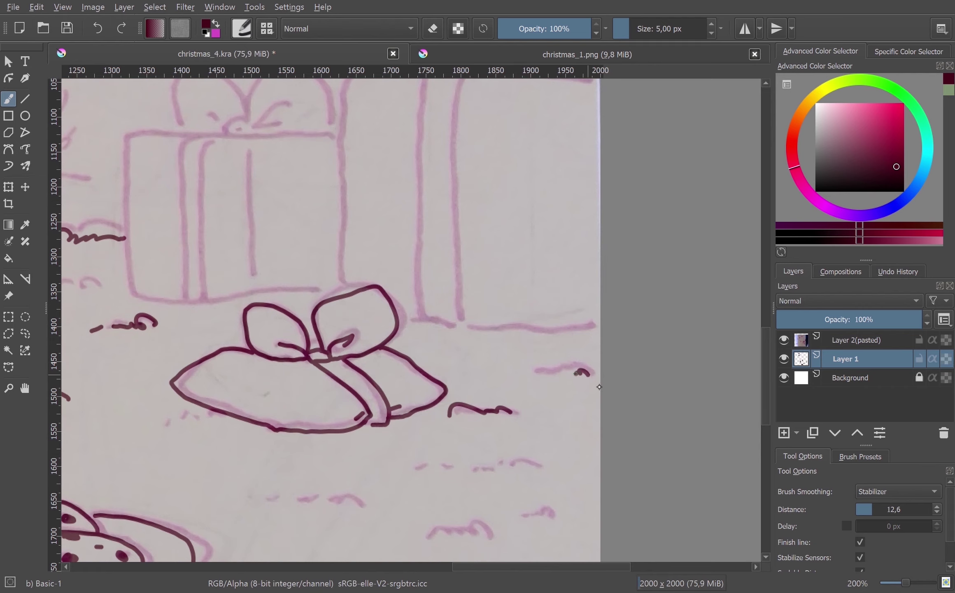
left_click_drag(494, 412, 487, 350)
mouse_move(482, 477)
left_mouse_down()
mouse_move(403, 474)
mouse_move(428, 407)
mouse_move(546, 483)
mouse_move(529, 373)
left_mouse_up()
left_click(385, 471)
Ink more grass tufts and dots across the lower lawn.
left_click_drag(481, 475, 500, 473)
mouse_move(326, 365)
left_mouse_down()
mouse_move(413, 388)
mouse_move(318, 379)
left_mouse_up()
left_click_drag(351, 500, 279, 503)
left_click_drag(233, 454, 186, 454)
left_click_drag(155, 453, 164, 454)
scroll(430, 396, "up", 5)
left_click_drag(232, 477, 336, 468)
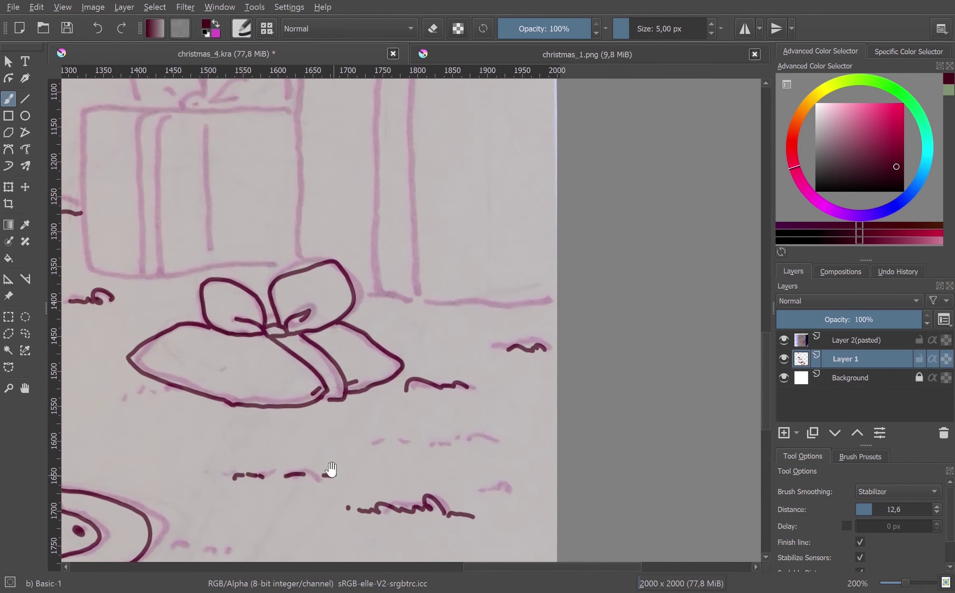
scroll(406, 540, "up", 3)
scroll(438, 485, "up", 2)
Trace the large gift box's edges and ribbon with stronger smoothing, erasing the blob where lines meet.
left_click_drag(428, 473, 515, 267)
key("ctrl+z")
left_click_drag(864, 510, 881, 510)
mouse_move(304, 494)
left_mouse_down()
mouse_move(302, 375)
mouse_move(385, 271)
mouse_move(419, 525)
left_mouse_up()
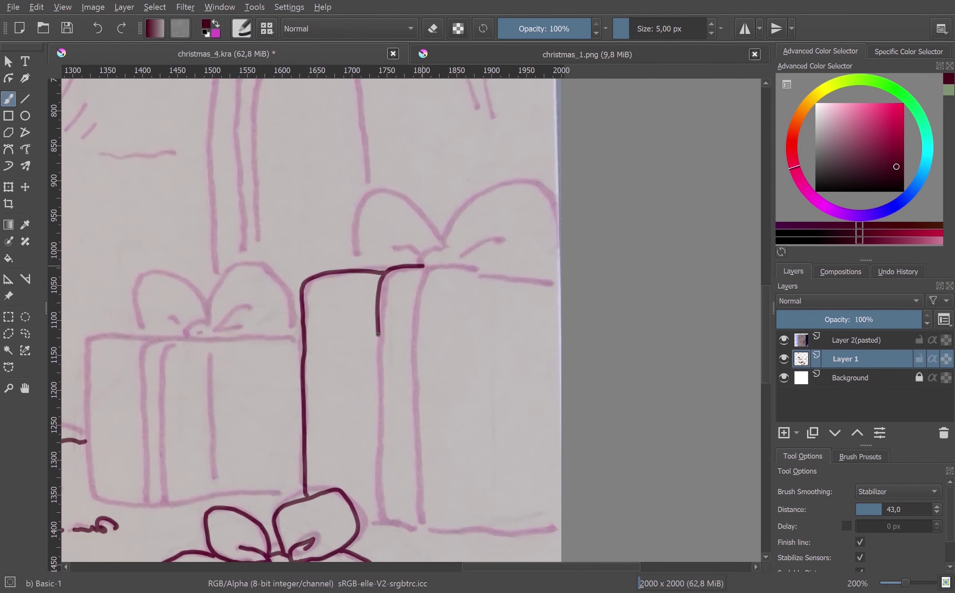
mouse_move(440, 266)
left_mouse_down()
mouse_move(416, 528)
mouse_move(562, 525)
left_mouse_up()
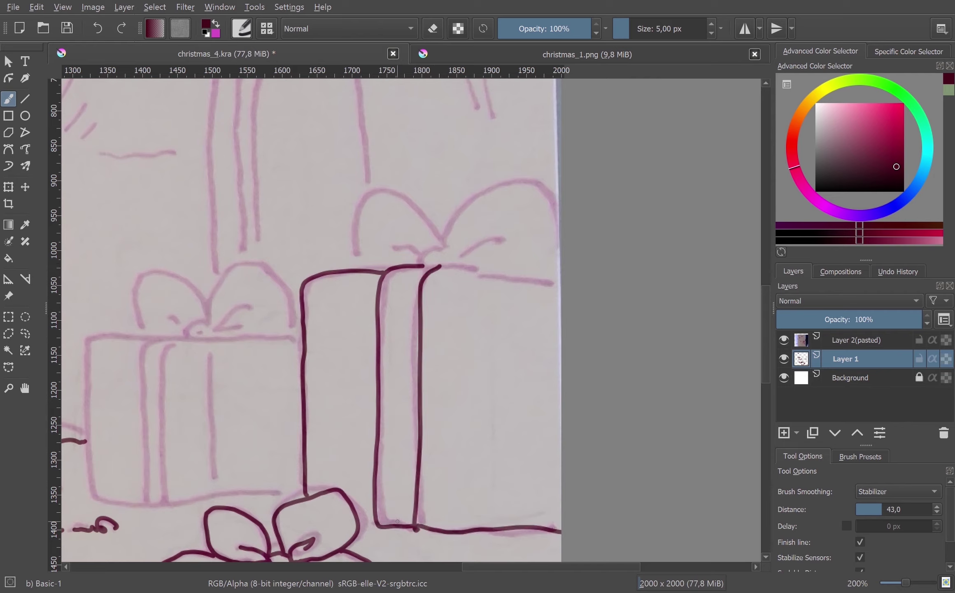
key("e")
left_click_drag(418, 528, 413, 528)
key("e")
Ink the large box's top ribbon line, knot, bow loops and curls.
left_click_drag(401, 350, 385, 408)
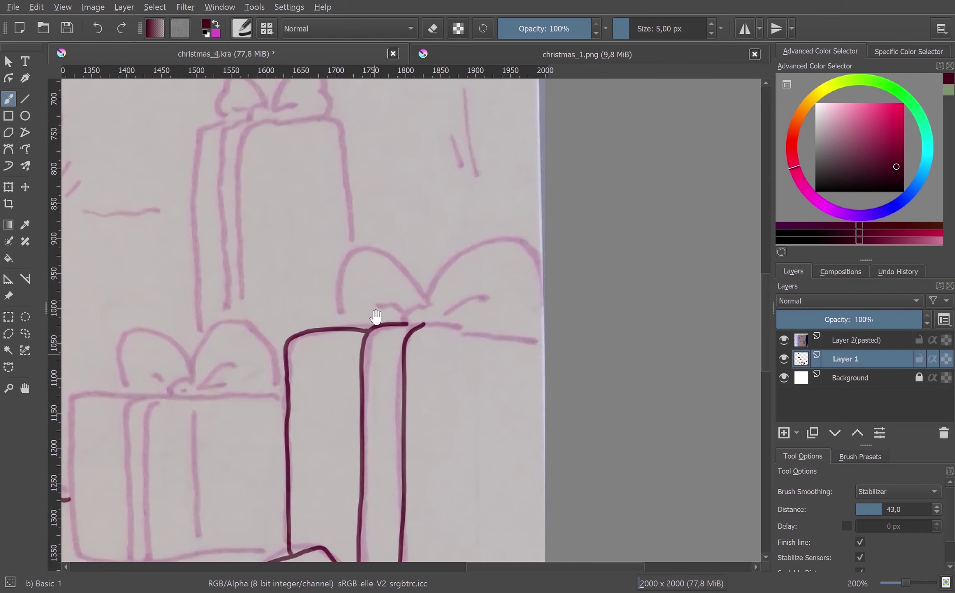
mouse_move(428, 328)
left_mouse_down()
mouse_move(545, 339)
mouse_move(434, 313)
mouse_move(536, 288)
left_mouse_up()
key("ctrl+z")
mouse_move(425, 306)
left_mouse_down()
mouse_move(514, 327)
mouse_move(499, 332)
left_mouse_up()
mouse_move(436, 324)
left_mouse_down()
mouse_move(475, 307)
mouse_move(344, 326)
mouse_move(402, 313)
left_mouse_up()
mouse_move(181, 404)
left_mouse_down()
mouse_move(346, 325)
mouse_move(407, 329)
left_mouse_up()
Ink the small gift's bow, top ribbon line, left side and two vertical ribbons.
mouse_move(344, 290)
left_mouse_down()
mouse_move(285, 320)
mouse_move(376, 312)
left_mouse_up()
left_click_drag(288, 325, 434, 328)
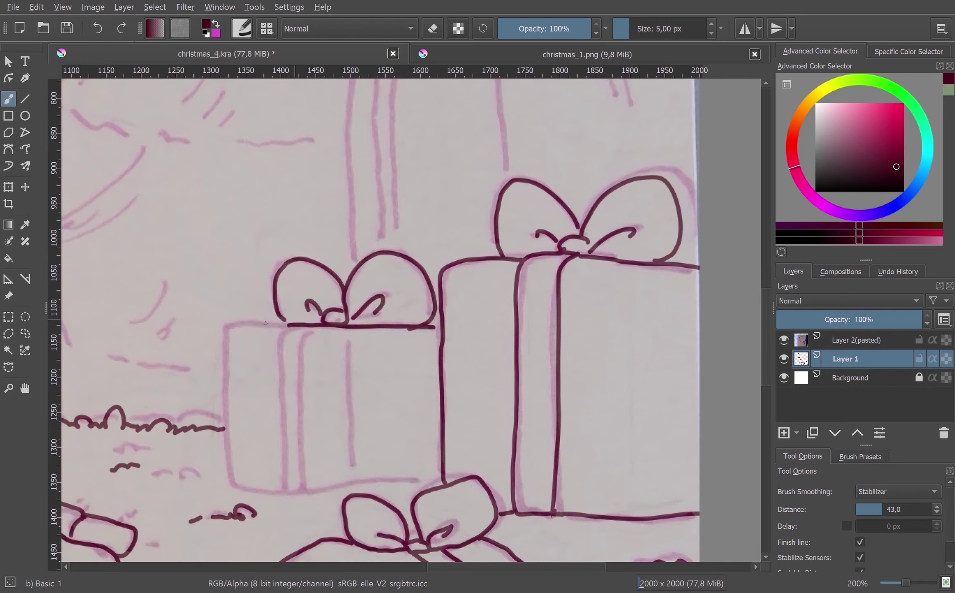
mouse_move(263, 323)
left_mouse_down()
mouse_move(229, 342)
mouse_move(262, 489)
left_mouse_up()
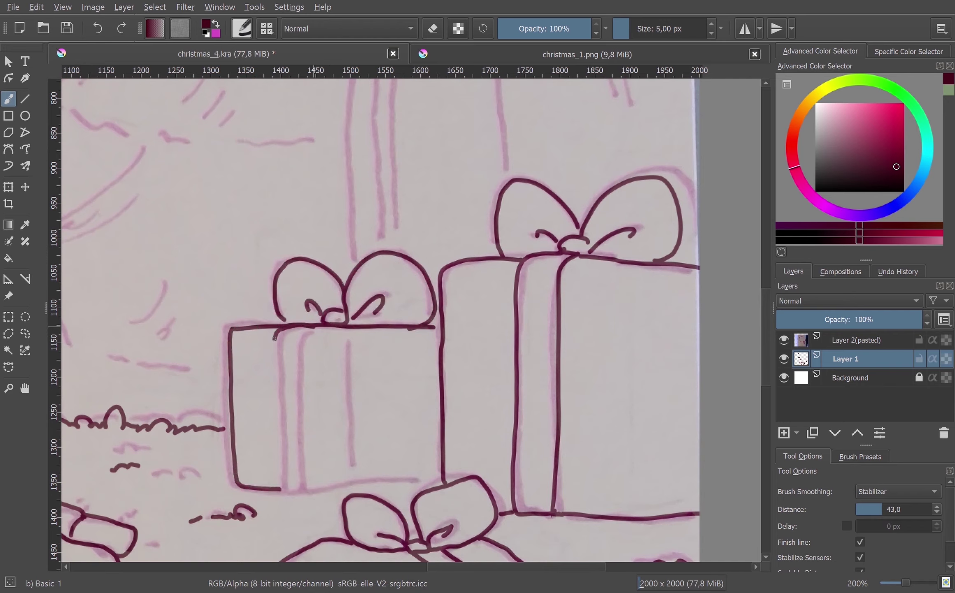
left_click_drag(274, 338, 283, 492)
mouse_move(309, 329)
left_mouse_down()
mouse_move(300, 478)
mouse_move(436, 480)
left_mouse_up()
Ink the tall box's bow loops, ribbon tail, left side and vertical ribbon lines.
scroll(372, 224, "up", 5)
mouse_move(397, 238)
left_mouse_down()
mouse_move(398, 250)
mouse_move(417, 234)
left_mouse_up()
mouse_move(386, 228)
left_mouse_down()
mouse_move(349, 227)
mouse_move(359, 249)
left_mouse_up()
mouse_move(365, 238)
left_mouse_down()
mouse_move(376, 247)
mouse_move(350, 445)
left_mouse_up()
key("ctrl+z")
mouse_move(395, 248)
left_mouse_down()
mouse_move(357, 451)
mouse_move(368, 361)
mouse_move(369, 451)
mouse_move(472, 358)
left_mouse_up()
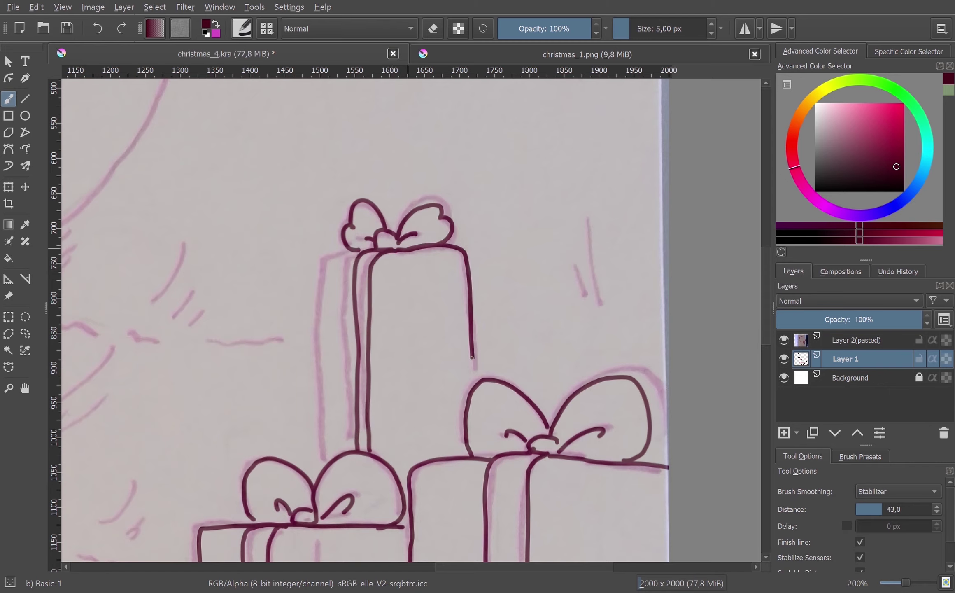
left_click_drag(322, 263, 324, 464)
left_click_drag(417, 272, 419, 392)
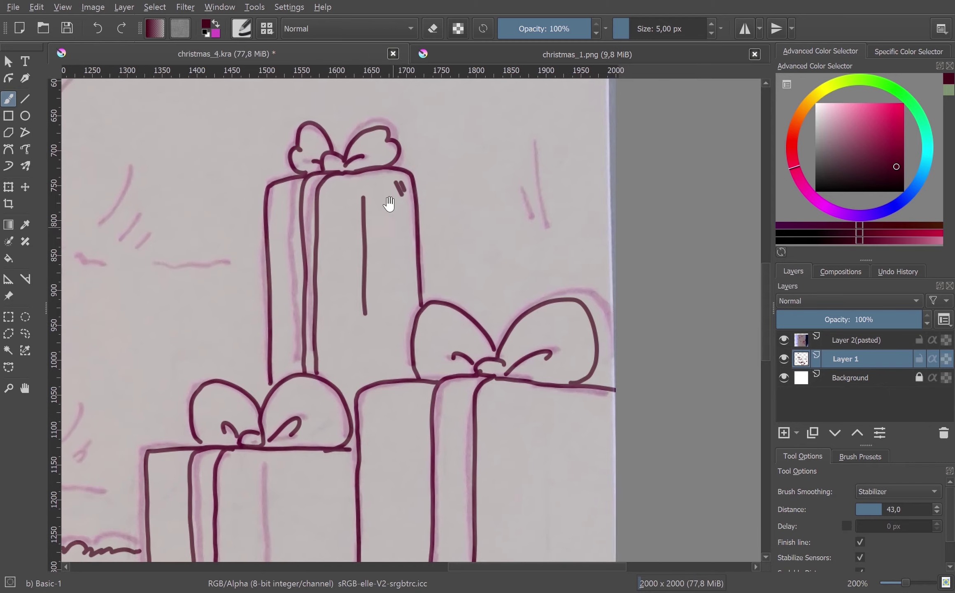
Add short ribbon strokes on the large box and zoom out to 67%.
left_click_drag(444, 473, 445, 508)
left_click_drag(412, 495, 445, 421)
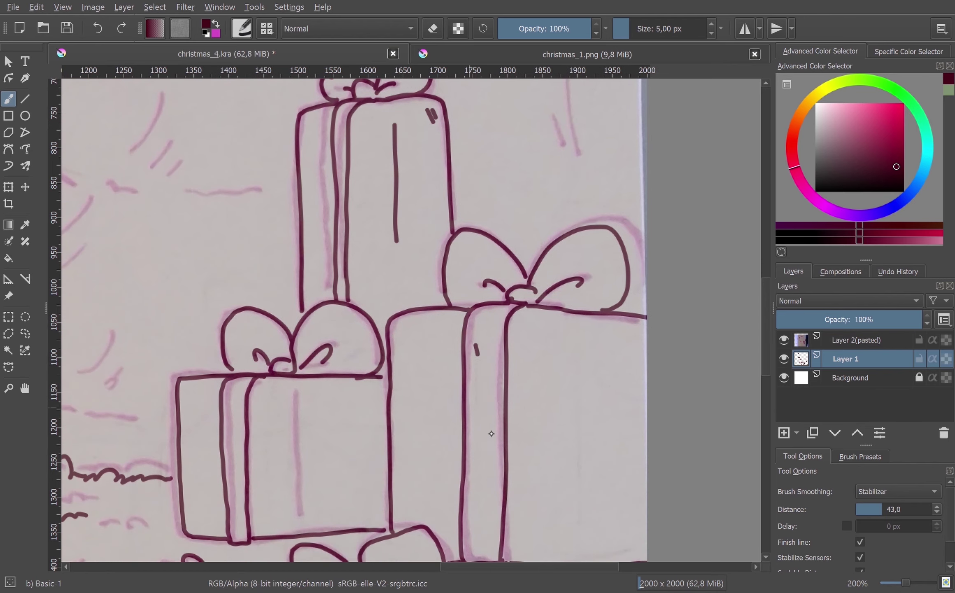
left_click_drag(481, 385, 478, 424)
left_click_drag(443, 419, 484, 420)
scroll(297, 358, "down", 5)
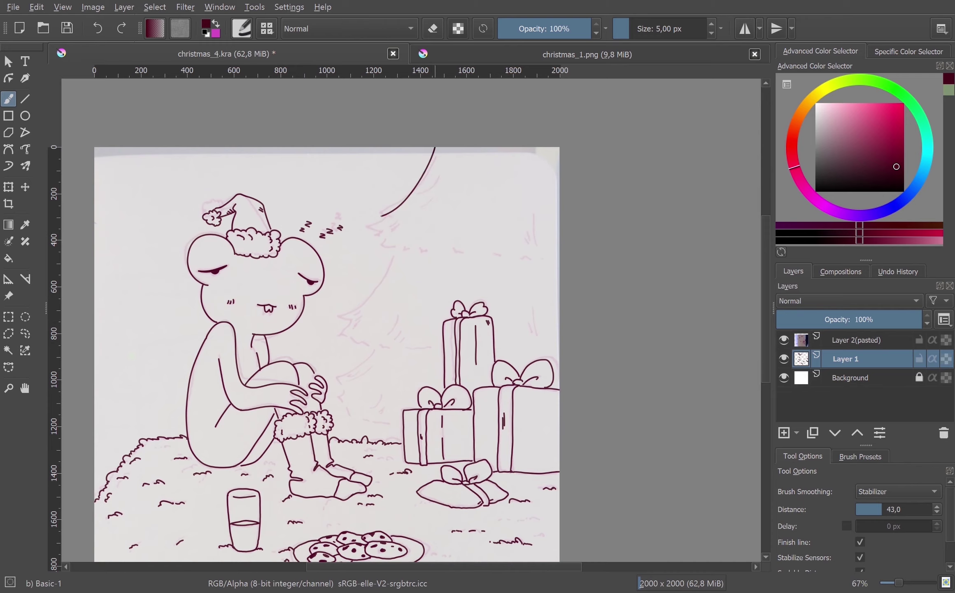
With weaker line smoothing, ink the tree's top edge and lower left branch outline.
left_click_drag(437, 148, 374, 214)
key("ctrl+z")
key("ctrl+shift+z")
key("ctrl+z")
mouse_move(879, 513)
left_mouse_down()
mouse_move(871, 514)
mouse_move(885, 516)
left_mouse_up()
left_click_drag(435, 155, 385, 215)
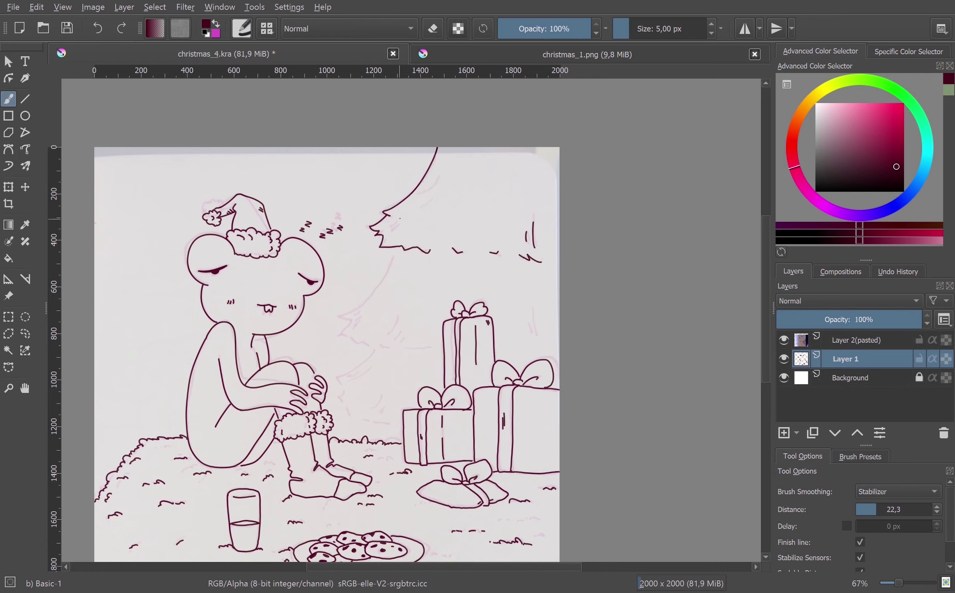
left_click_drag(394, 247, 340, 325)
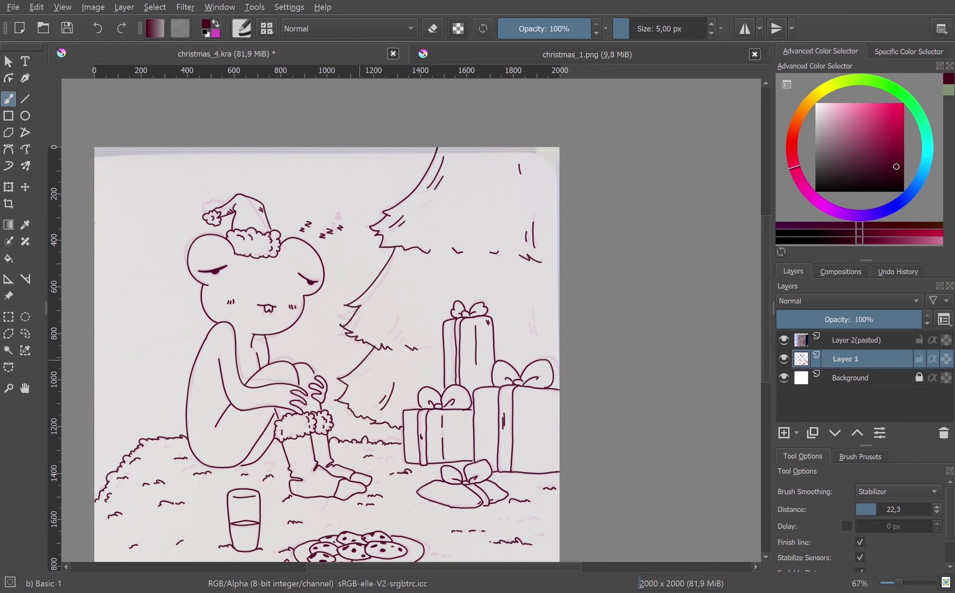
Add branch detail lines to the tree and zoom out to 50%.
left_click_drag(400, 299, 388, 333)
left_click_drag(531, 293, 538, 340)
scroll(474, 210, "down", 3)
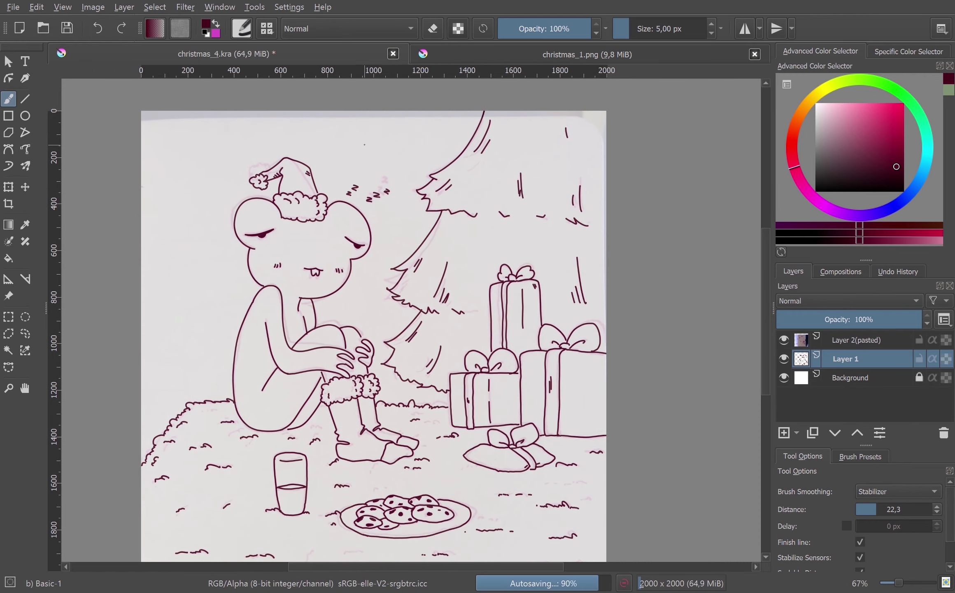
left_click_drag(482, 271, 520, 328)
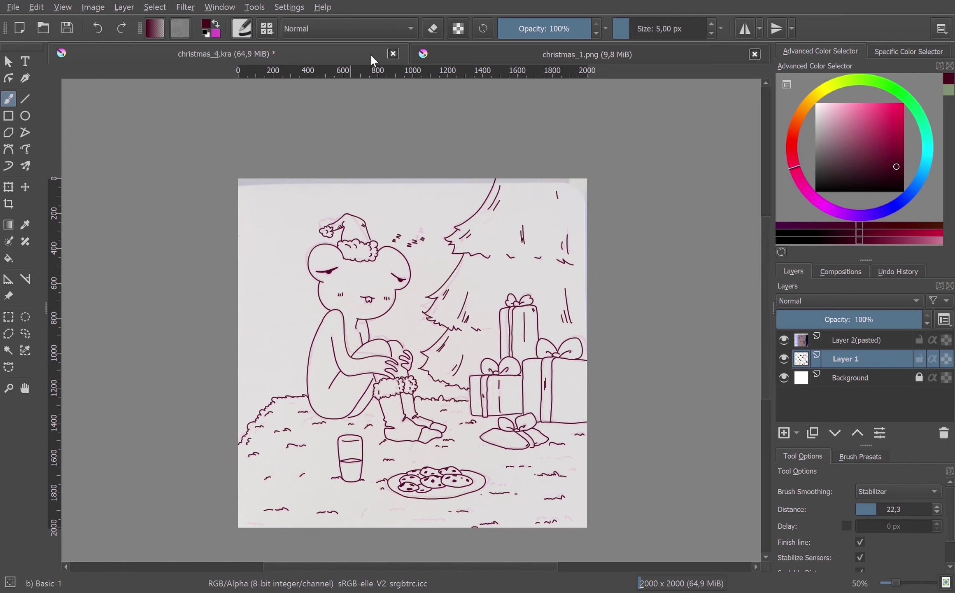
Sample the pink background from christmas_1.png and hide the pasted sketch layer.
left_click(587, 54)
left_click(267, 155, "ctrl")
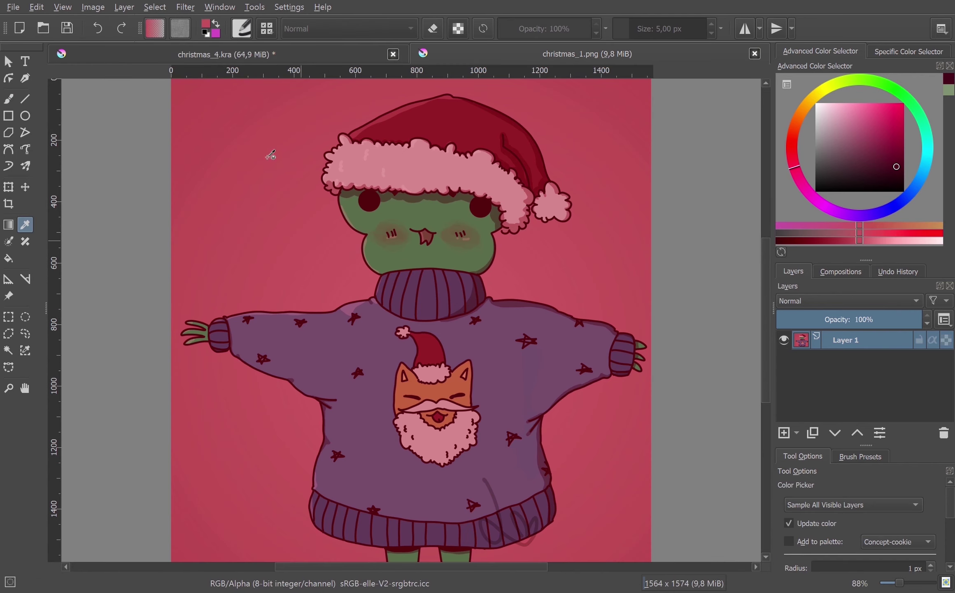
left_click(227, 54)
left_click(783, 340)
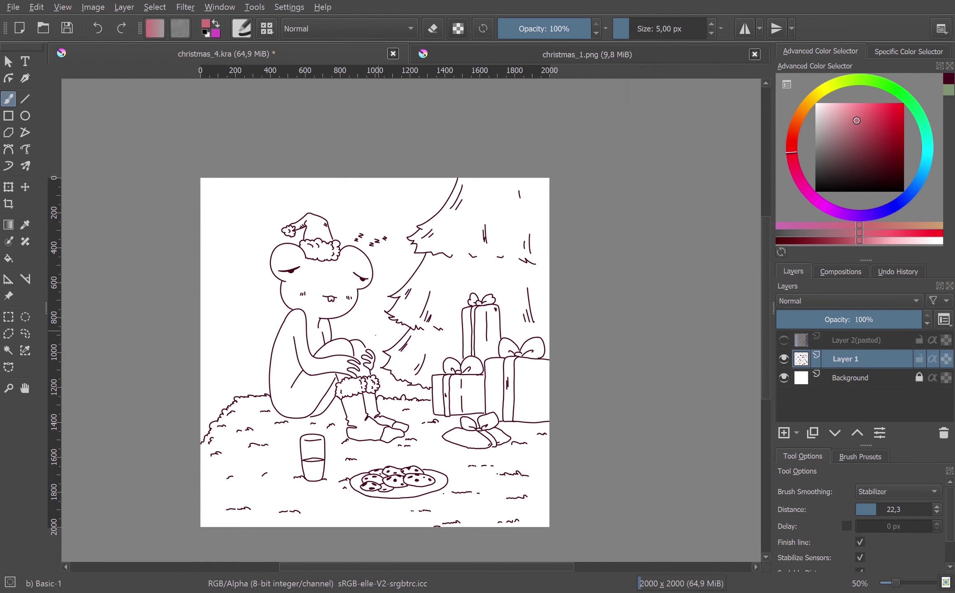
Paint solid pink on a new layer above Background instead of over the lineart.
left_click_drag(373, 339, 412, 339)
mouse_move(478, 198)
left_mouse_down()
mouse_move(477, 222)
mouse_move(203, 447)
left_mouse_up()
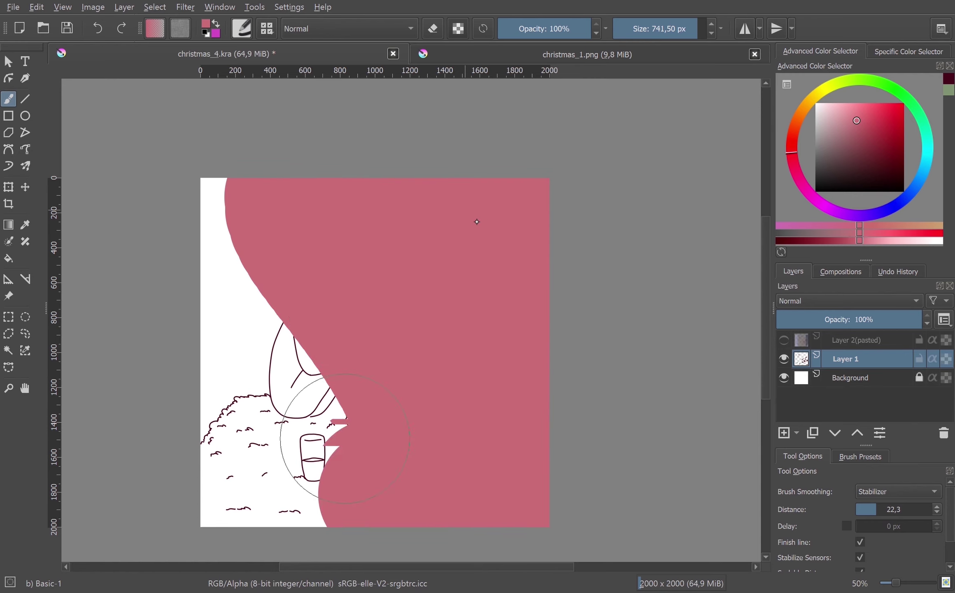
key("ctrl+z")
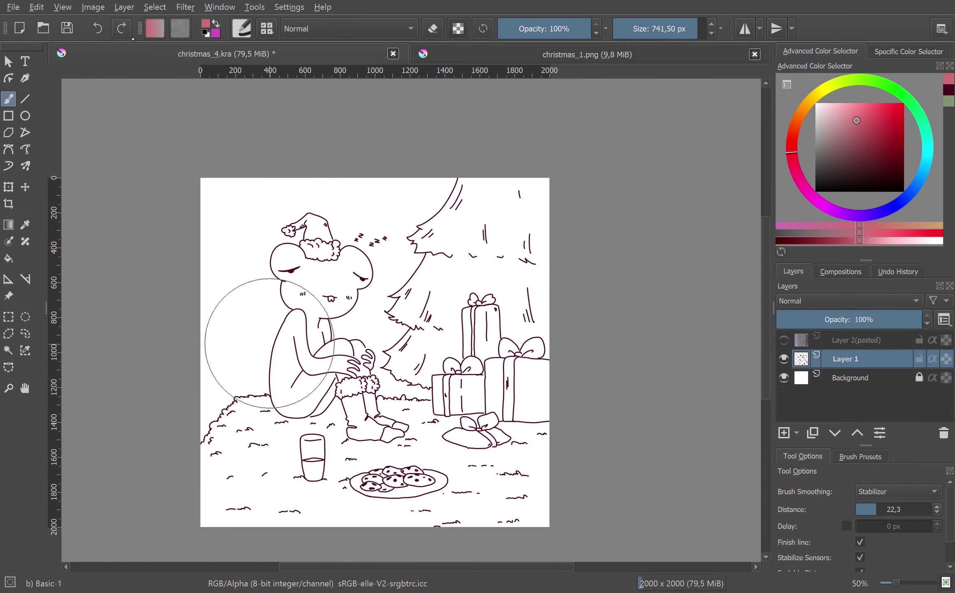
key("ctrl+shift+z")
key("ctrl+z")
left_click(851, 377)
left_click(784, 432)
mouse_move(517, 218)
left_mouse_down()
mouse_move(528, 333)
mouse_move(214, 527)
left_mouse_up()
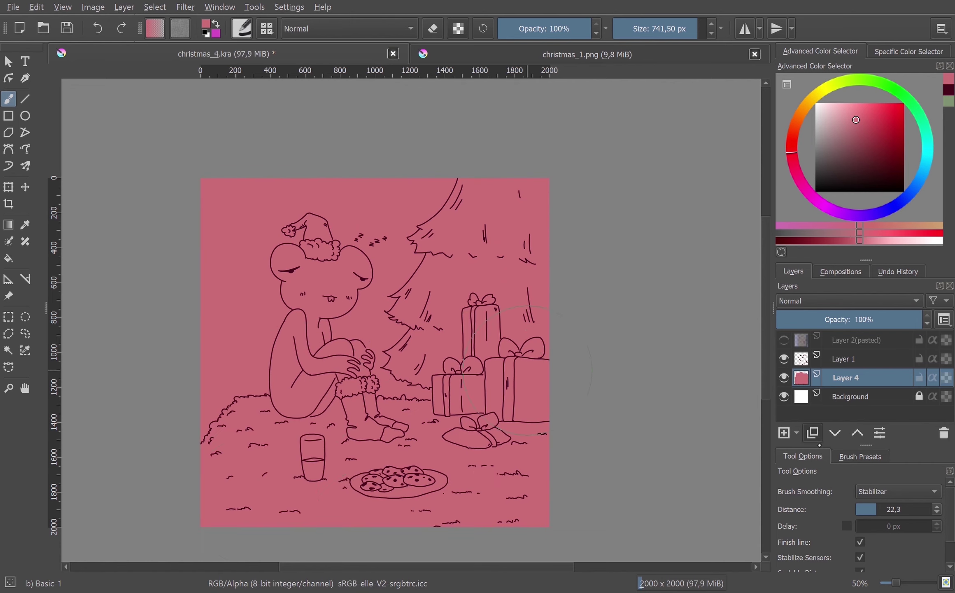
Duplicate the pink layer above the lineart as Overlay at 16% opacity, then select Layer 1.
left_click(812, 432)
left_click_drag(847, 362, 838, 356)
key("alt+shift+o")
left_click_drag(811, 323, 813, 337)
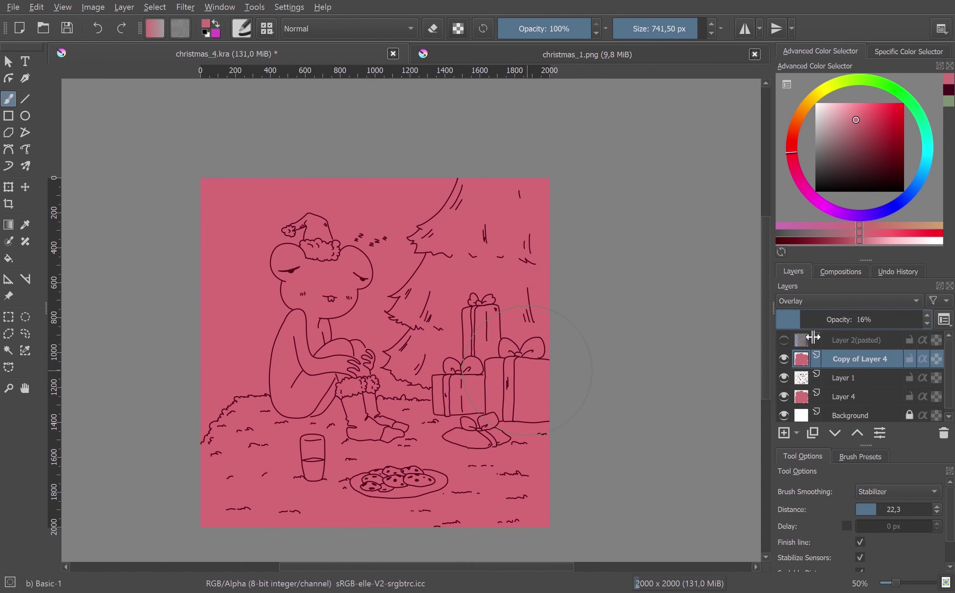
left_click(846, 386)
Sample the frog's green skin colour from the reference image and return to the brush.
key("ctrl+Tab")
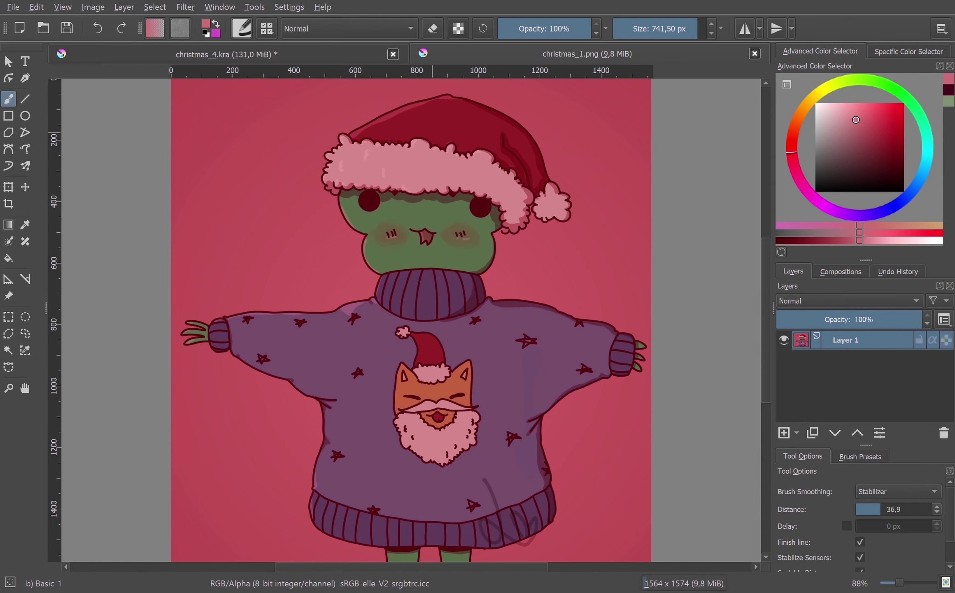
key("p")
left_click(367, 217)
key("ctrl+Tab")
key("b")
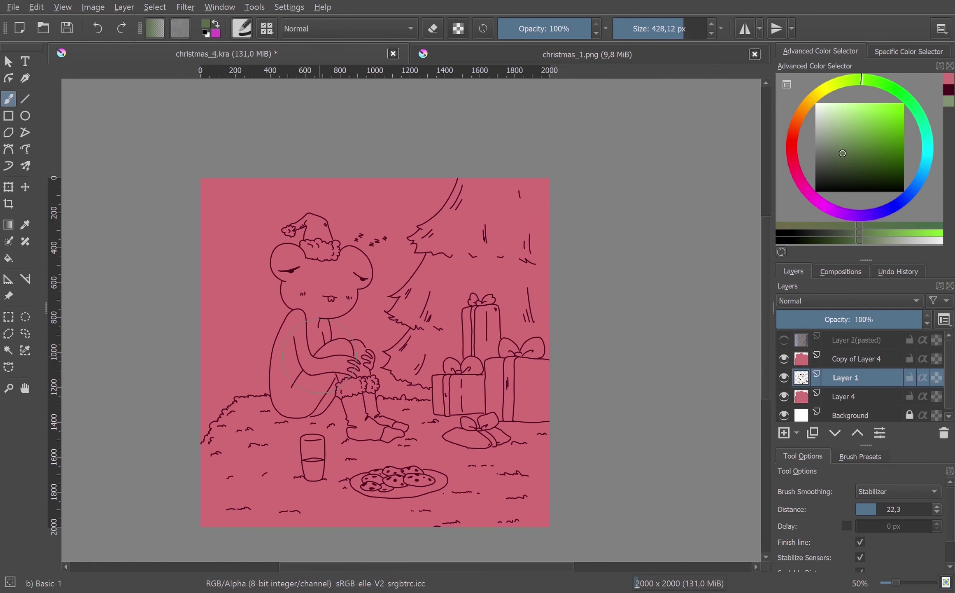
Shrink the brush, undo a stray green dab, and add a new layer above pink Layer 4.
key("bracketleft")
left_click(344, 360)
key("ctrl+z")
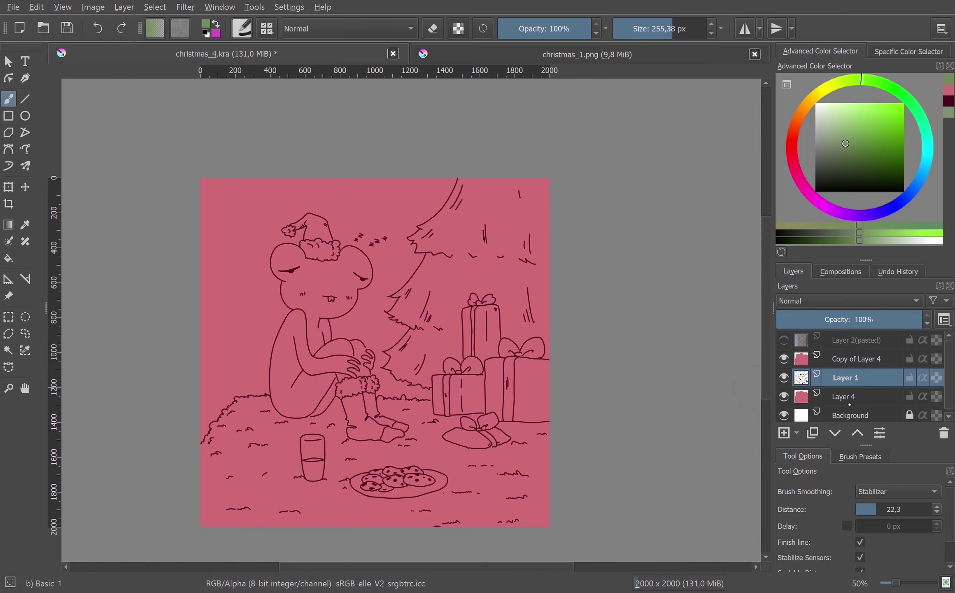
key("Page_Down")
key("Insert")
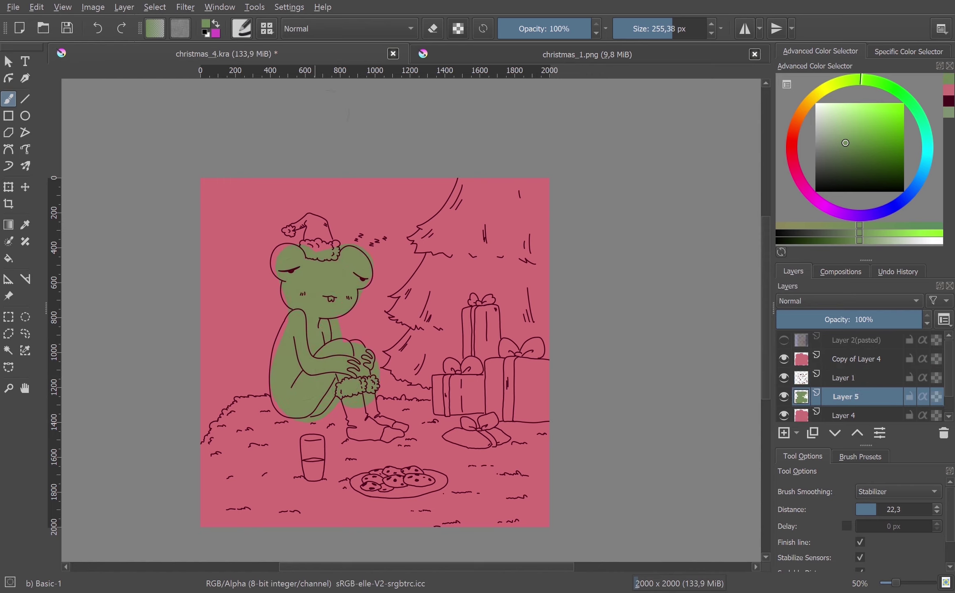
Sample the reference hat-fur pink, lighten it, and paint the hat fur and knee cuff.
key("ctrl+Tab")
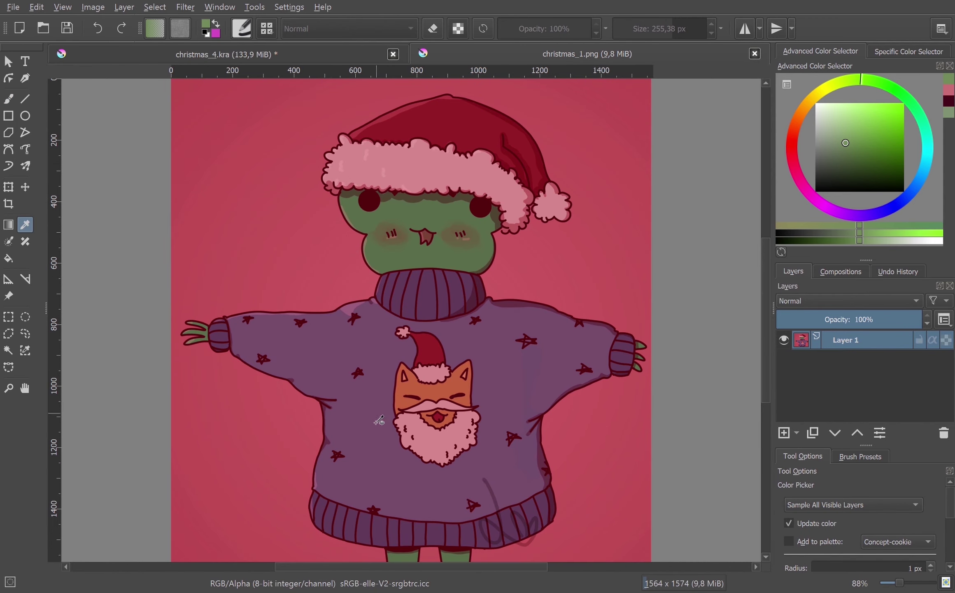
left_click(379, 420)
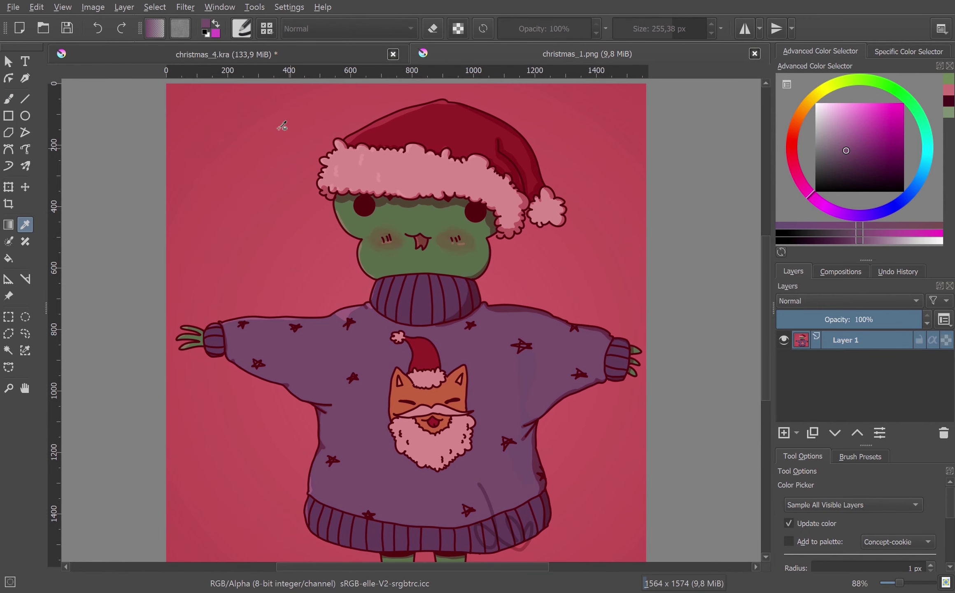
left_click(451, 87)
key("b")
key("ctrl+Tab")
key("bracketleft")
key("bracketleft")
key("bracketleft")
key("l")
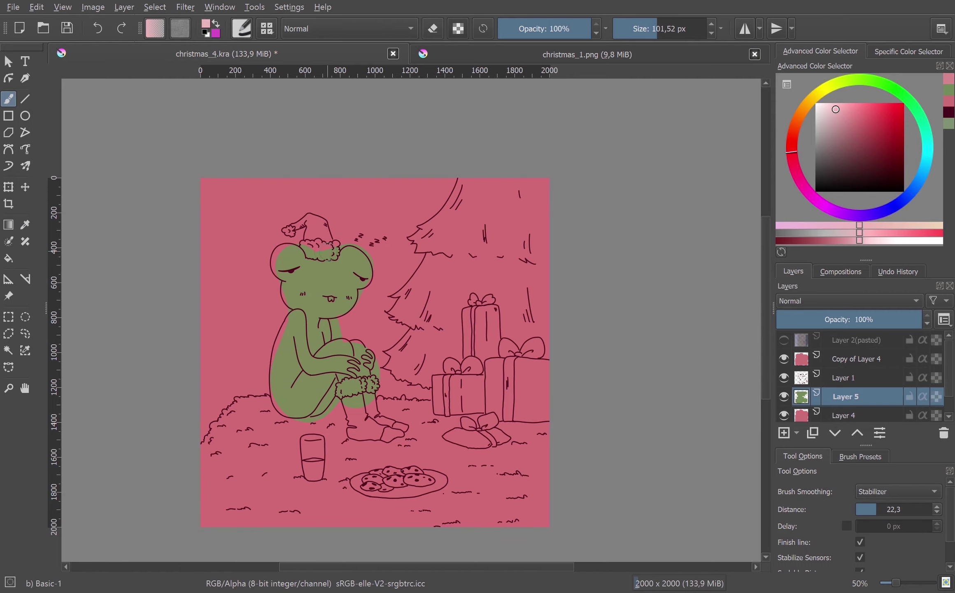
left_click_drag(305, 247, 340, 252)
left_click_drag(336, 391, 375, 385)
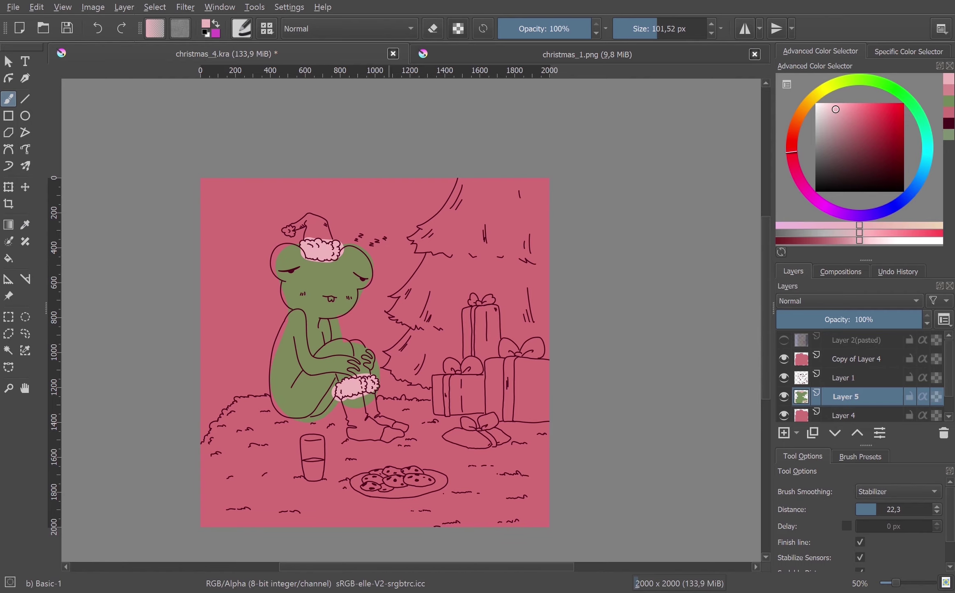
Sample dark red from the reference hat and paint the Santa hat and socks.
key("ctrl+Tab")
left_click(448, 123, "ctrl")
key("ctrl+Tab")
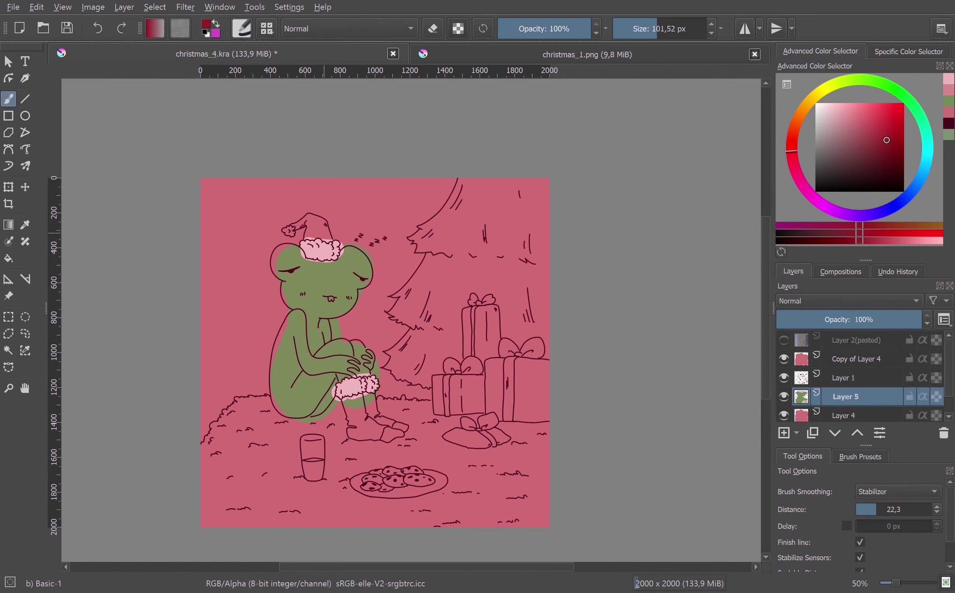
key("bracketleft")
key("bracketleft")
mouse_move(322, 230)
left_mouse_down()
mouse_move(315, 225)
mouse_move(325, 239)
mouse_move(294, 227)
left_mouse_up()
mouse_move(346, 397)
left_mouse_down()
mouse_move(388, 433)
mouse_move(363, 424)
mouse_move(401, 428)
mouse_move(357, 404)
left_mouse_up()
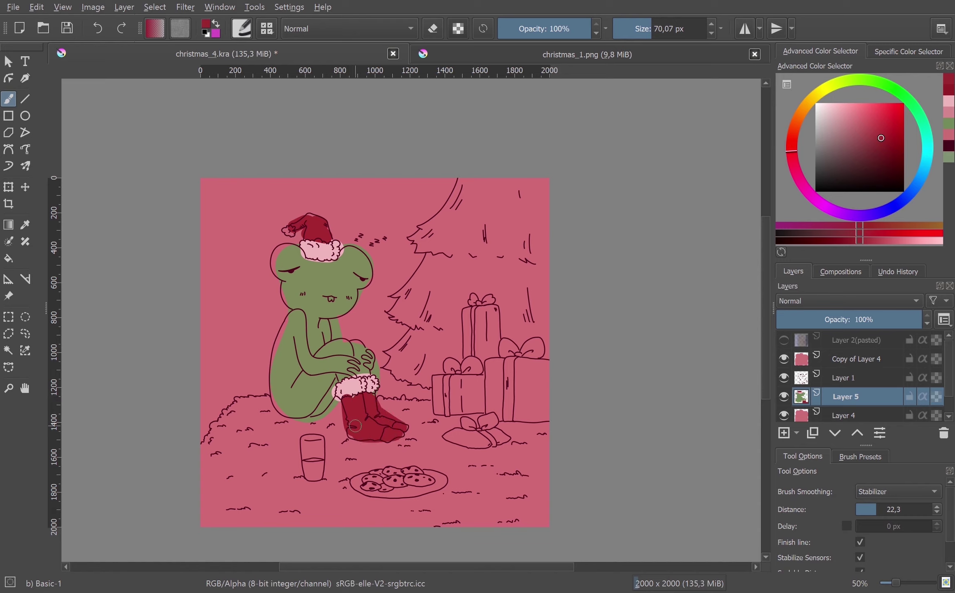
Start filling the tree with a pure green after undoing trial olive strokes.
left_click(377, 350, "ctrl")
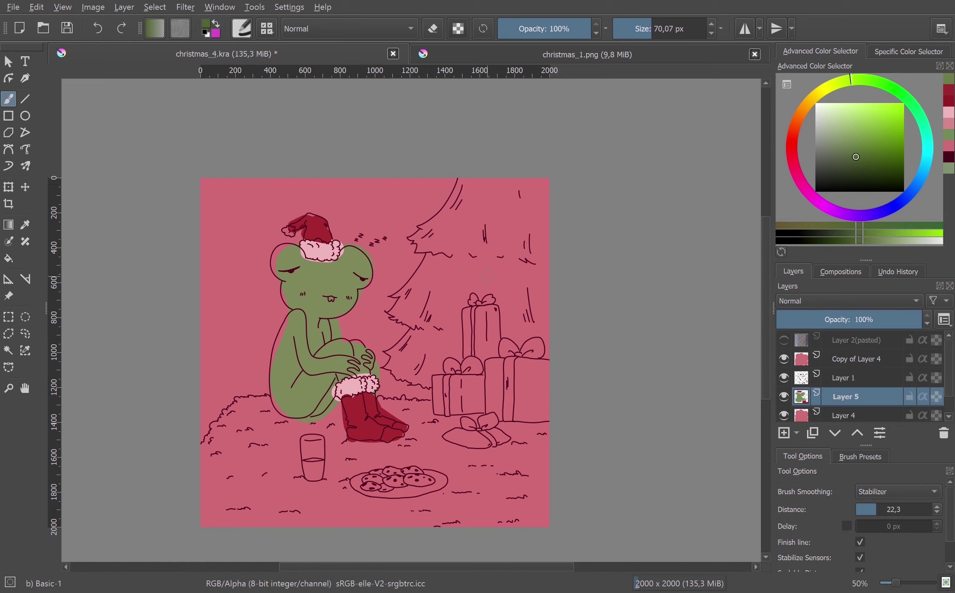
left_click_drag(529, 182, 529, 333)
left_click_drag(504, 243, 505, 346)
left_click_drag(494, 181, 466, 321)
key("ctrl+z")
key("ctrl+z")
key("ctrl+z")
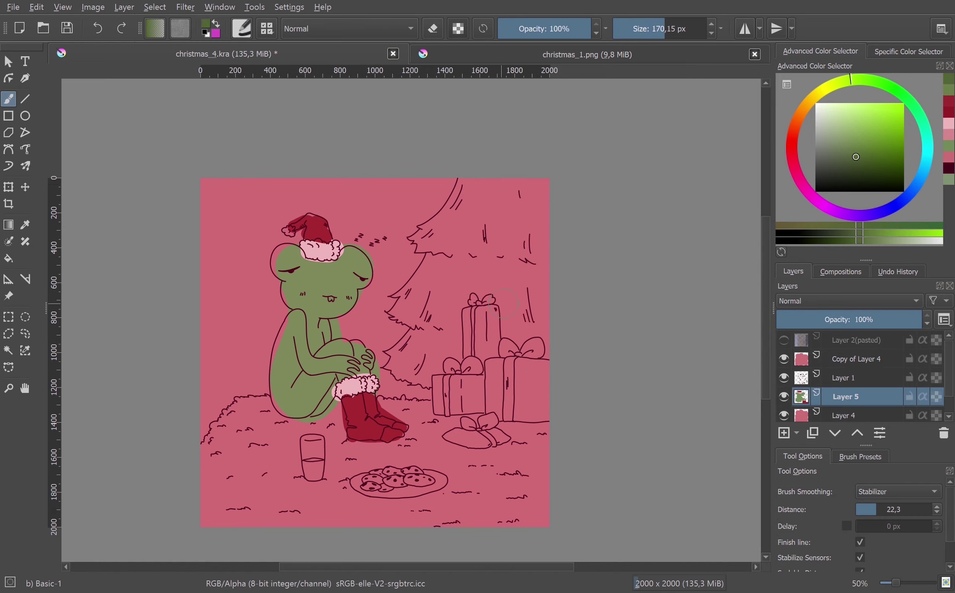
left_click(890, 88)
mouse_move(529, 182)
left_mouse_down()
mouse_move(529, 334)
mouse_move(506, 346)
left_mouse_up()
mouse_move(484, 181)
left_mouse_down()
mouse_move(483, 227)
mouse_move(428, 370)
mouse_move(395, 363)
mouse_move(469, 182)
left_mouse_up()
Finish the tree's left edge green and paint the ground pale yellow.
left_click_drag(398, 319, 389, 322)
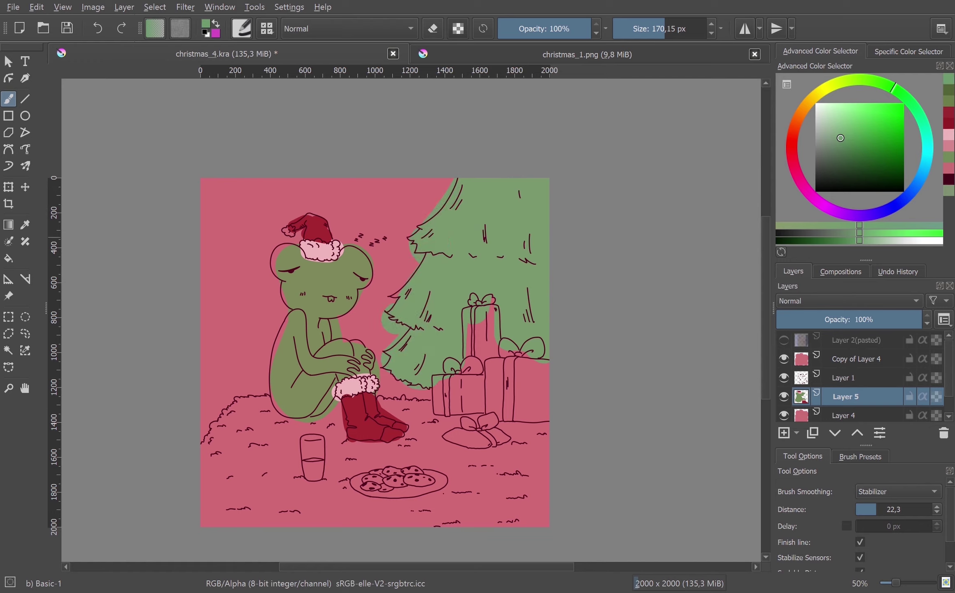
left_click(833, 83)
left_click(840, 114)
mouse_move(391, 398)
left_mouse_down()
mouse_move(449, 420)
mouse_move(532, 519)
left_mouse_up()
mouse_move(345, 424)
left_mouse_down()
mouse_move(299, 452)
mouse_move(225, 412)
mouse_move(321, 511)
mouse_move(528, 448)
mouse_move(474, 462)
mouse_move(412, 445)
left_mouse_up()
Paint the left gift blue, right gift light blue, tall gift magenta and bow-shaped bag pink.
left_click(376, 272, "ctrl")
left_click(899, 202)
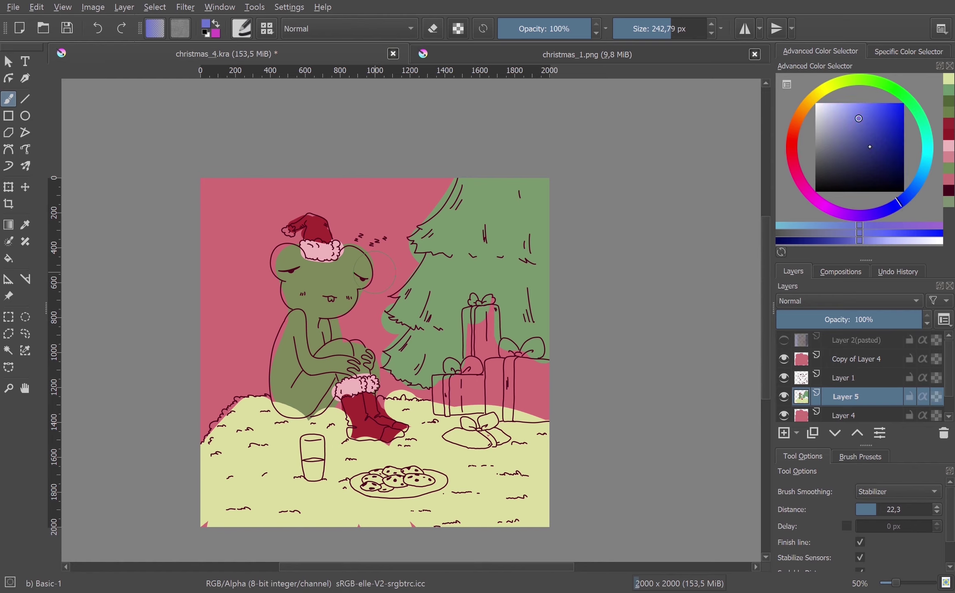
left_click_drag(441, 392, 490, 404)
left_click(935, 185)
mouse_move(494, 363)
left_mouse_down()
mouse_move(511, 400)
mouse_move(539, 412)
left_mouse_up()
left_click(819, 202)
left_click_drag(470, 311, 484, 363)
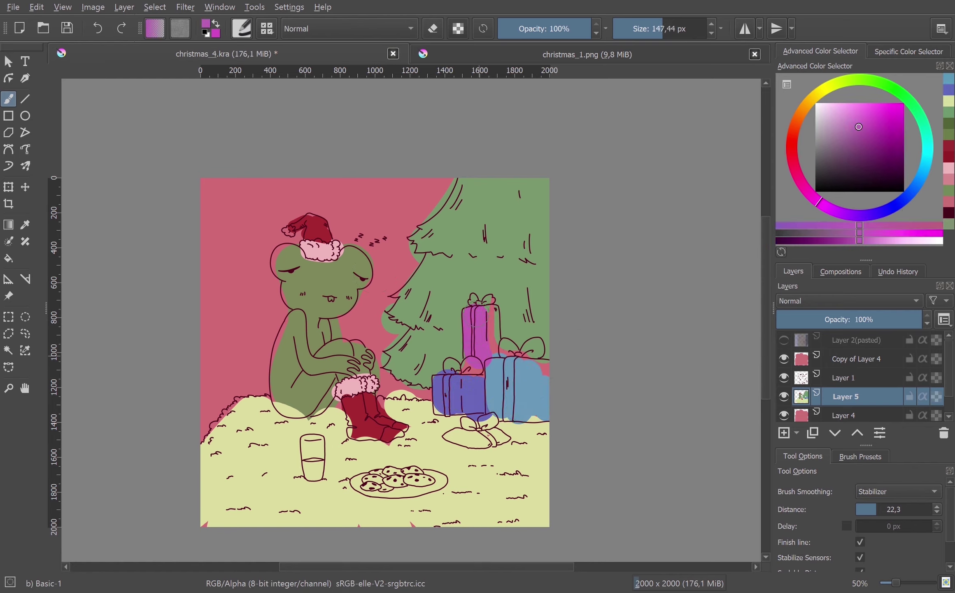
left_click(791, 160)
left_click_drag(457, 438, 479, 431)
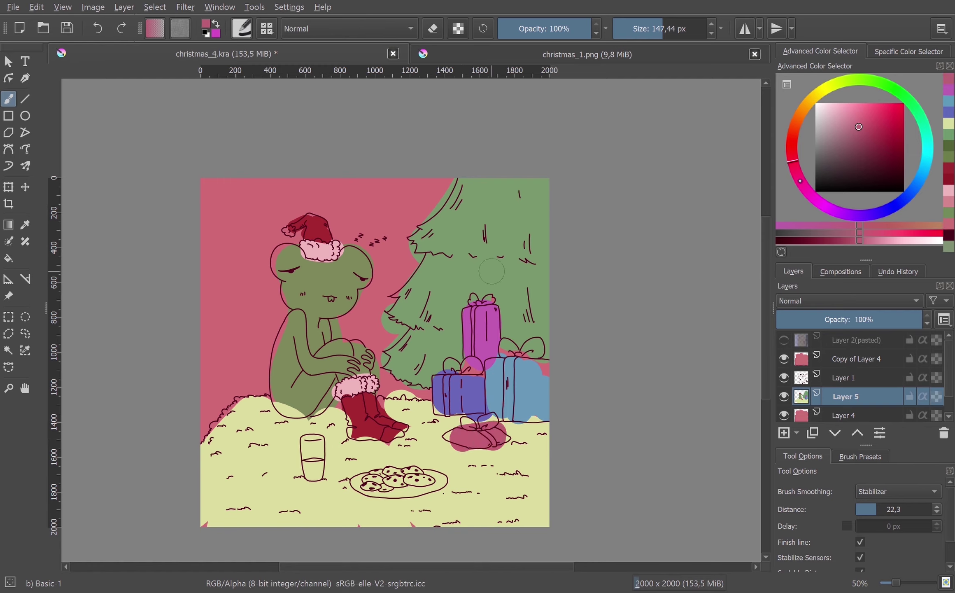
Shrink the brush and paint the left gift's ribbon and bow dark red.
left_click(809, 100)
left_click_drag(519, 288, 532, 301)
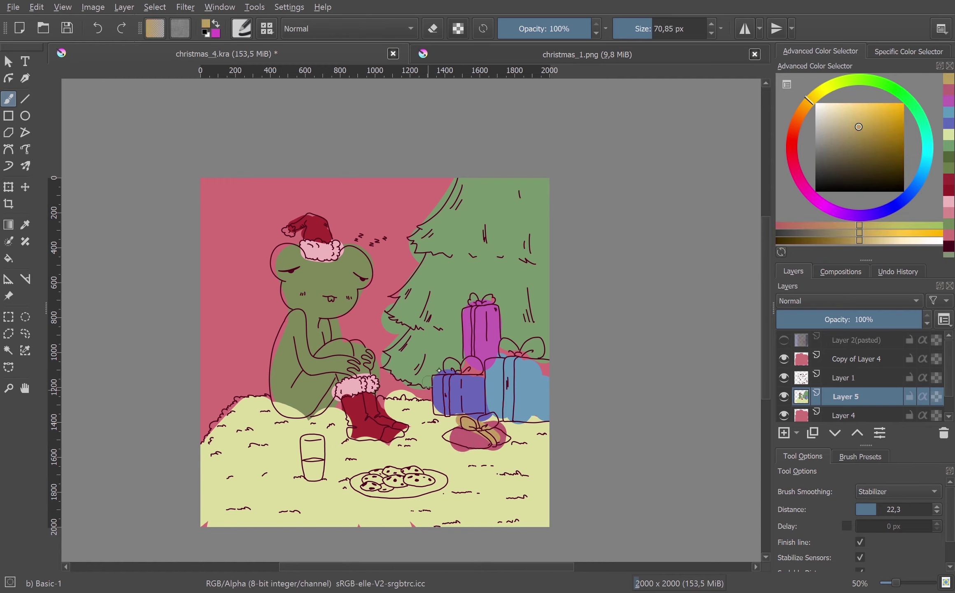
left_click(789, 152)
left_click(873, 140)
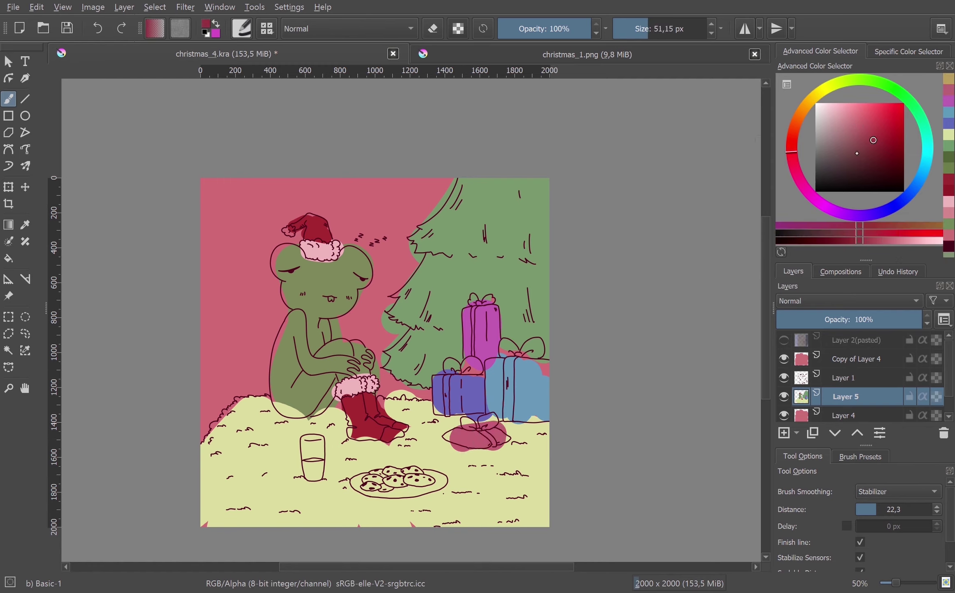
left_click_drag(450, 377, 450, 415)
key("ctrl+z")
key("l")
mouse_move(447, 376)
left_mouse_down()
mouse_move(447, 415)
mouse_move(467, 366)
left_mouse_up()
Paint red ribbons on the tall and blue gifts and set the pink tint layer to Multiply.
mouse_move(473, 297)
left_mouse_down()
mouse_move(479, 356)
mouse_move(540, 344)
mouse_move(492, 437)
left_mouse_up()
left_click(856, 359)
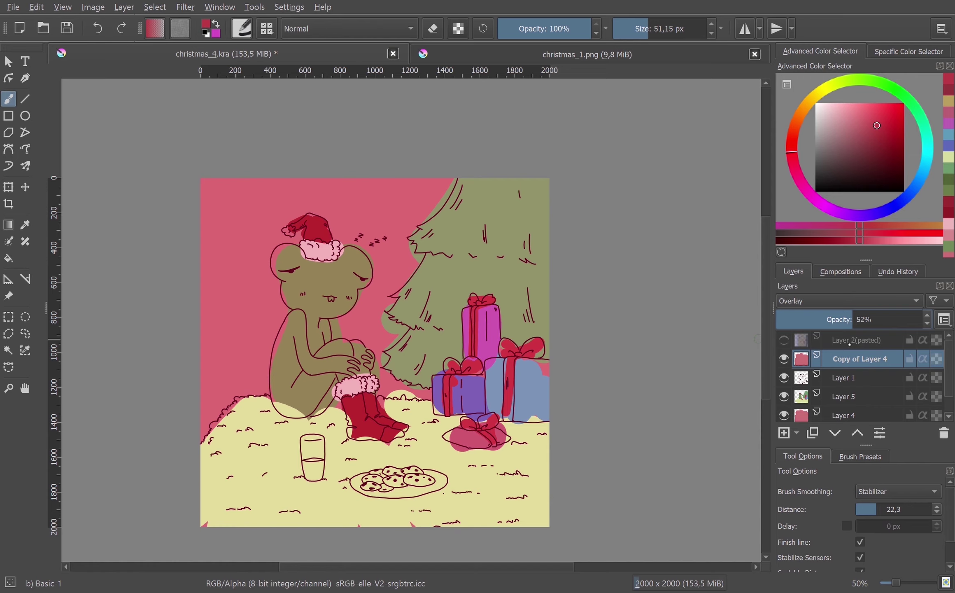
key("ctrl+z")
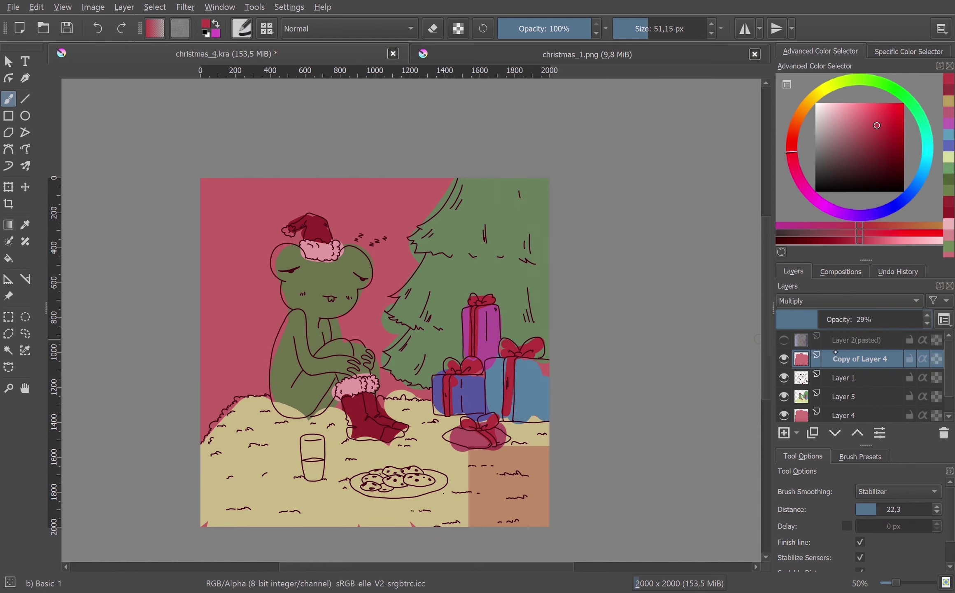
Try the tint layer's opacity at about 76%, then lower it to 24%.
left_click(800, 320)
left_click(888, 320)
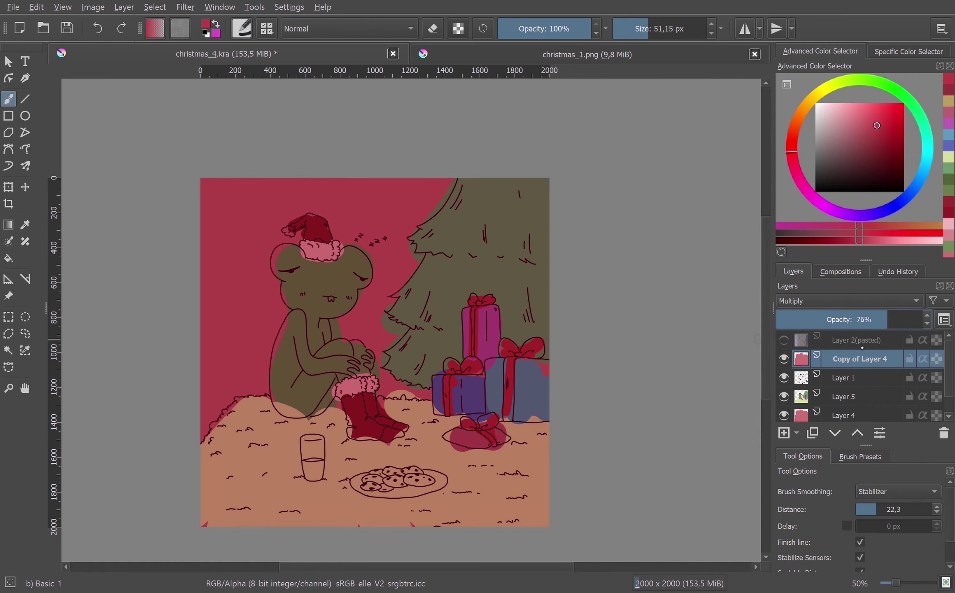
left_click(897, 319)
left_click(877, 319)
left_click(810, 319)
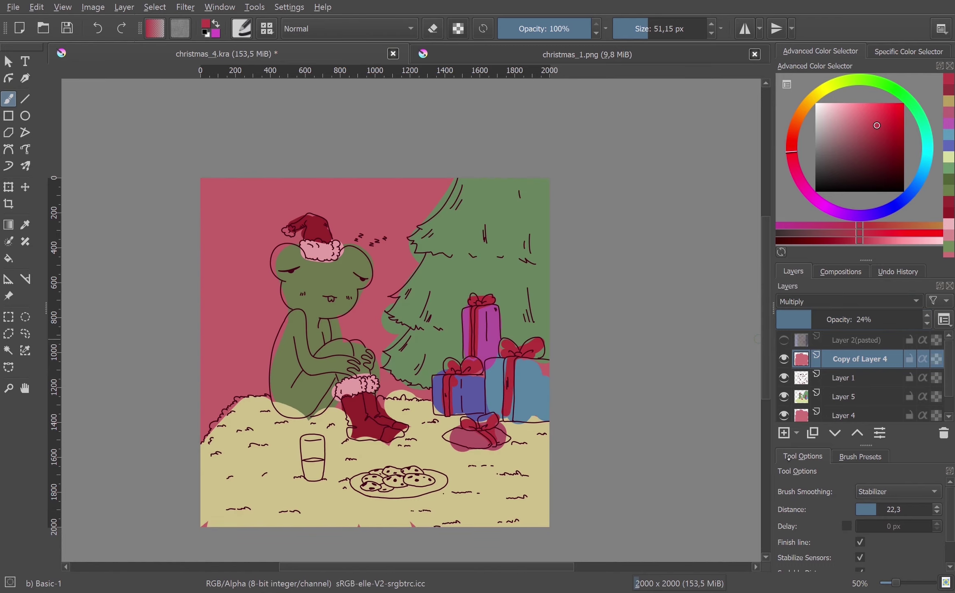
Switch the tint layer to Overlay at about 41%, then hide it and return to the flat colours.
key("alt+shift+o")
left_click(836, 320)
left_click_drag(844, 319, 847, 319)
left_click(784, 359)
key("Page_Down")
key("Page_Down")
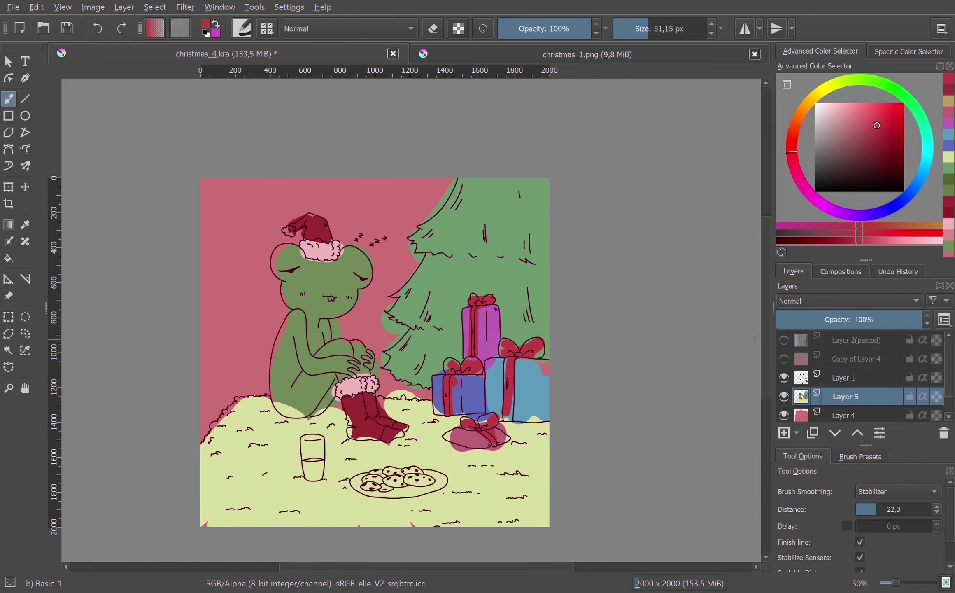
On Layer 5, repaint the purple gift's right half and the blue gift's left half in muted purple.
left_click(443, 339, "ctrl")
left_click(477, 301, "ctrl")
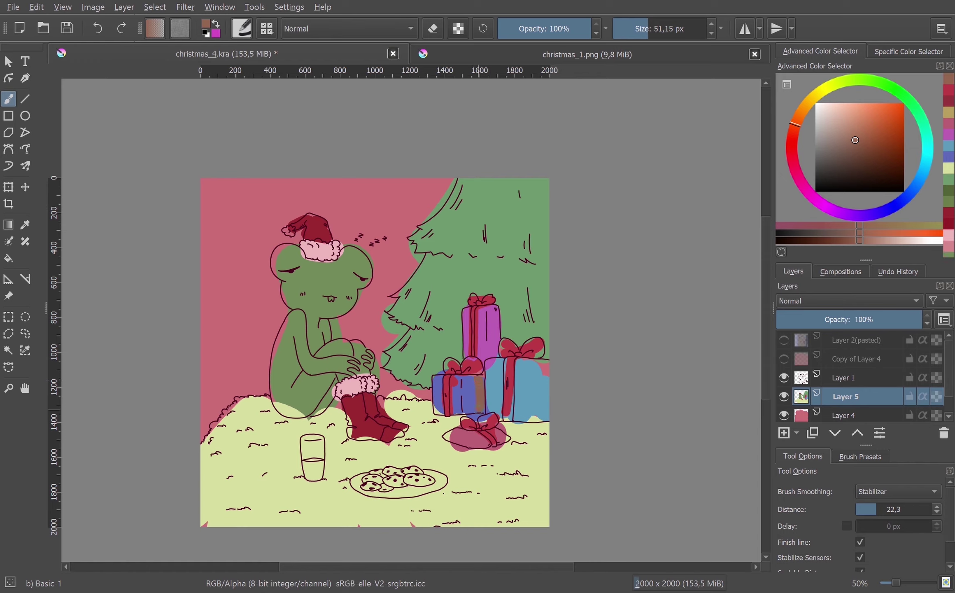
left_click(471, 383, "ctrl")
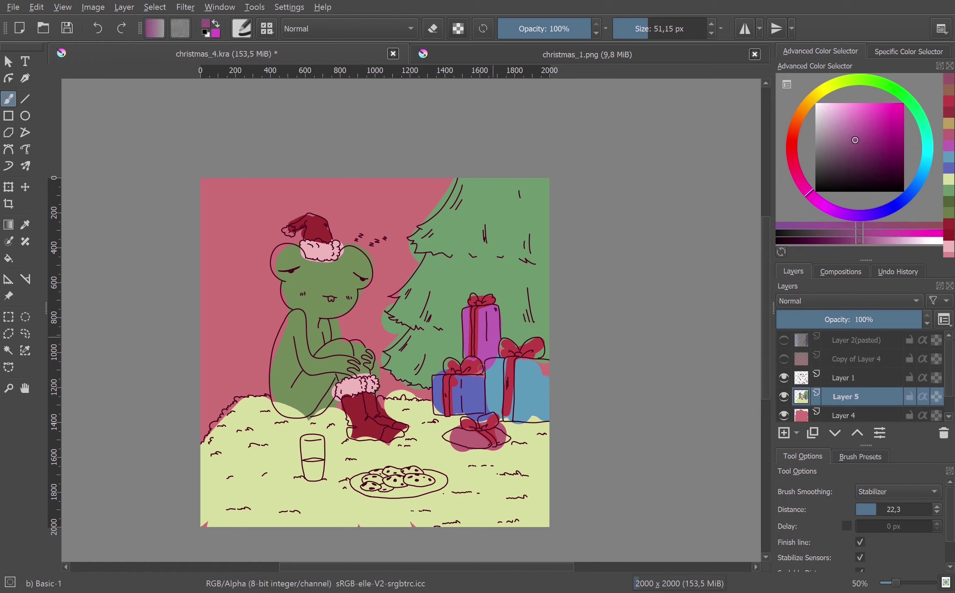
left_click_drag(482, 322, 494, 310)
mouse_move(473, 377)
left_mouse_down()
mouse_move(438, 395)
mouse_move(457, 416)
mouse_move(501, 356)
mouse_move(545, 354)
left_mouse_up()
Choose blue-purple and blue tones for the blue gift and darken the bag's left part to purple.
left_click(478, 396, "ctrl")
left_click(527, 391, "ctrl")
left_click(495, 439, "ctrl")
left_click_drag(478, 432, 451, 443)
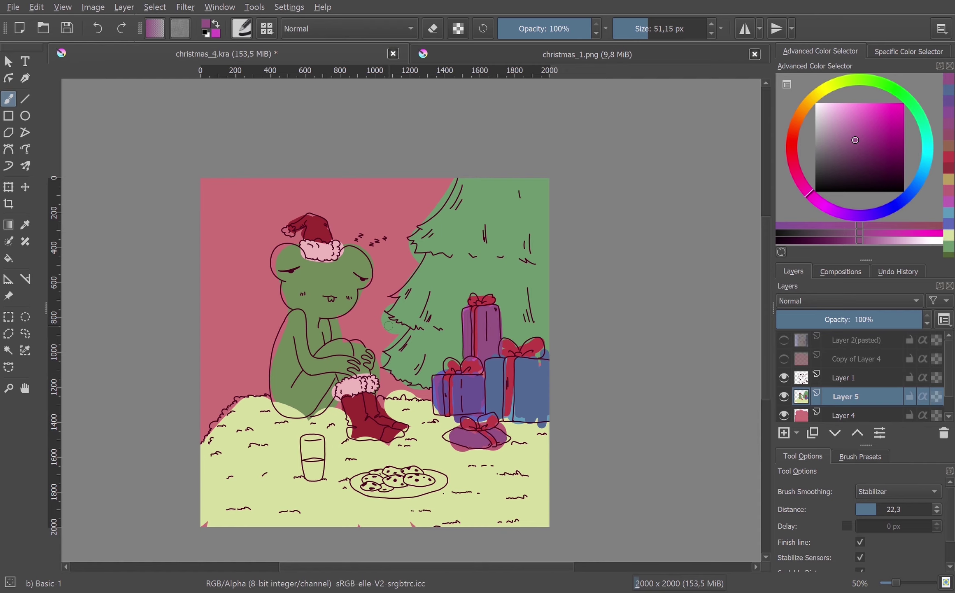
left_click(826, 88)
Sample the ground's yellow, then repaint the lower-left and right ground in peach.
key("p")
left_click(295, 453)
key("b")
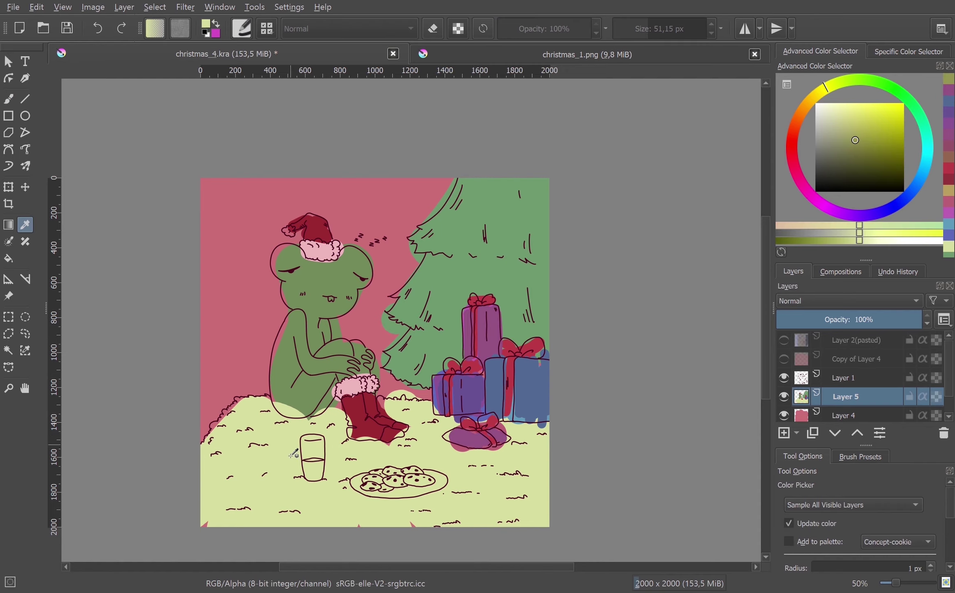
left_click_drag(218, 399, 204, 447)
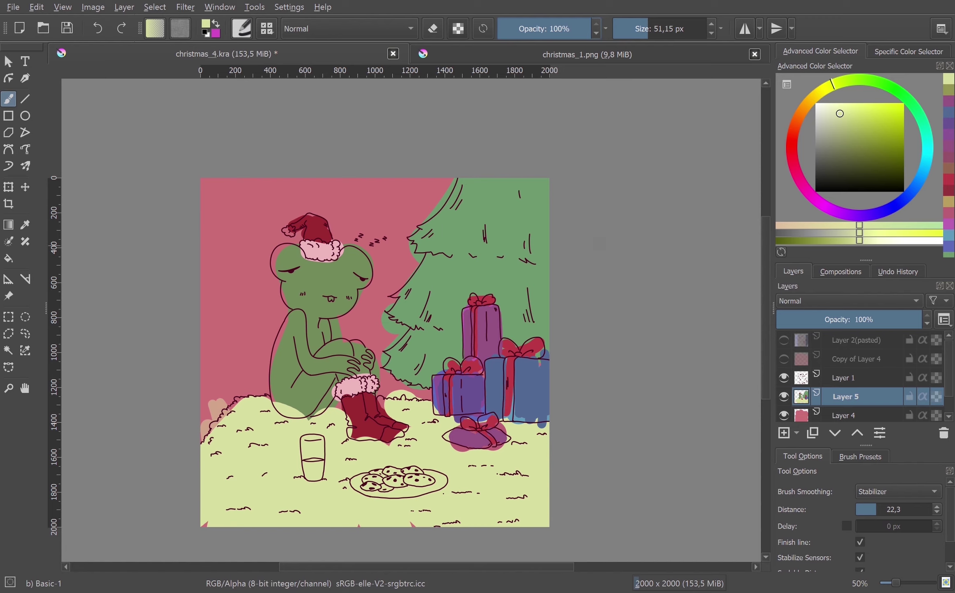
left_click(215, 412, "ctrl")
left_click_drag(231, 412, 491, 512)
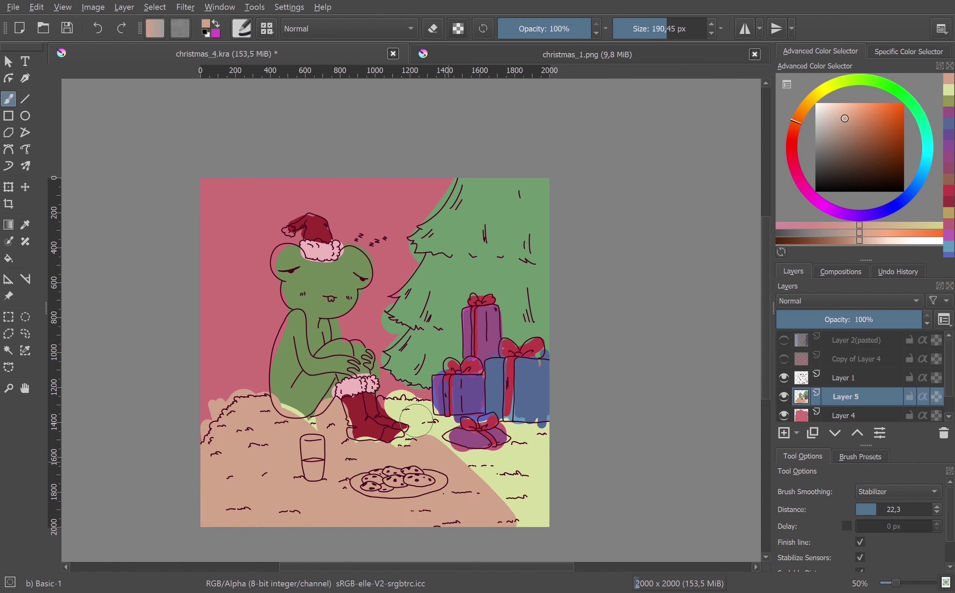
left_click_drag(491, 512, 544, 424)
Lightly tint the cookie plate in pale and dusty pinks at reduced opacity.
key("l")
key("l")
key("l")
left_click_drag(533, 33, 524, 30)
mouse_move(408, 473)
left_mouse_down()
mouse_move(418, 484)
mouse_move(404, 486)
left_mouse_up()
left_click(417, 483, "ctrl")
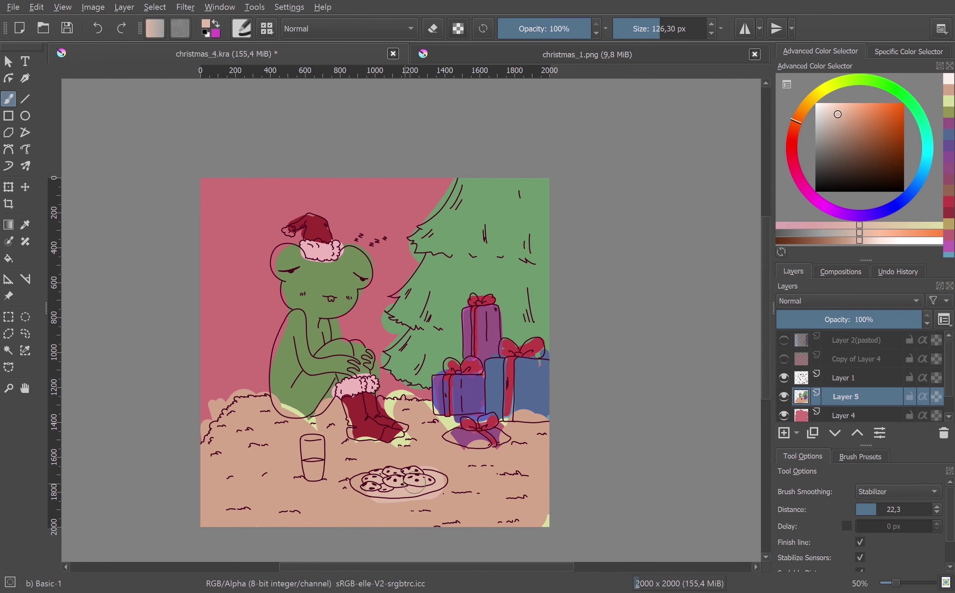
left_click(364, 482, "ctrl")
left_click(376, 486, "ctrl")
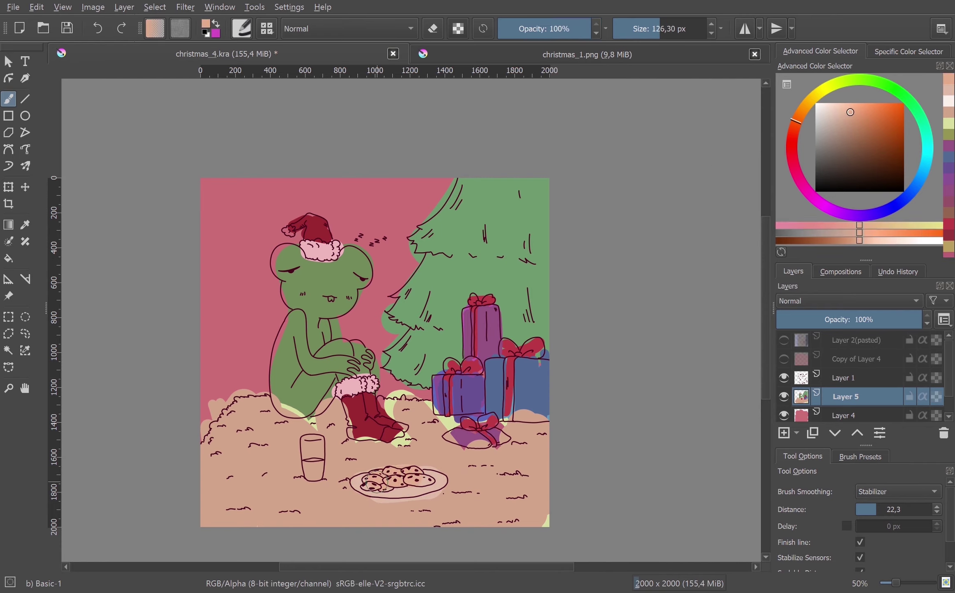
left_click(397, 455, "ctrl")
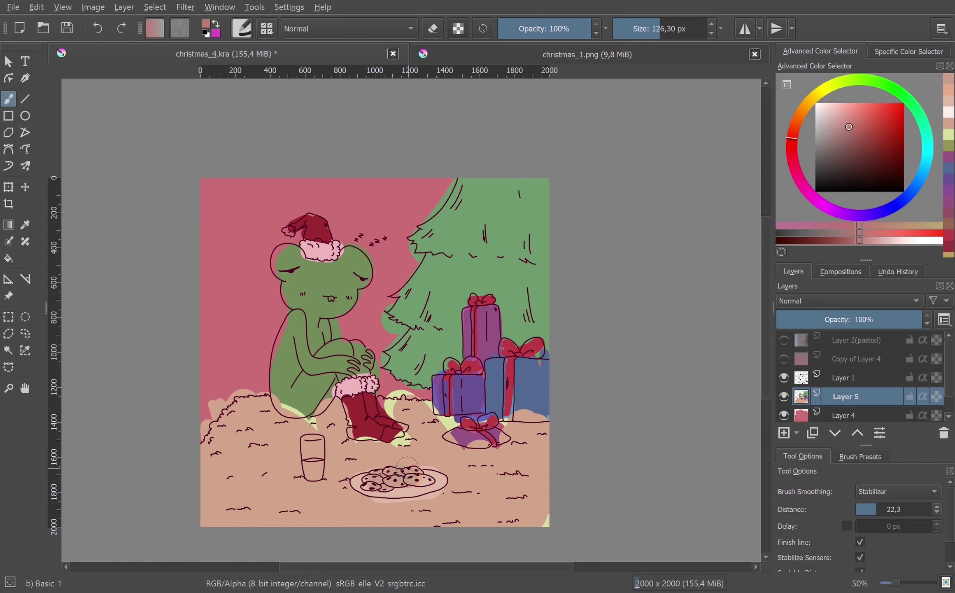
left_click(439, 475, "ctrl")
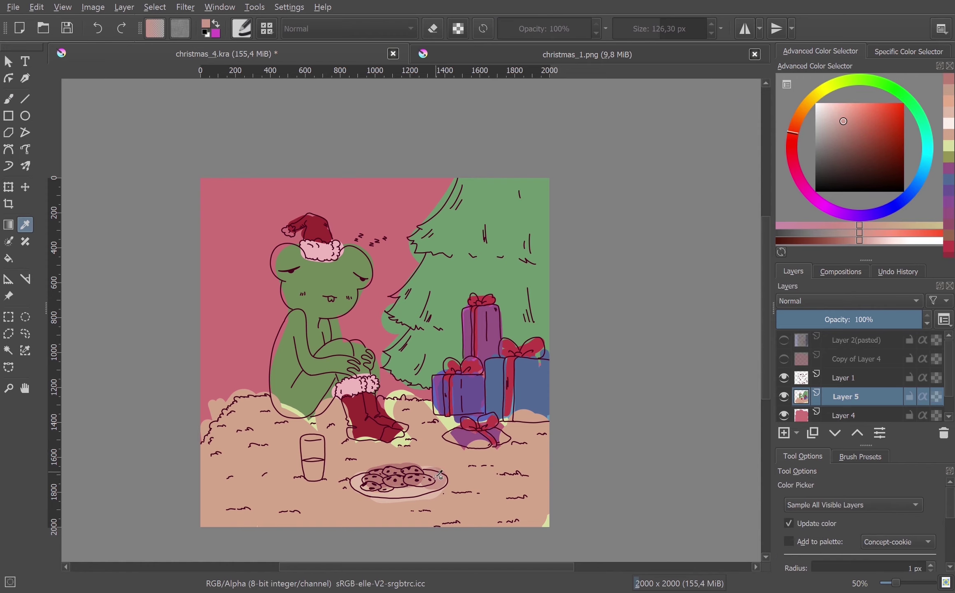
key("b")
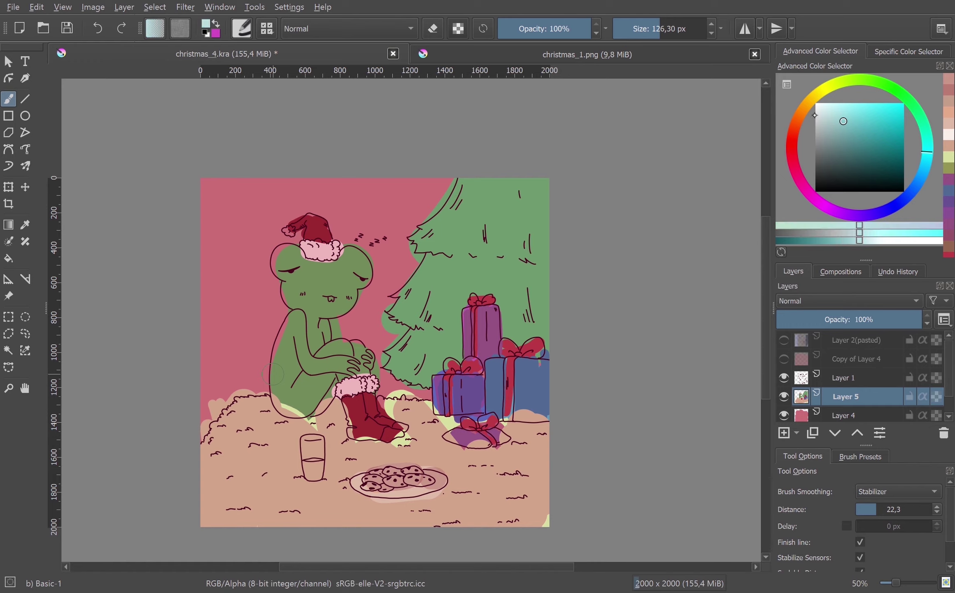
Fill the glass with translucent white using a semi-transparent, smaller brush.
left_click_drag(531, 35, 536, 30)
left_click_drag(307, 438, 323, 473)
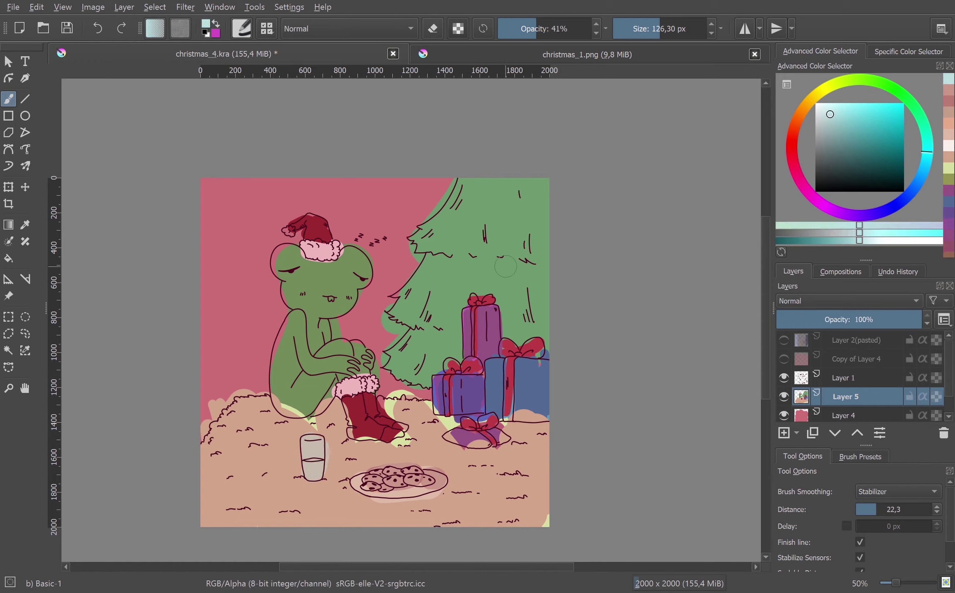
key("bracketleft")
key("bracketleft")
left_click_drag(308, 461, 312, 467)
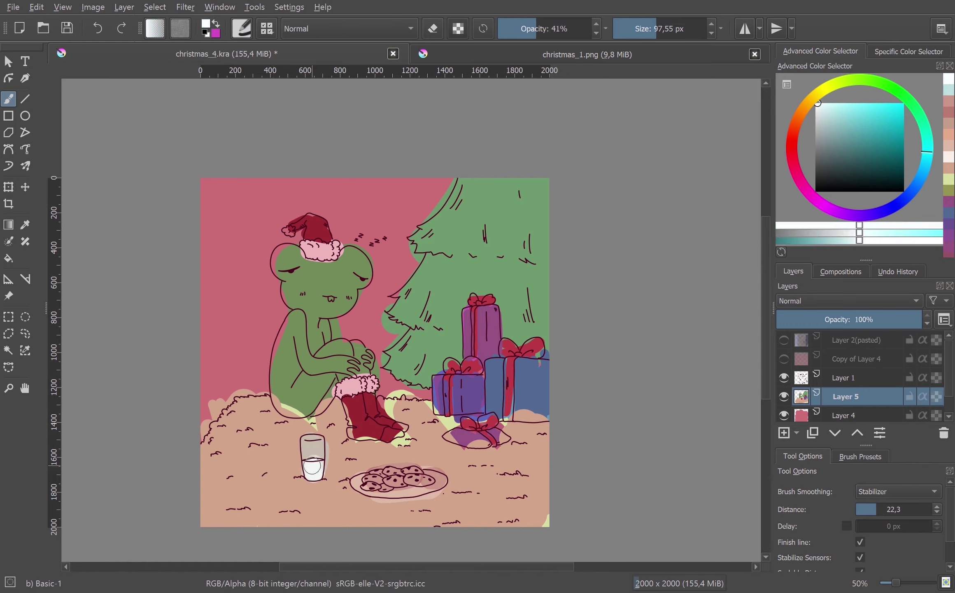
Try pale yellow and orange-peach colours and briefly toggle the Copy of Layer 4 tint to check.
left_click(305, 480, "ctrl")
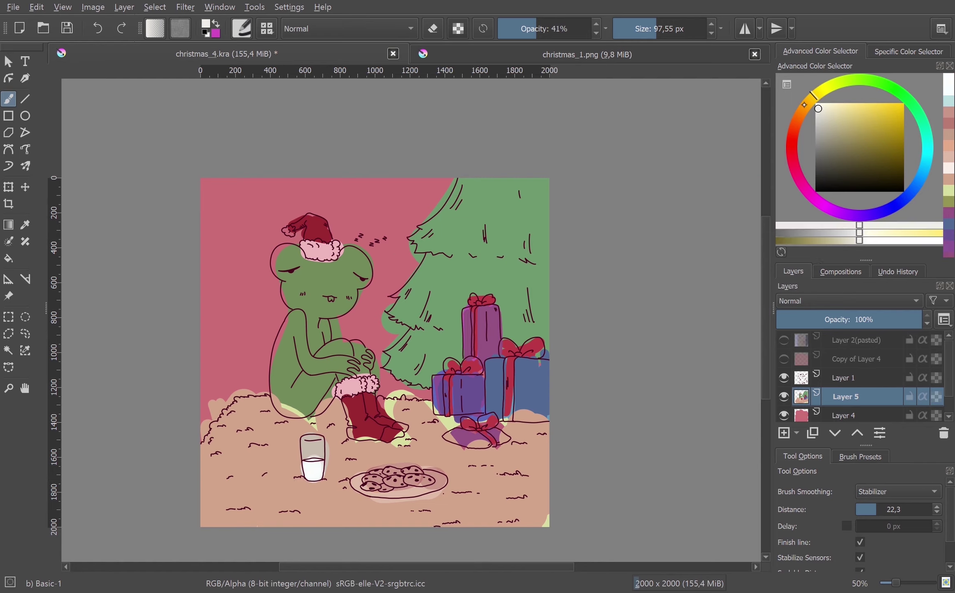
left_click(294, 456, "ctrl")
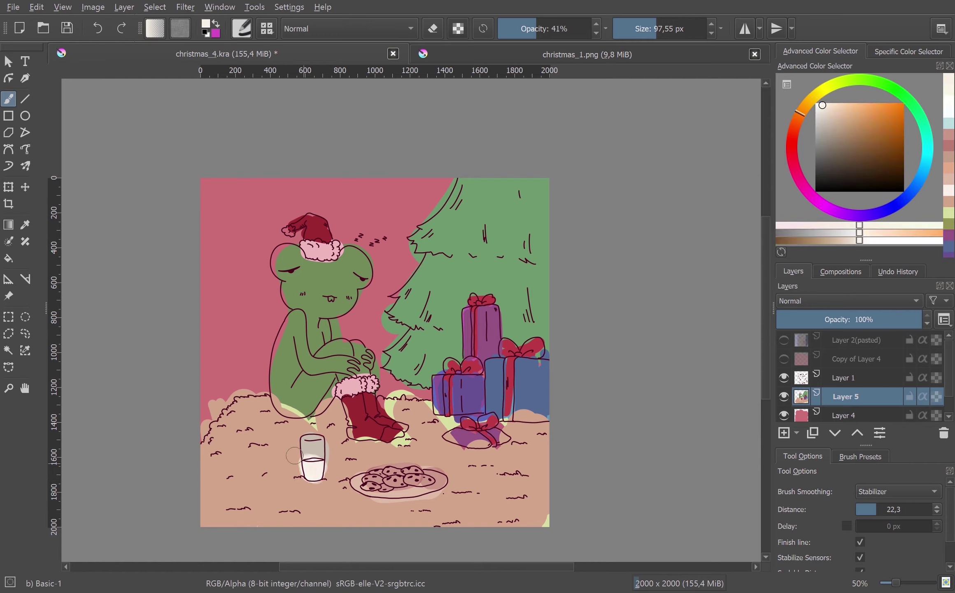
key("ctrl+z")
key("ctrl+shift+z")
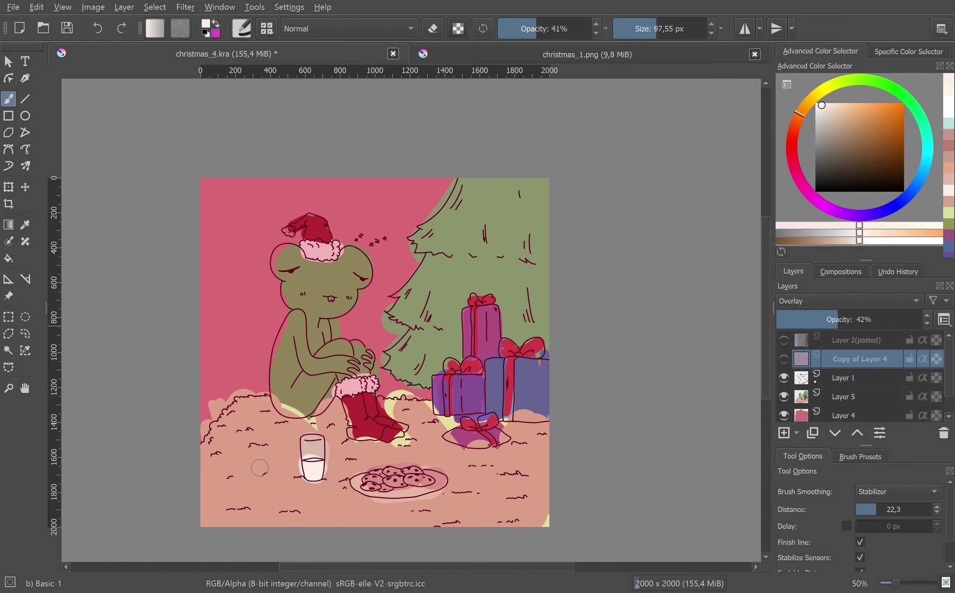
scroll(351, 132, "up", 4)
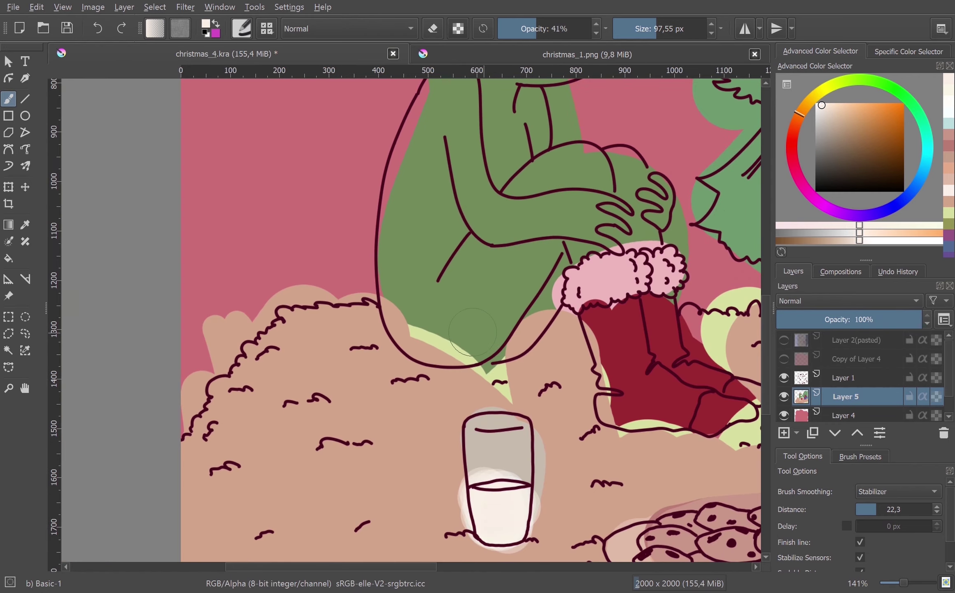
Sample the frog's green and paint over the gaps along the arm's left outline.
key("p")
left_click(348, 349)
key("b")
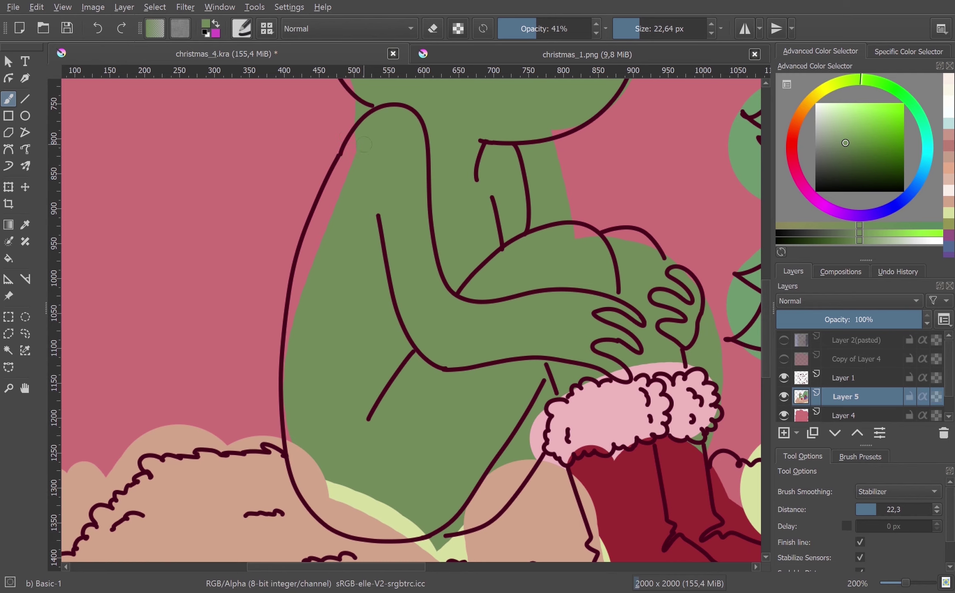
left_click_drag(353, 144, 300, 284)
key("p")
key("b")
left_click_drag(351, 148, 333, 210)
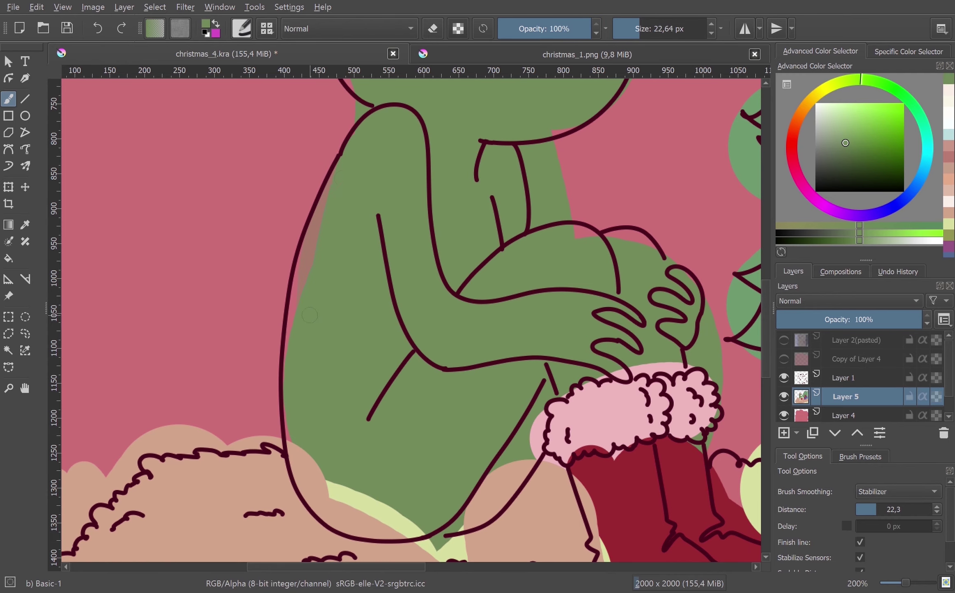
Fill the green gaps below the leg, between the leg and cuff, and above the cuff.
scroll(323, 208, "down", 2)
mouse_move(307, 397)
left_mouse_down()
mouse_move(313, 450)
mouse_move(332, 470)
mouse_move(358, 448)
mouse_move(317, 490)
left_mouse_up()
left_click_drag(461, 480, 502, 418)
mouse_move(535, 370)
left_mouse_down()
mouse_move(490, 470)
mouse_move(347, 458)
left_mouse_up()
left_click_drag(456, 330, 543, 329)
Cover the pink gap beside the hat fur with green.
scroll(438, 190, "up", 10)
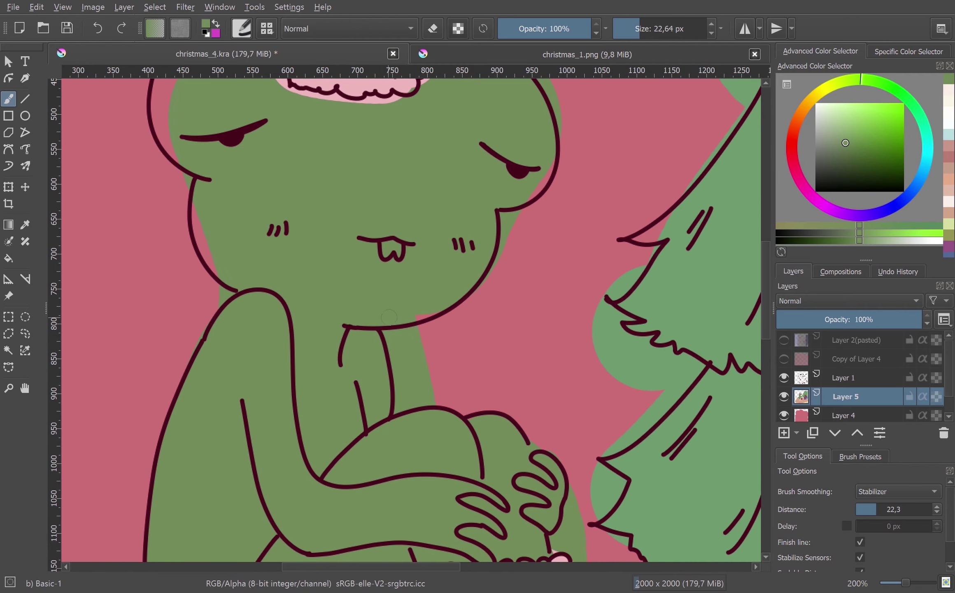
scroll(370, 247, "up", 2)
scroll(299, 280, "up", 2)
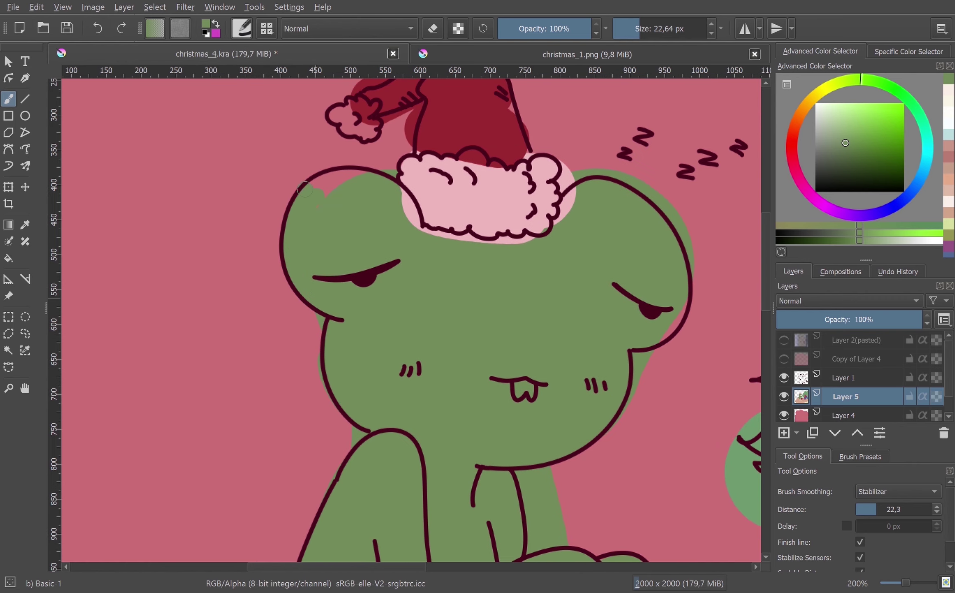
scroll(327, 186, "up", 1)
scroll(317, 197, "right", 2)
left_click_drag(463, 261, 543, 204)
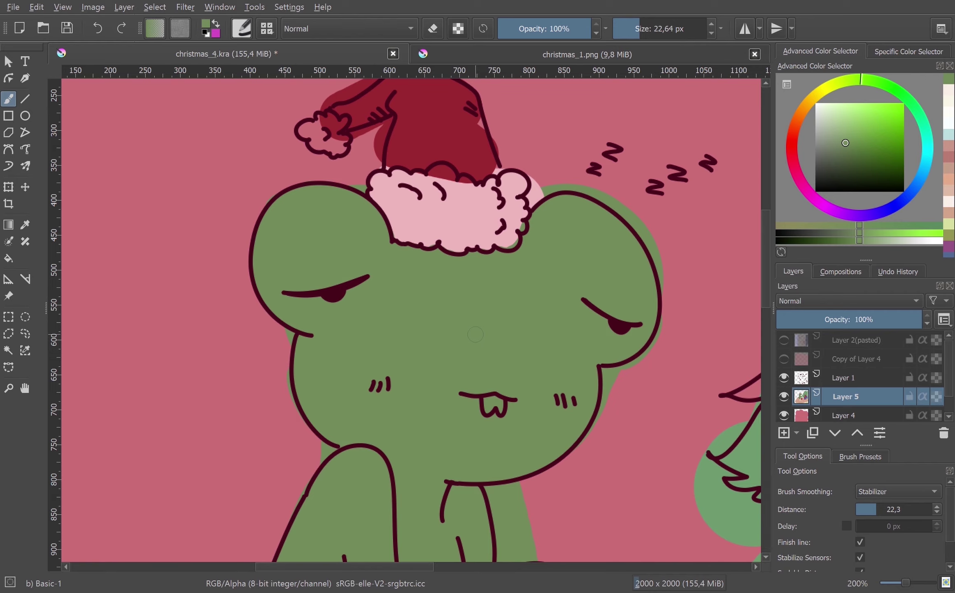
Paint the inside of the mouth dark crimson-pink with a smaller brush.
left_click(412, 123, "ctrl")
key("bracketleft")
left_click_drag(486, 402, 470, 399)
key("bracketleft")
key("e")
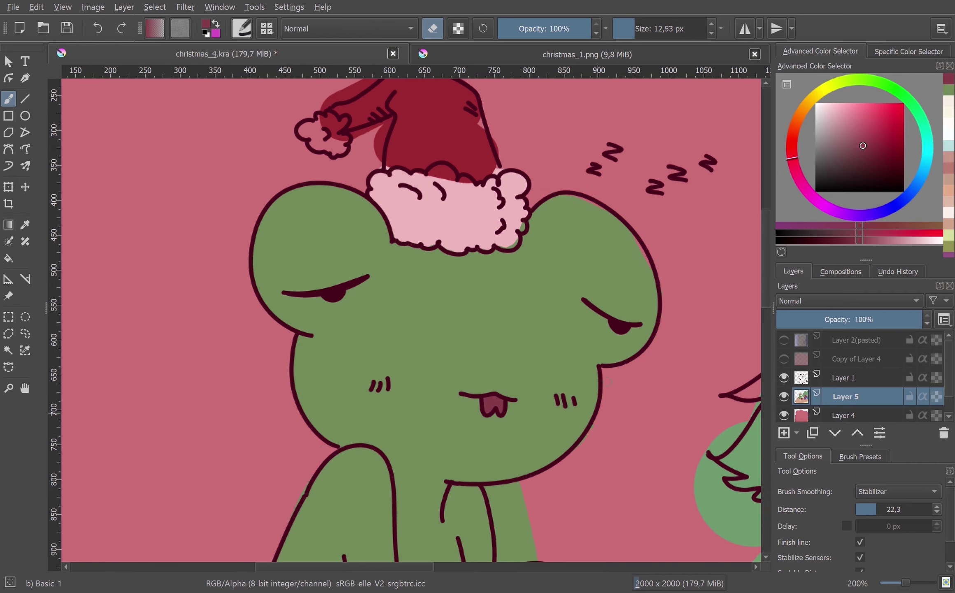
Sample the hat fur's pink and touch up the fur's lower edge.
left_click_drag(500, 238, 479, 297)
key("e")
left_click(479, 298, "ctrl")
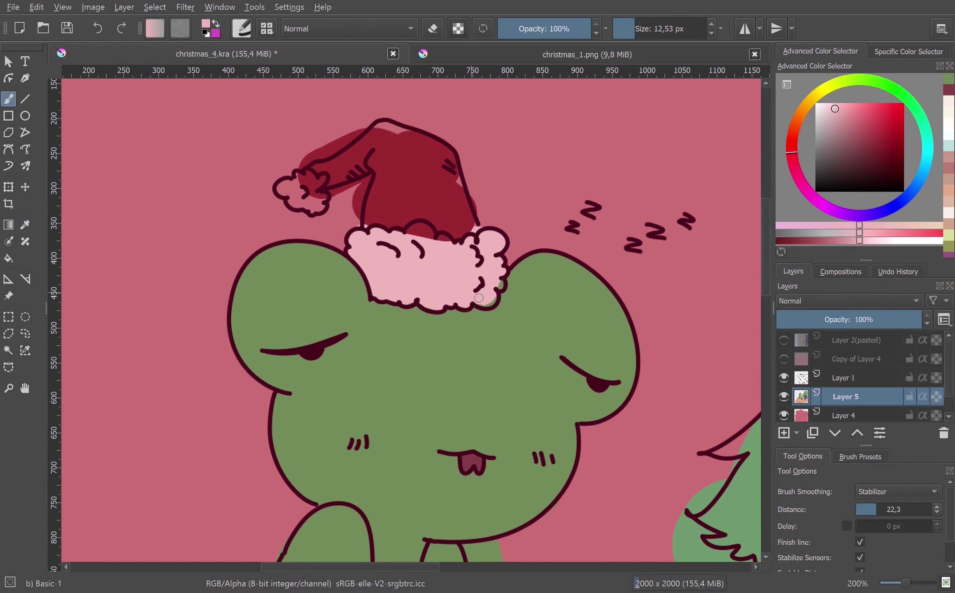
left_click_drag(501, 282, 430, 301)
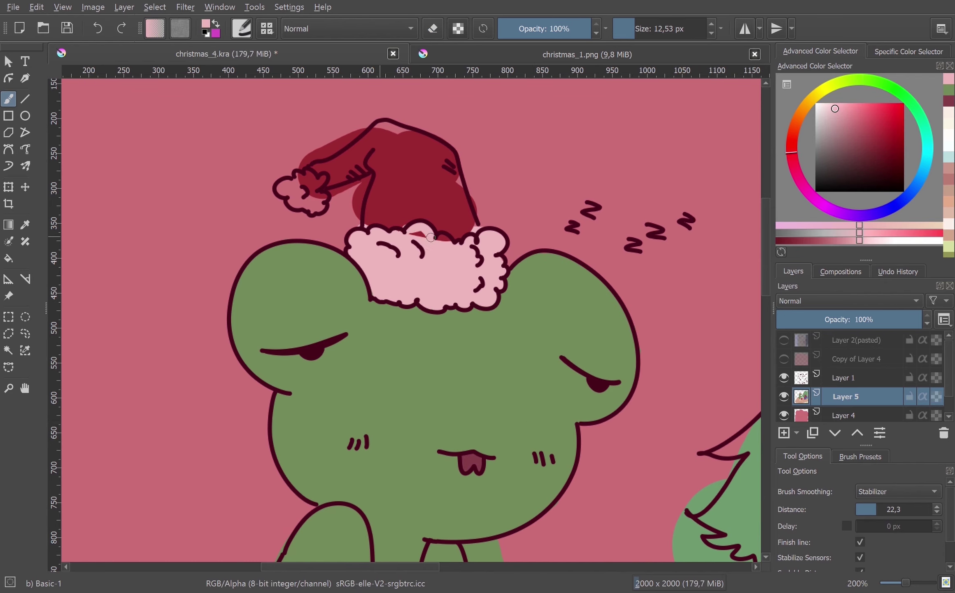
Sample the hat's dark red and touch up the hat's red edge toward the tip.
left_click_drag(455, 183, 463, 260)
left_click(463, 260, "ctrl")
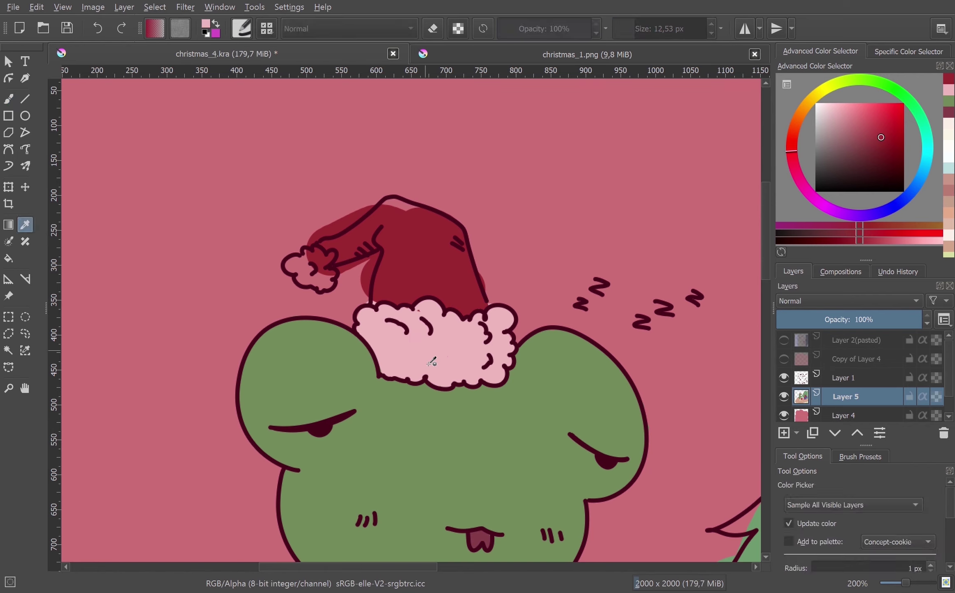
left_click(328, 271, "ctrl")
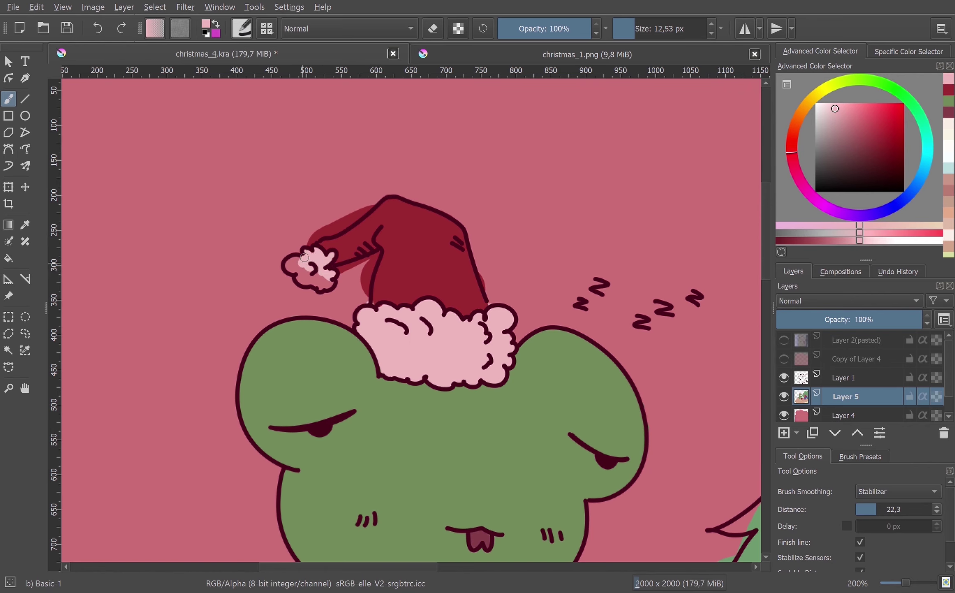
key("e")
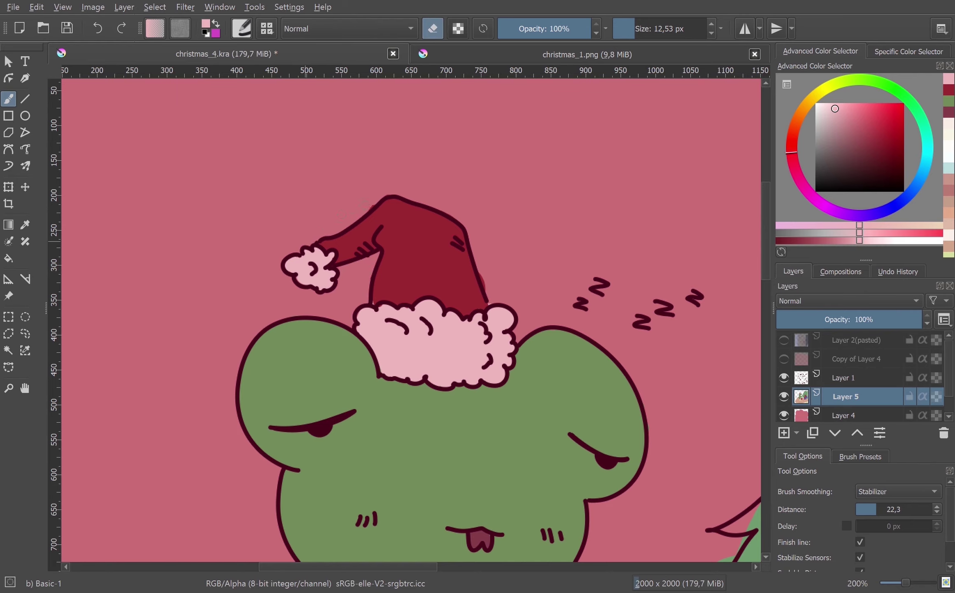
left_click(413, 296, "ctrl")
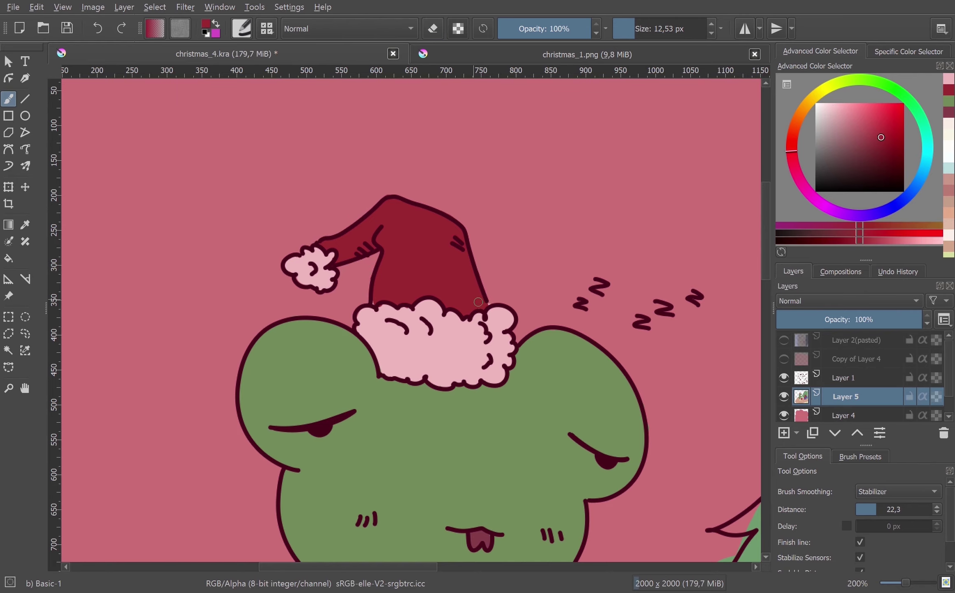
left_click_drag(414, 296, 403, 119)
Touch up the boot cuff fur in light pink.
scroll(478, 325, "down", 3)
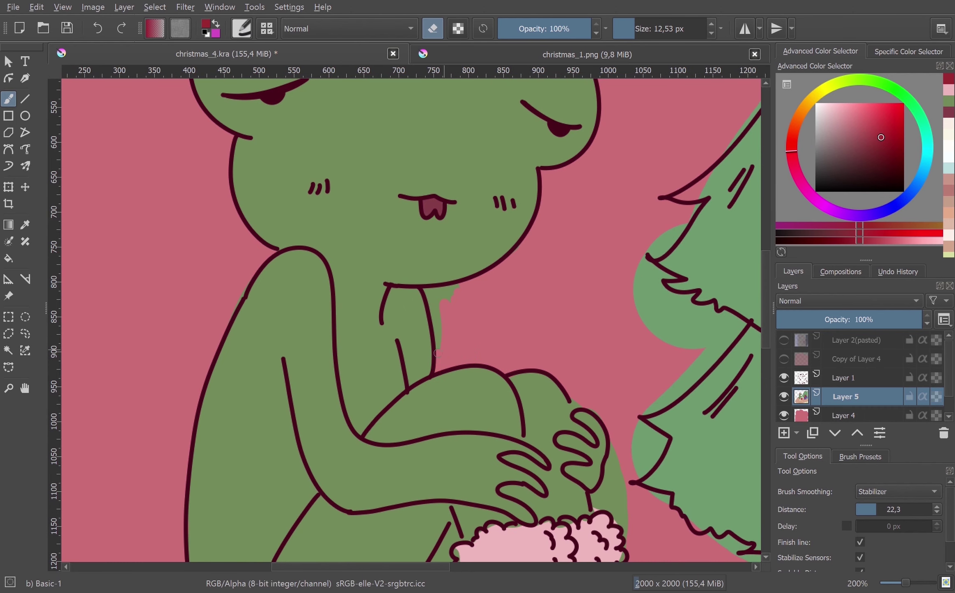
scroll(452, 330, "down", 1)
scroll(521, 294, "down", 2)
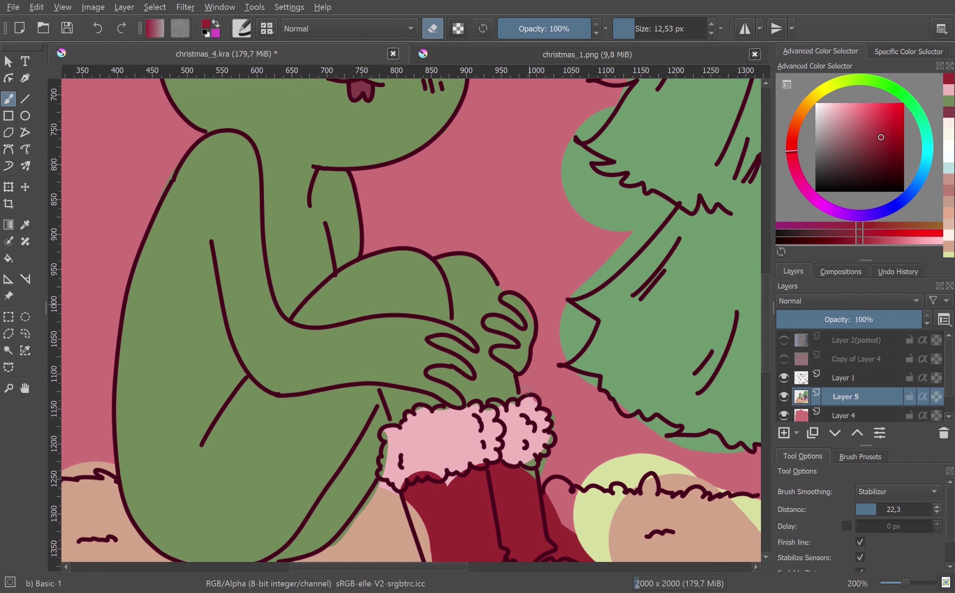
left_click(489, 408, "ctrl")
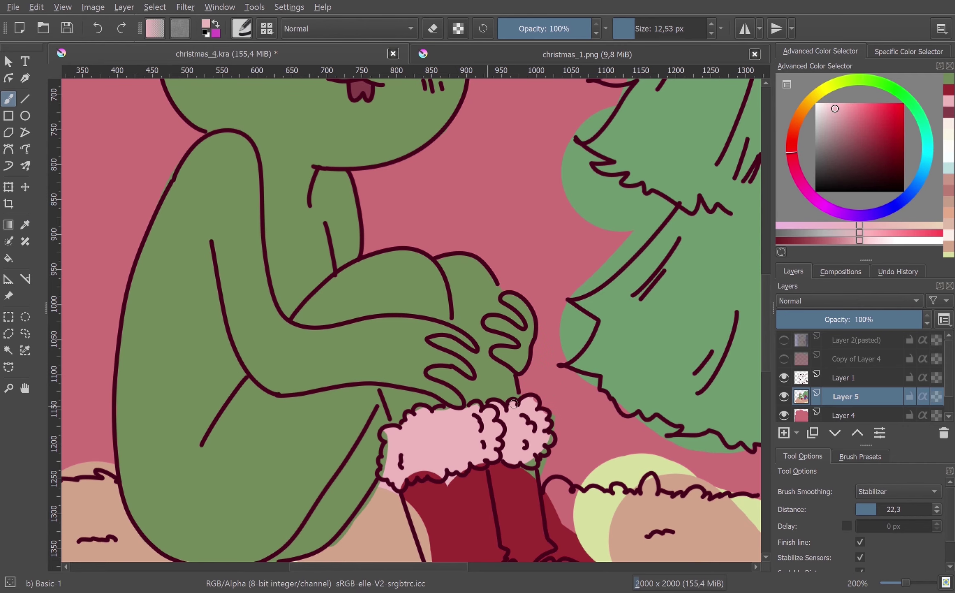
left_click_drag(533, 461, 480, 460)
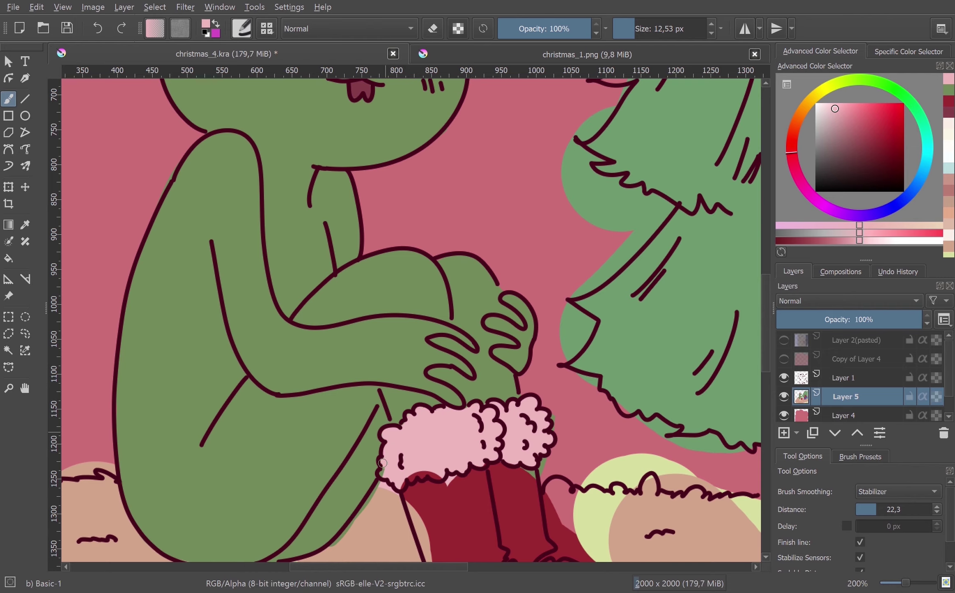
key("e")
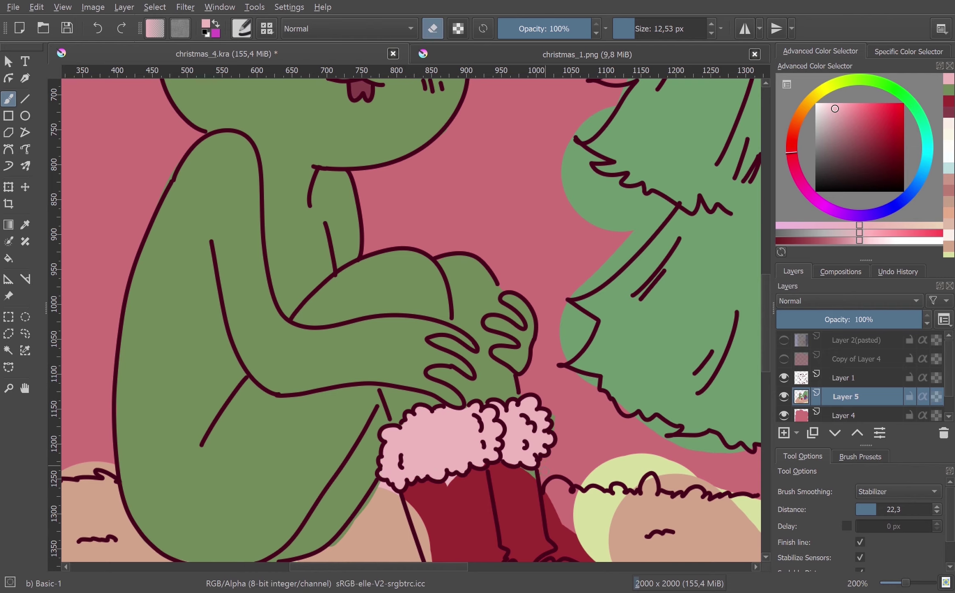
Sample the sock's dark red and fill it out along the sock's left and bottom edges.
left_click_drag(514, 385, 495, 299)
key("e")
left_click(405, 453, "ctrl")
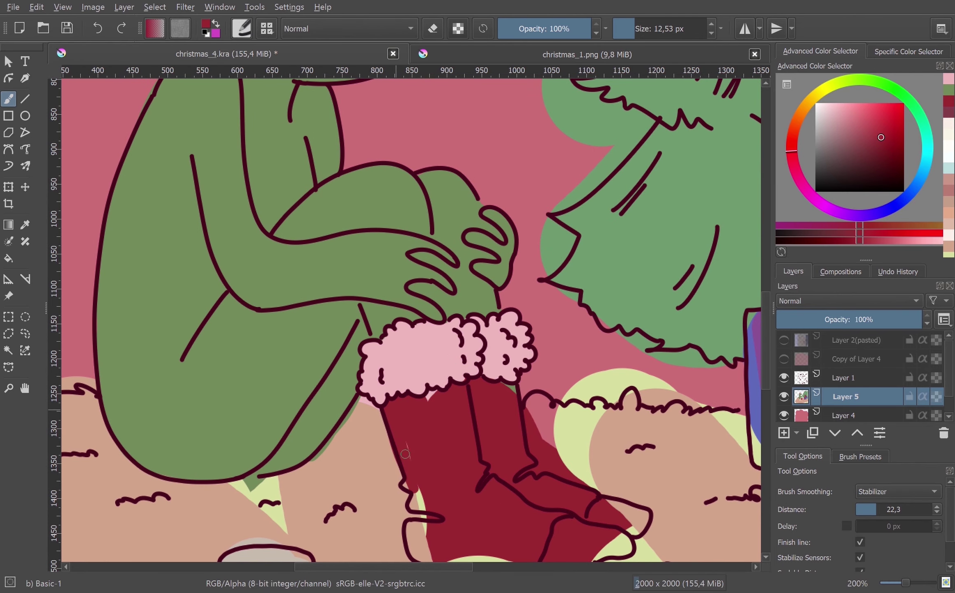
key("p")
left_click_drag(430, 401, 423, 308)
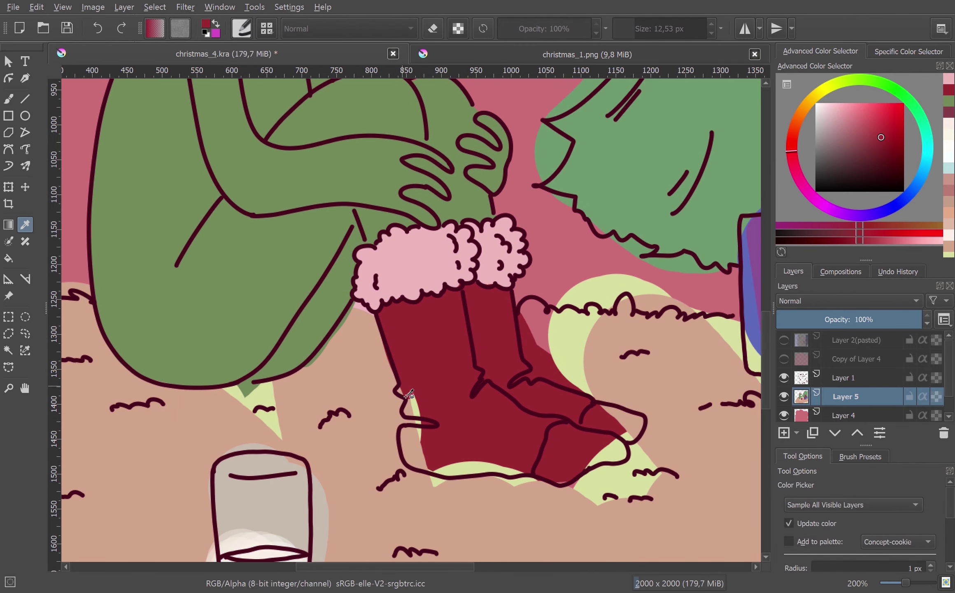
key("b")
left_click_drag(399, 390, 412, 416)
left_click_drag(416, 463, 410, 413)
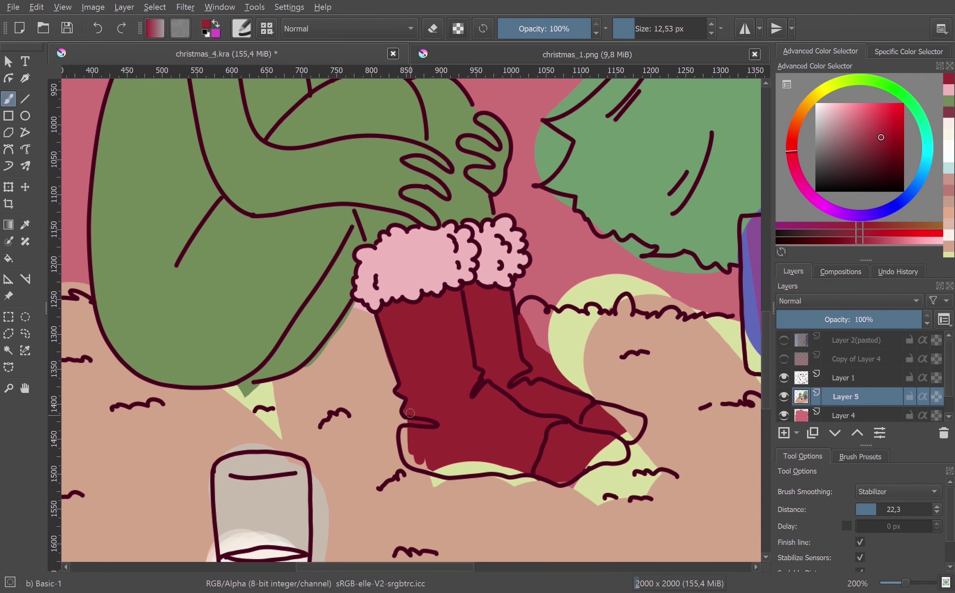
mouse_move(434, 472)
left_mouse_down()
mouse_move(469, 470)
mouse_move(436, 441)
left_mouse_up()
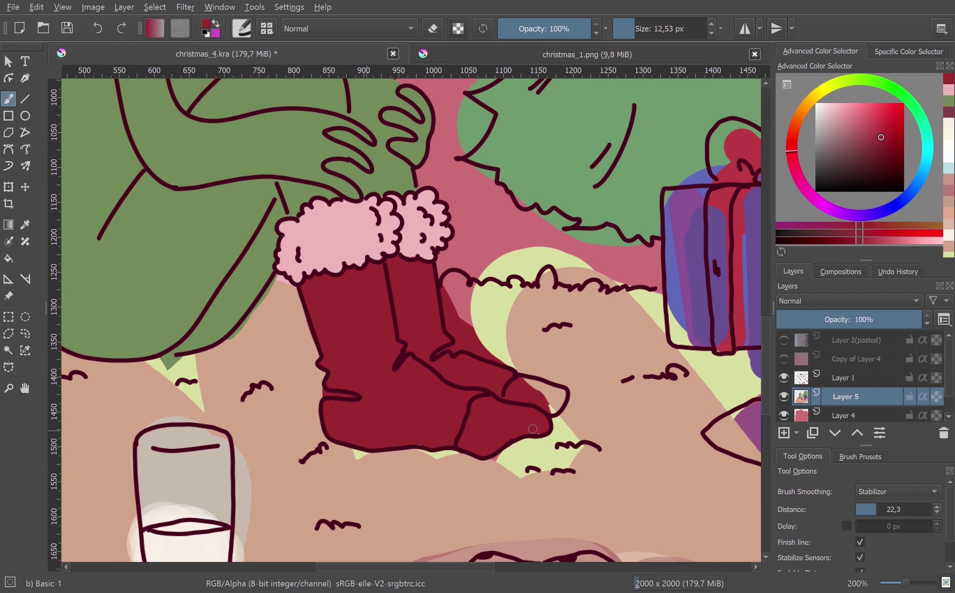
Fill the sock toe tip dark red and shade the front sock's toe brown.
left_click_drag(560, 392, 562, 393)
left_click(420, 403, "ctrl")
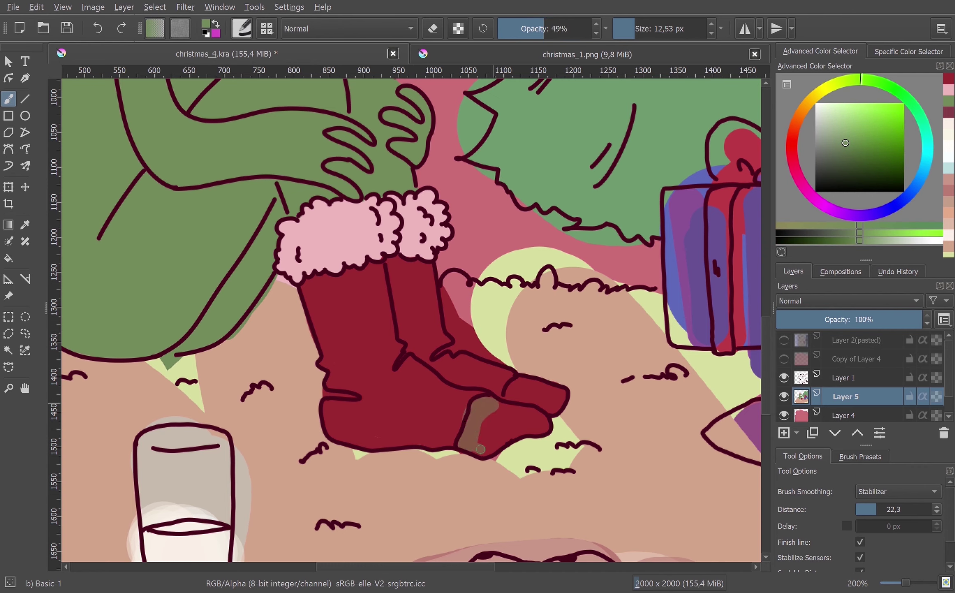
left_click_drag(474, 446, 509, 440)
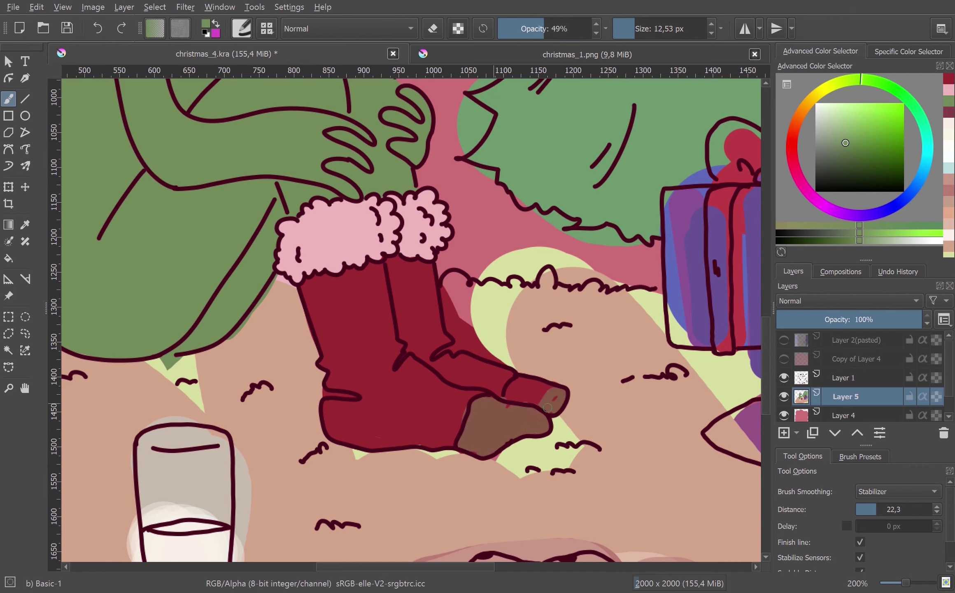
scroll(409, 427, "up", 1)
left_click(412, 428, "ctrl")
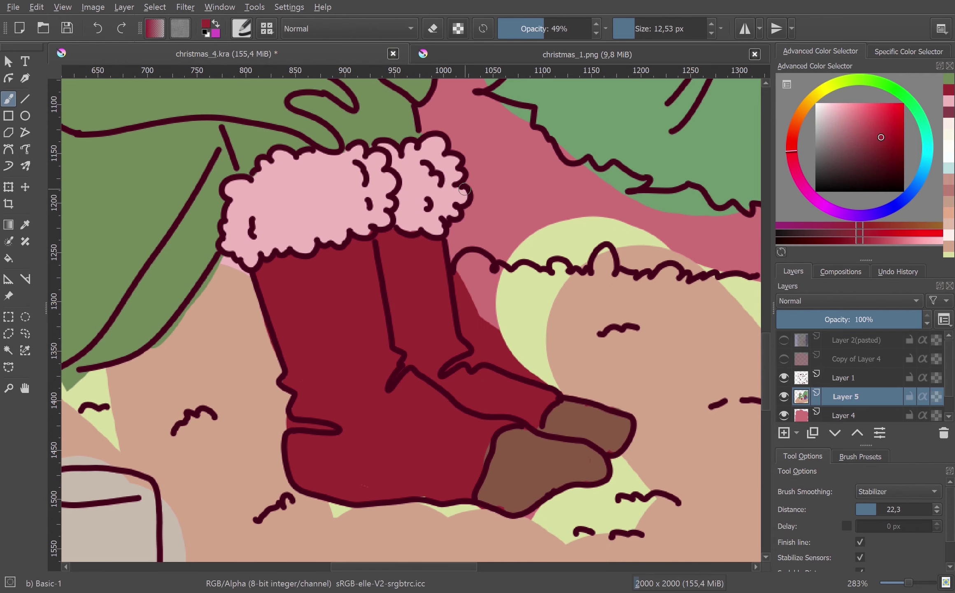
Paint peach over the green triangle, the area below the boot and the scalloped patch.
left_click_drag(217, 272, 341, 341)
left_click(342, 341, "ctrl")
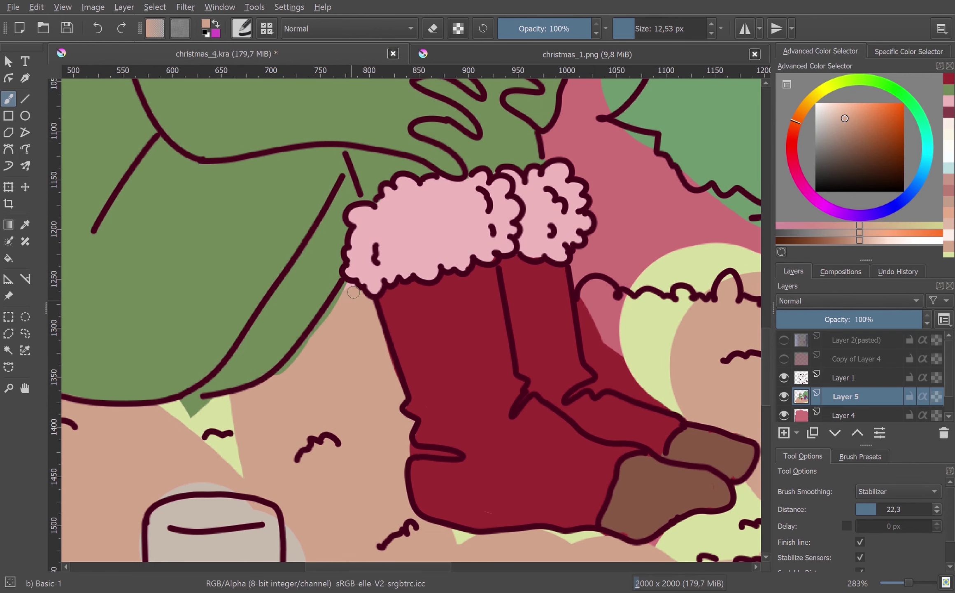
mouse_move(231, 407)
left_mouse_down()
mouse_move(193, 406)
mouse_move(213, 447)
left_mouse_up()
left_click_drag(430, 542, 287, 415)
left_click_drag(362, 418, 391, 411)
mouse_move(391, 412)
left_mouse_down()
mouse_move(306, 416)
mouse_move(413, 420)
left_mouse_up()
left_click_drag(400, 371, 345, 399)
Cover the stray red and leftover patches near the boot in peach, erasing along the scalloped line.
left_click(258, 392, "ctrl")
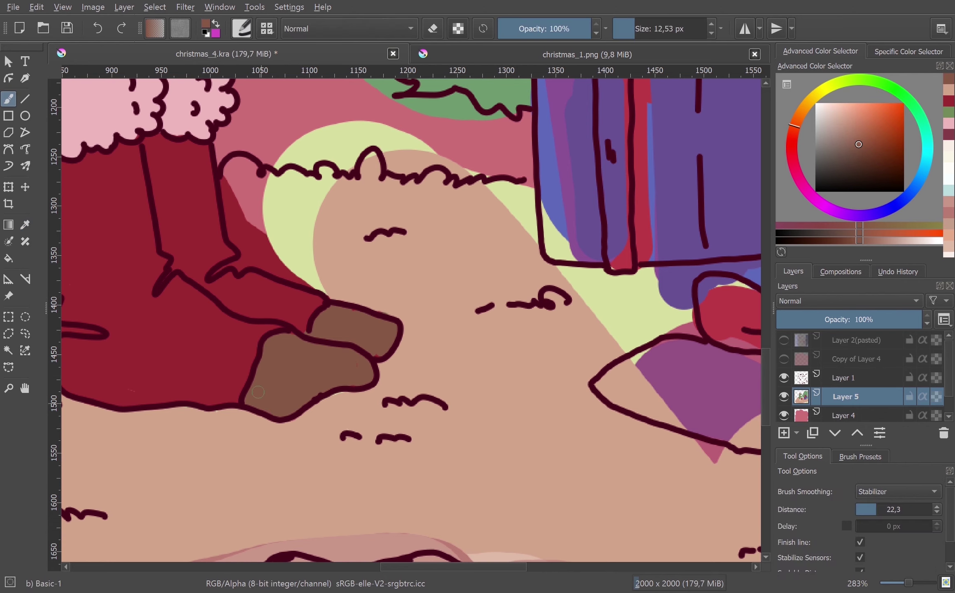
left_click(317, 419, "ctrl")
left_click_drag(350, 427, 363, 496)
mouse_move(342, 365)
left_mouse_down()
mouse_move(259, 325)
mouse_move(247, 268)
mouse_move(256, 288)
mouse_move(255, 241)
mouse_move(325, 250)
mouse_move(385, 226)
mouse_move(514, 255)
mouse_move(526, 276)
mouse_move(326, 291)
mouse_move(280, 277)
left_mouse_up()
key("e")
mouse_move(293, 229)
left_mouse_down()
mouse_move(356, 223)
mouse_move(470, 244)
mouse_move(408, 206)
mouse_move(350, 193)
mouse_move(297, 225)
left_mouse_up()
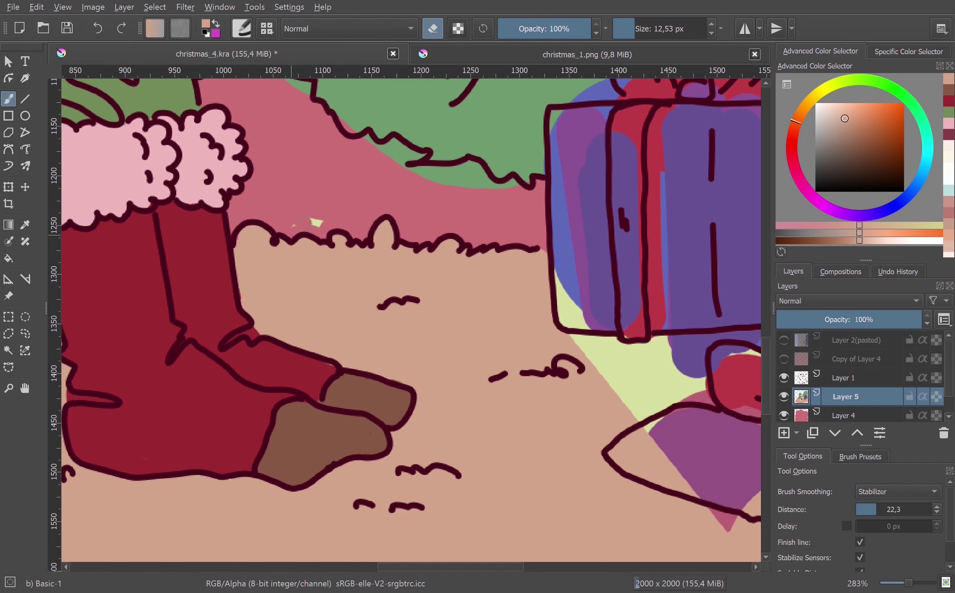
left_click(325, 371, "ctrl")
left_click_drag(323, 364, 278, 373)
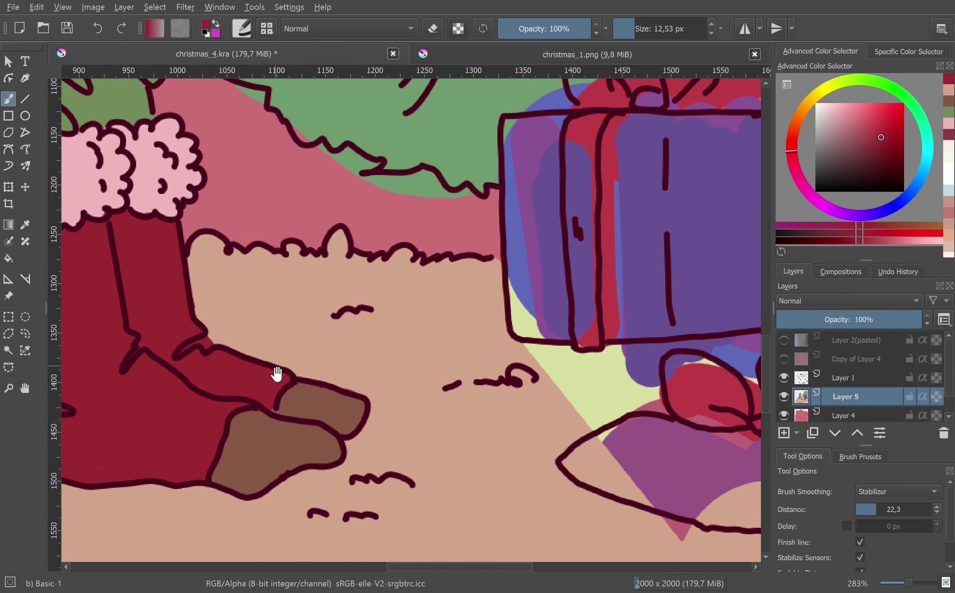
Paint the peach ground colour over the stray yellow and purple below the bow.
key("e")
left_click(401, 380, "ctrl")
mouse_move(518, 380)
left_mouse_down()
mouse_move(401, 379)
mouse_move(260, 399)
left_mouse_up()
mouse_move(327, 422)
left_mouse_down()
mouse_move(402, 350)
mouse_move(510, 403)
mouse_move(460, 341)
mouse_move(370, 350)
mouse_move(387, 371)
mouse_move(330, 362)
mouse_move(325, 432)
left_mouse_up()
Repaint the purple box solid purple over its red and pink strips and right edge.
left_click_drag(403, 262, 436, 358)
left_click(393, 240, "ctrl")
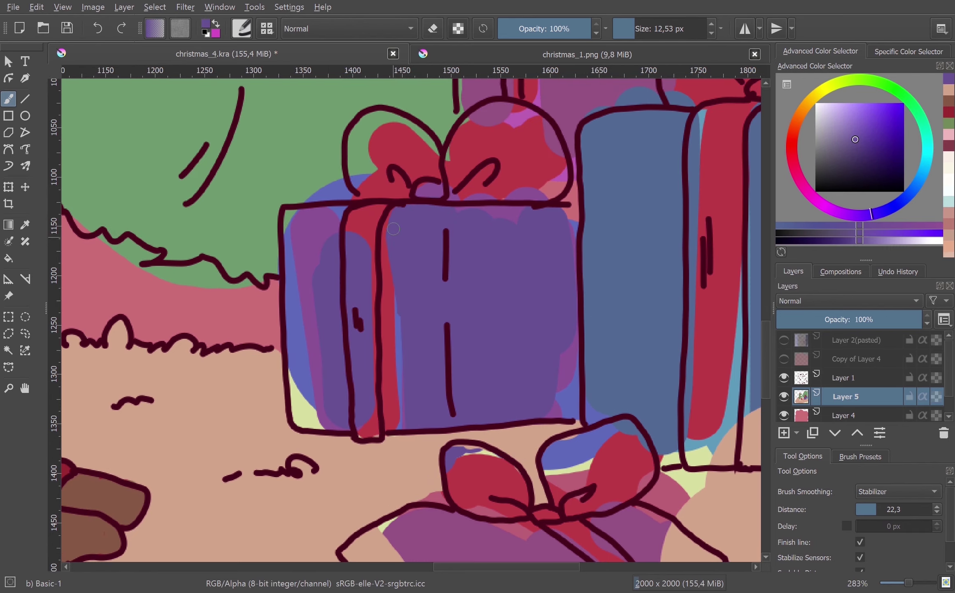
left_click_drag(395, 287, 392, 422)
left_click_drag(422, 369, 346, 420)
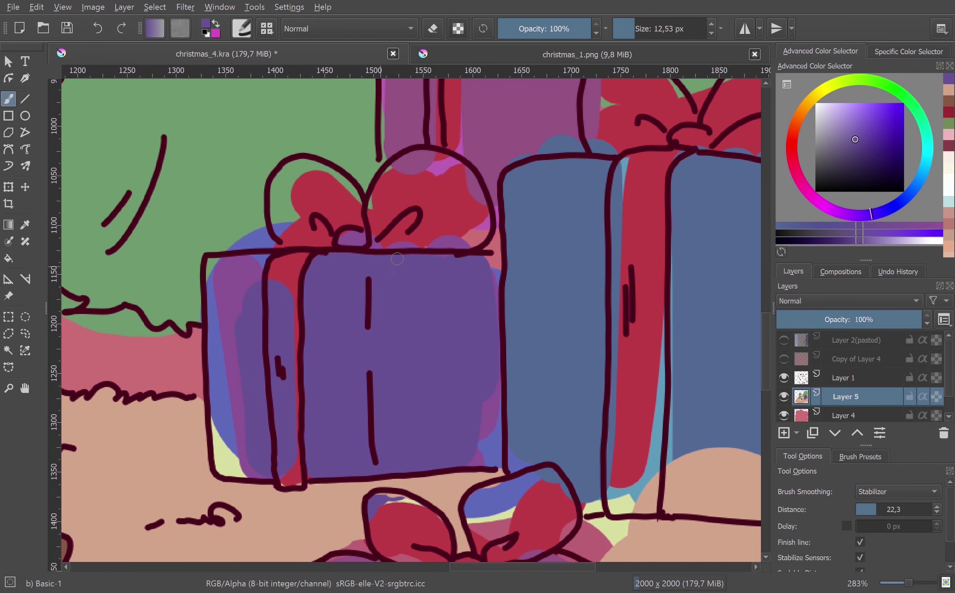
left_click_drag(499, 278, 487, 459)
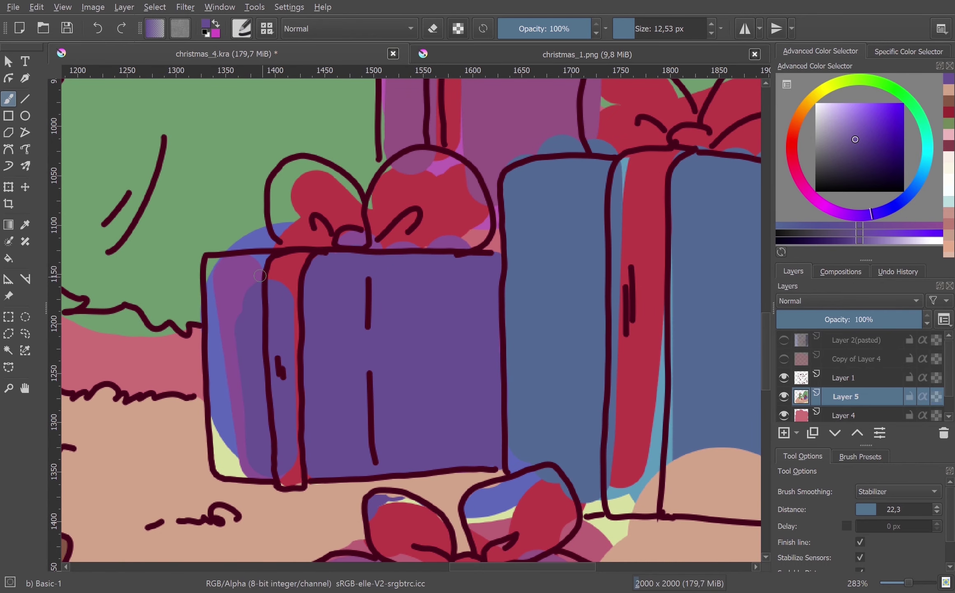
mouse_move(247, 286)
left_mouse_down()
mouse_move(217, 352)
mouse_move(216, 440)
left_mouse_up()
Paint the bow red, covering purple bumps beneath it and filling its left loop.
left_click(295, 481, "ctrl")
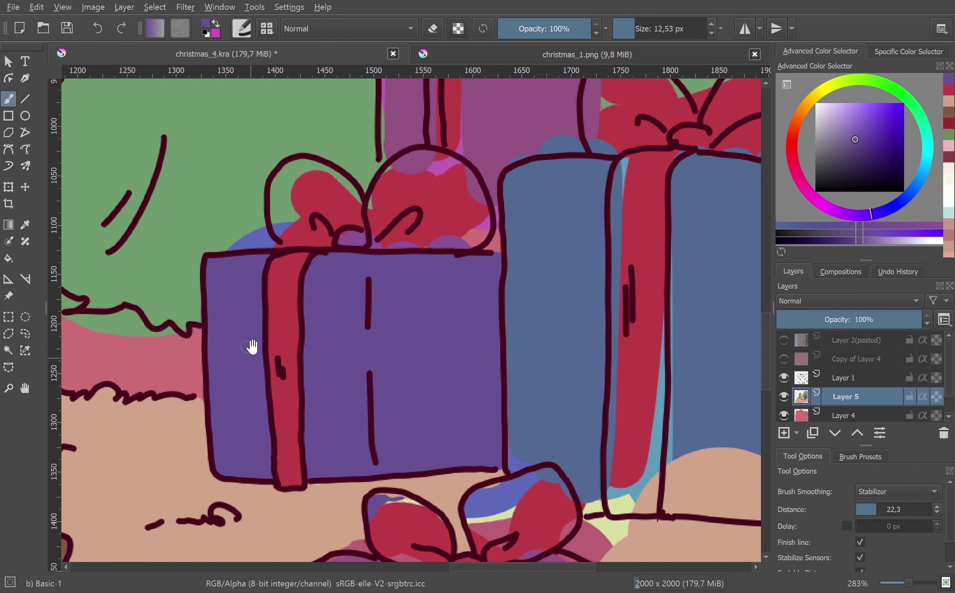
scroll(252, 345, "up", 5)
mouse_move(302, 346)
left_mouse_down()
mouse_move(469, 315)
mouse_move(397, 265)
left_mouse_up()
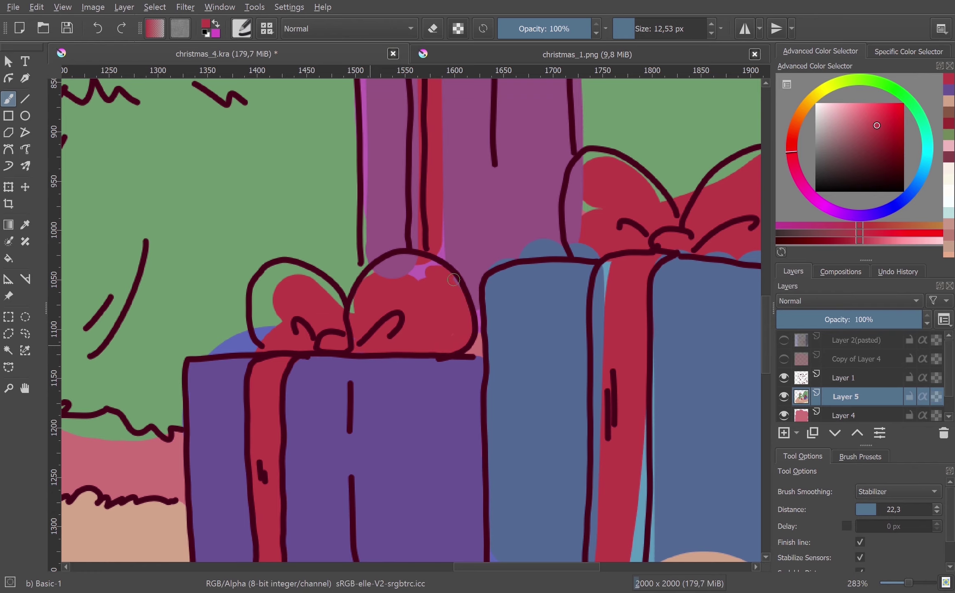
left_click_drag(345, 333, 262, 284)
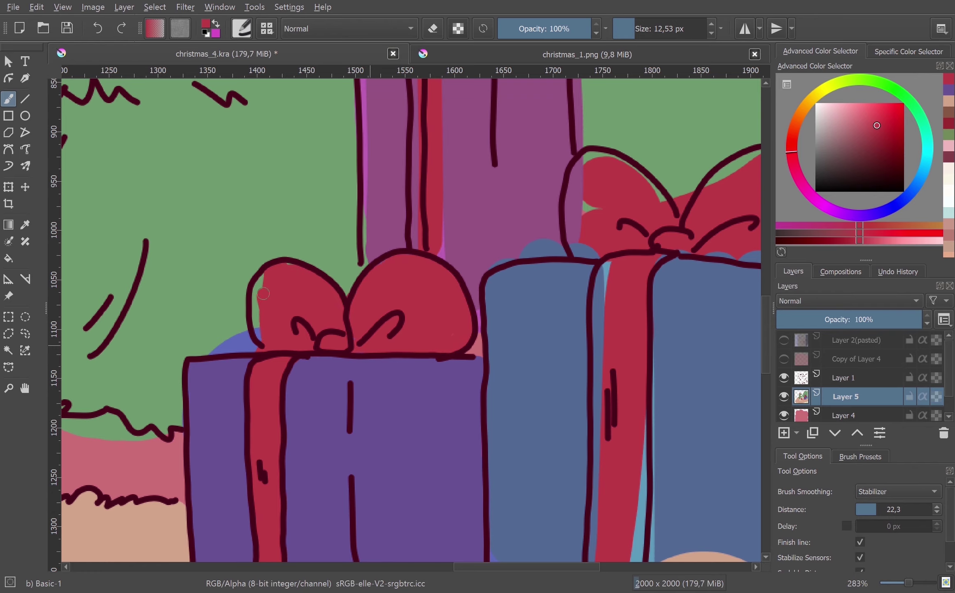
Cover the tall box's stray red strip and light-magenta left edge with its purple.
left_click(476, 321, "ctrl")
scroll(443, 301, "up", 5)
left_click_drag(399, 348, 396, 243)
left_click_drag(398, 319, 398, 142)
left_click_drag(399, 294, 413, 218)
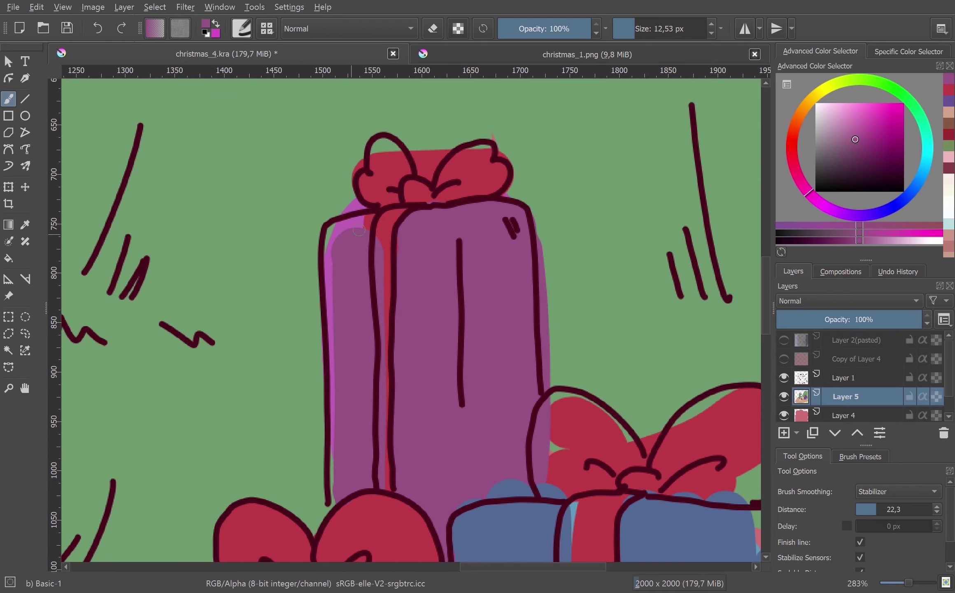
left_click_drag(339, 232, 330, 507)
Extend the tall box's red ribbon strip down the length of the box.
left_click(383, 231, "ctrl")
left_click_drag(382, 226, 381, 321)
left_click_drag(382, 376, 382, 488)
scroll(381, 488, "down", 1)
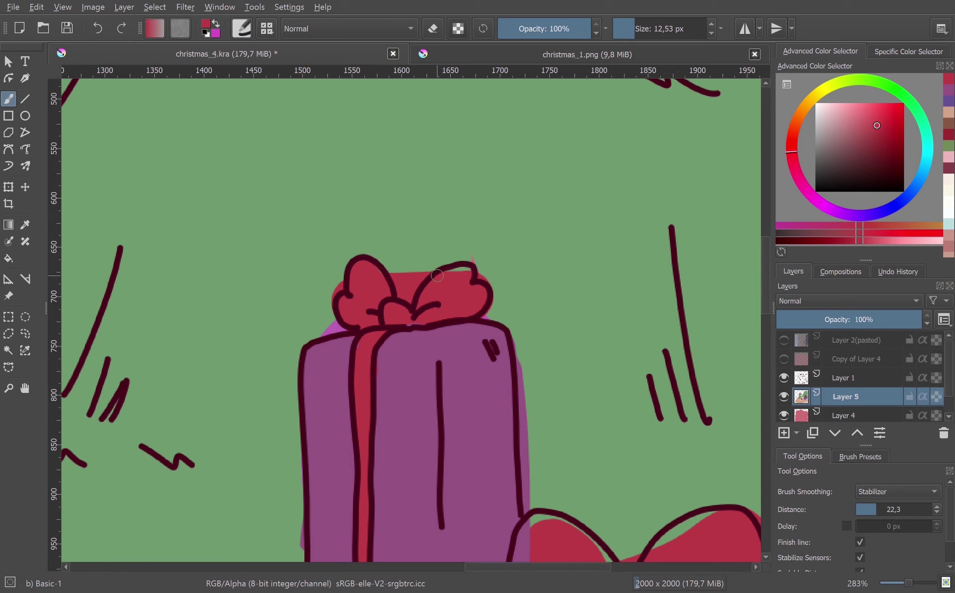
scroll(314, 280, "up", 1)
Paint the right box blue along the ribbon's edge and over the peach bump at its base.
left_click(412, 515, "ctrl")
scroll(339, 380, "down", 3)
scroll(339, 379, "down", 3)
scroll(341, 467, "down", 3)
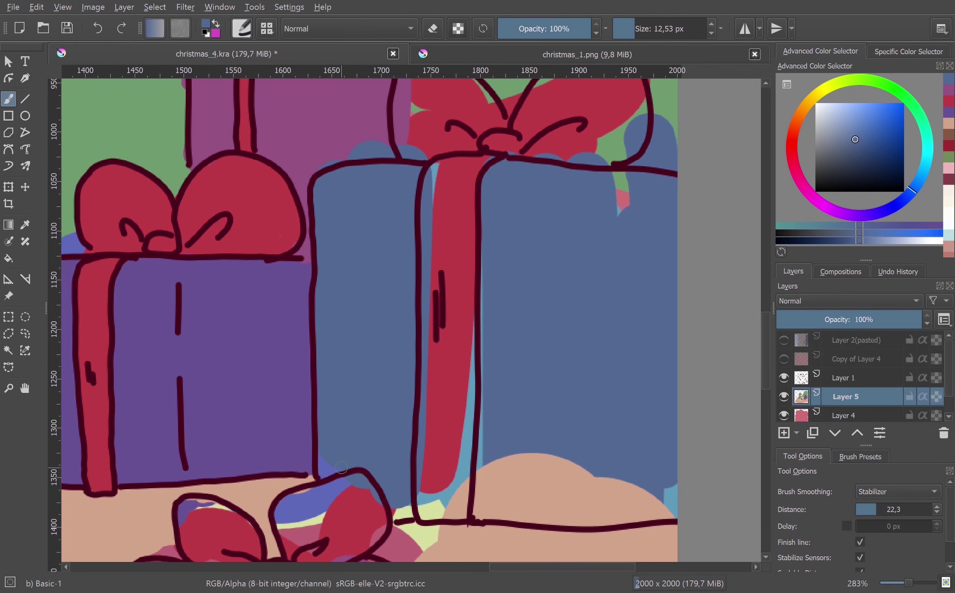
scroll(397, 511, "right", 2)
left_click_drag(386, 248, 385, 507)
mouse_move(383, 412)
left_mouse_down()
mouse_move(383, 506)
mouse_move(398, 460)
left_mouse_up()
scroll(511, 174, "down", 3)
scroll(511, 174, "right", 1)
mouse_move(552, 395)
left_mouse_down()
mouse_move(411, 356)
mouse_move(552, 408)
mouse_move(464, 399)
mouse_move(373, 422)
mouse_move(547, 424)
left_mouse_up()
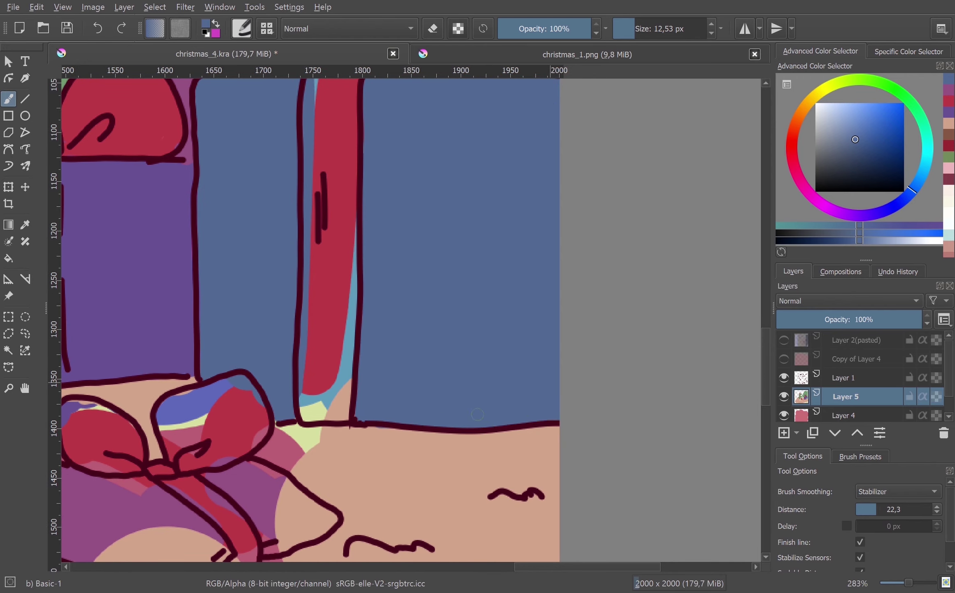
Fill the ribbon and both bow loops solid red, covering light-blue strips and green gaps.
scroll(494, 400, "up", 1)
scroll(494, 399, "left", 2)
left_click(408, 330, "ctrl")
mouse_move(428, 289)
left_mouse_down()
mouse_move(421, 432)
mouse_move(385, 437)
mouse_move(381, 296)
left_mouse_up()
scroll(394, 473, "up", 3)
left_click_drag(381, 383, 387, 196)
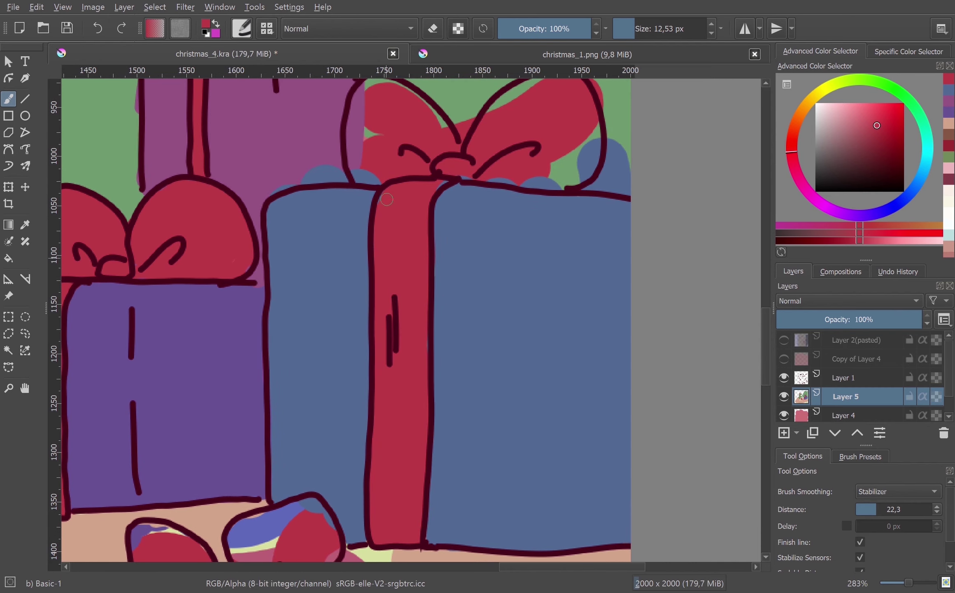
scroll(387, 197, "up", 5)
mouse_move(416, 269)
left_mouse_down()
mouse_move(350, 252)
mouse_move(341, 338)
left_mouse_up()
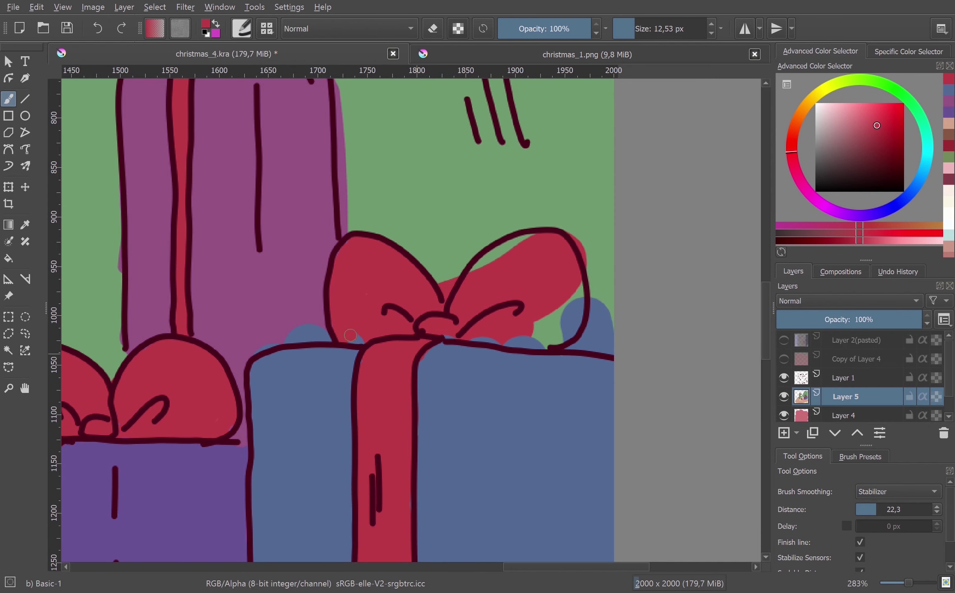
left_click_drag(363, 301, 354, 342)
mouse_move(429, 358)
left_mouse_down()
mouse_move(524, 346)
mouse_move(532, 309)
mouse_move(490, 354)
left_mouse_up()
mouse_move(470, 259)
left_mouse_down()
mouse_move(428, 288)
mouse_move(522, 246)
mouse_move(560, 362)
left_mouse_up()
Paint background green over spill outside the bow and purple spill beside the tall box.
left_click(397, 309, "ctrl")
left_click_drag(545, 318, 549, 331)
left_click(250, 332, "ctrl")
left_click_drag(249, 333, 345, 384)
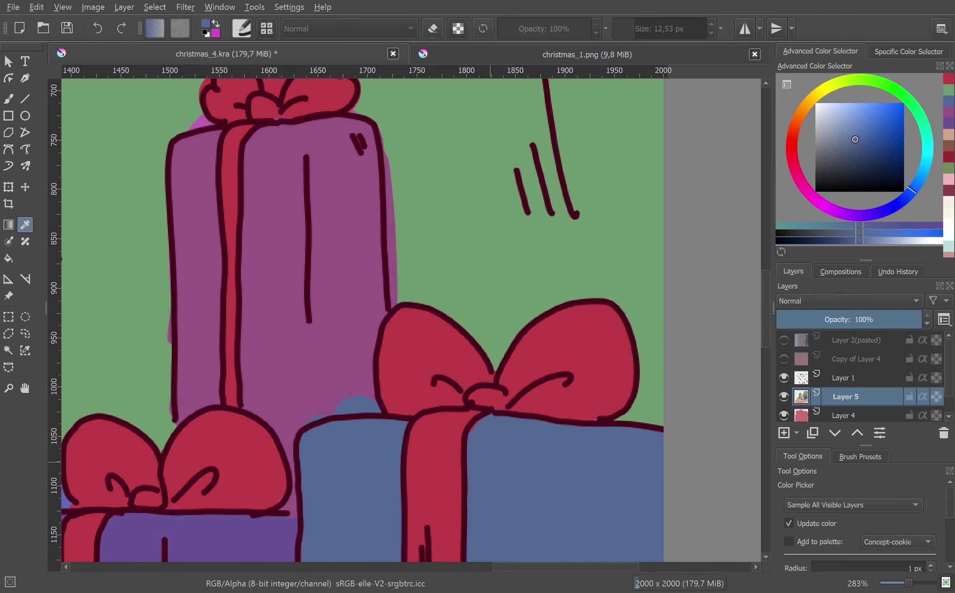
left_click(437, 256, "ctrl")
left_click_drag(393, 296, 389, 149)
left_click_drag(338, 130, 400, 340)
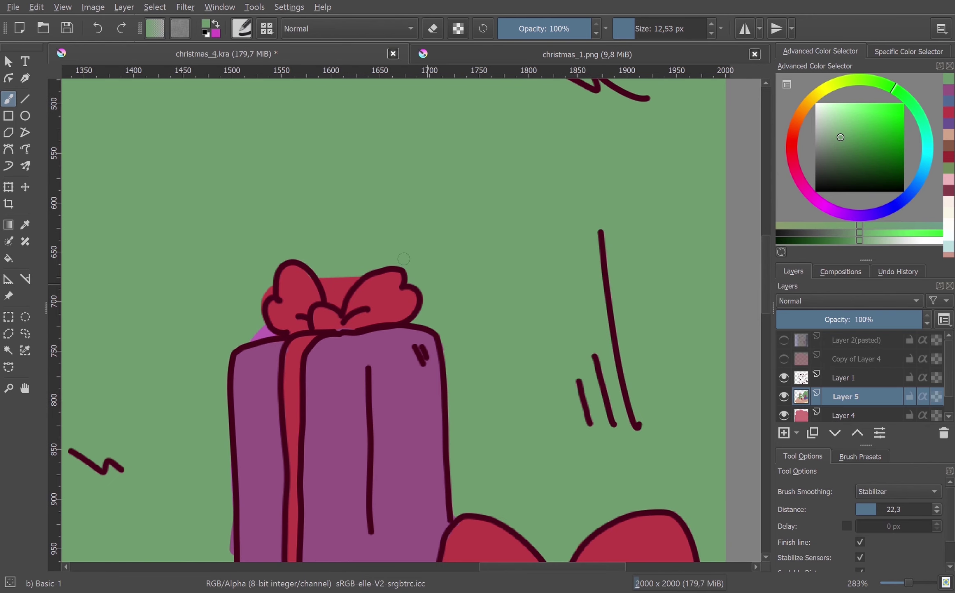
Paint green over the stray red near the bow.
left_click_drag(334, 298, 347, 280)
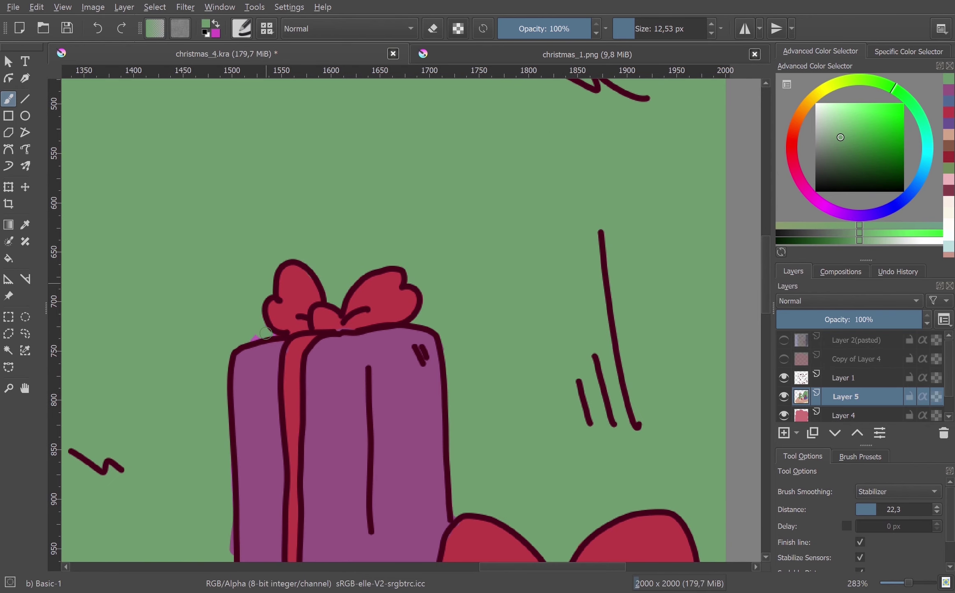
scroll(247, 342, "down", 2)
scroll(247, 342, "left", 3)
scroll(358, 399, "down", 4)
scroll(358, 399, "left", 2)
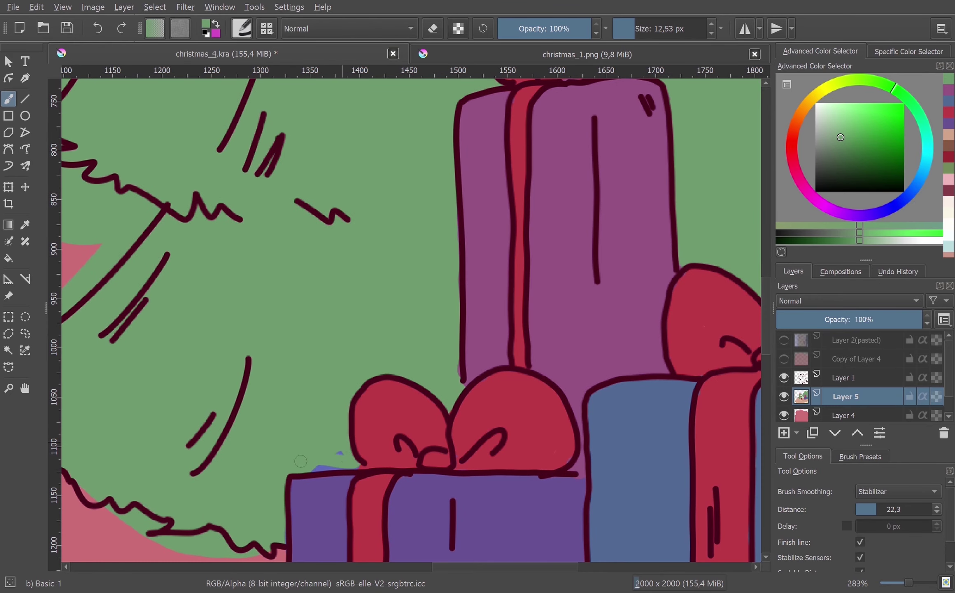
scroll(344, 460, "down", 2)
scroll(344, 460, "left", 3)
Erase green spill along the tree's lower edge, left spike and outline.
key("e")
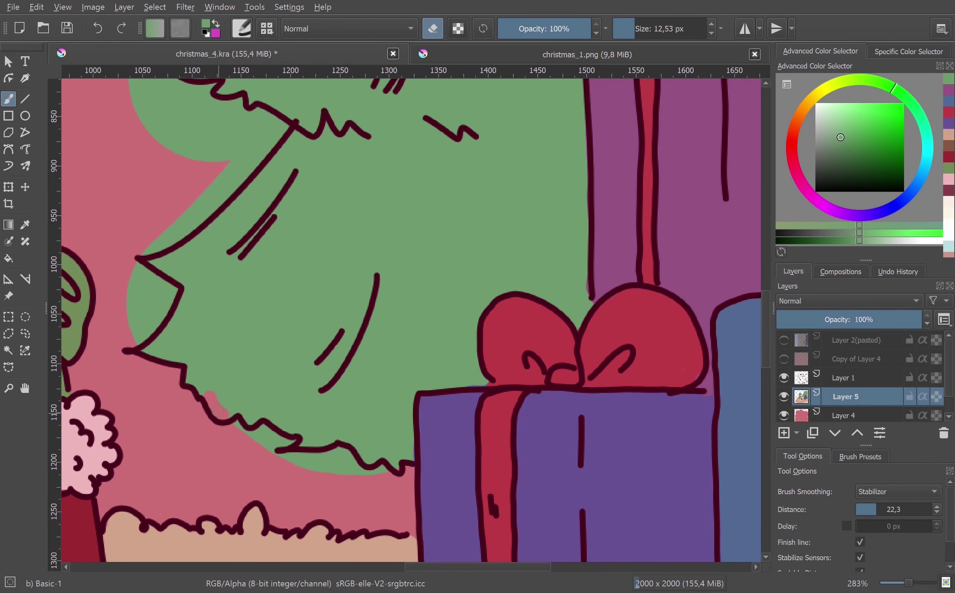
mouse_move(208, 397)
left_mouse_down()
mouse_move(231, 422)
mouse_move(290, 453)
mouse_move(344, 453)
left_mouse_up()
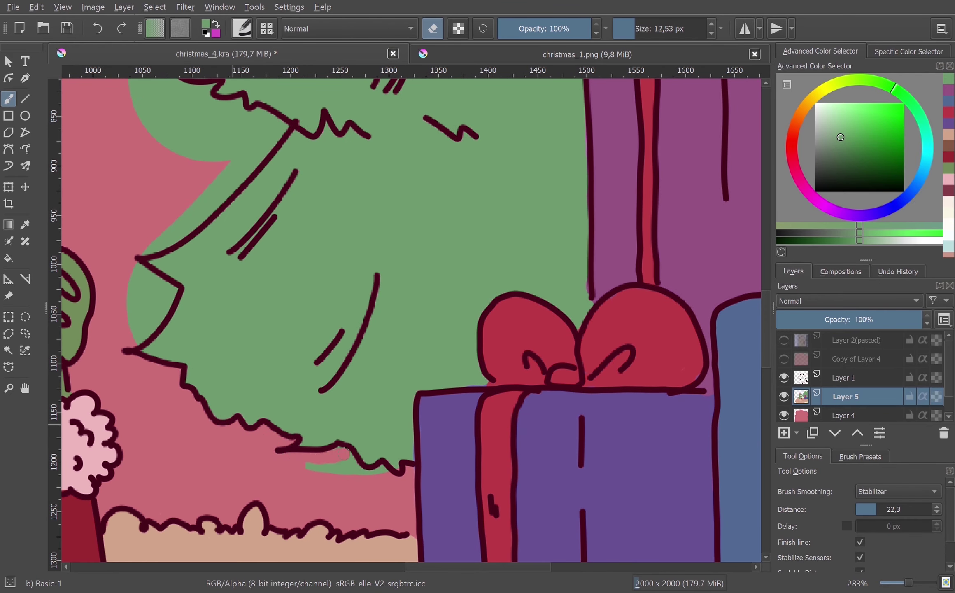
scroll(377, 469, "up", 3)
scroll(377, 470, "left", 2)
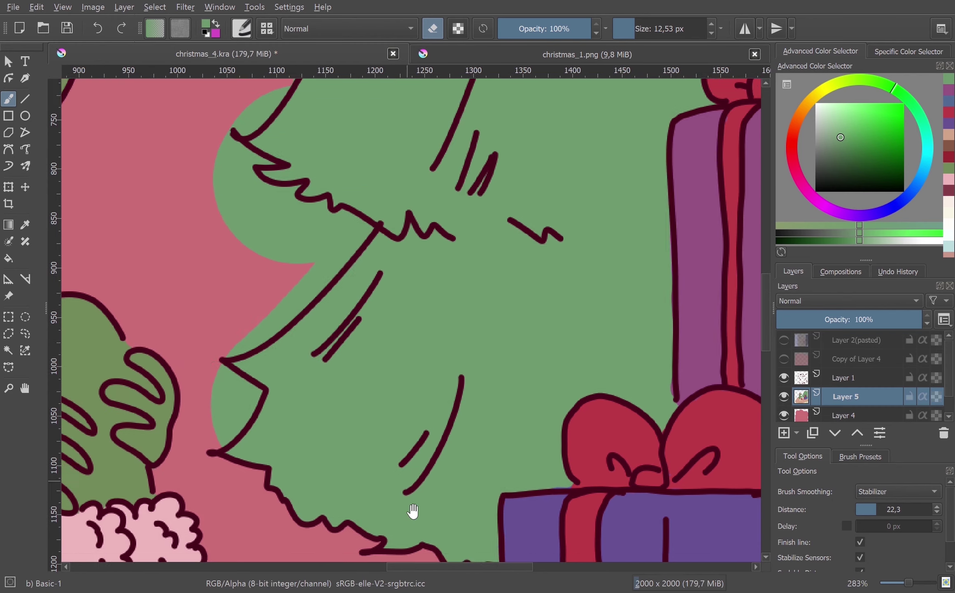
mouse_move(264, 396)
left_mouse_down()
mouse_move(223, 389)
mouse_move(262, 408)
left_mouse_up()
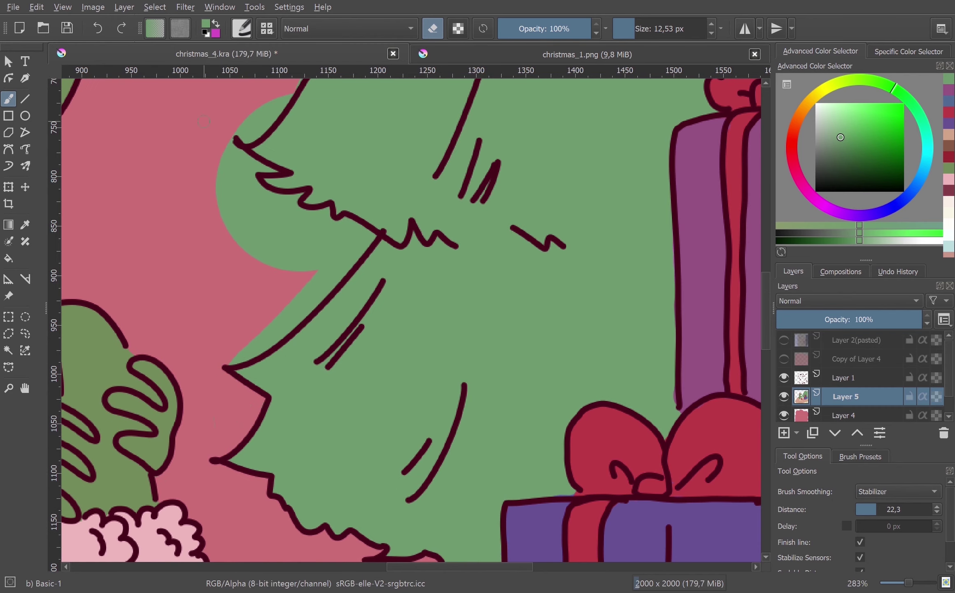
mouse_move(215, 161)
left_mouse_down()
mouse_move(278, 198)
mouse_move(362, 268)
mouse_move(300, 305)
mouse_move(284, 214)
mouse_move(227, 219)
mouse_move(245, 249)
left_mouse_up()
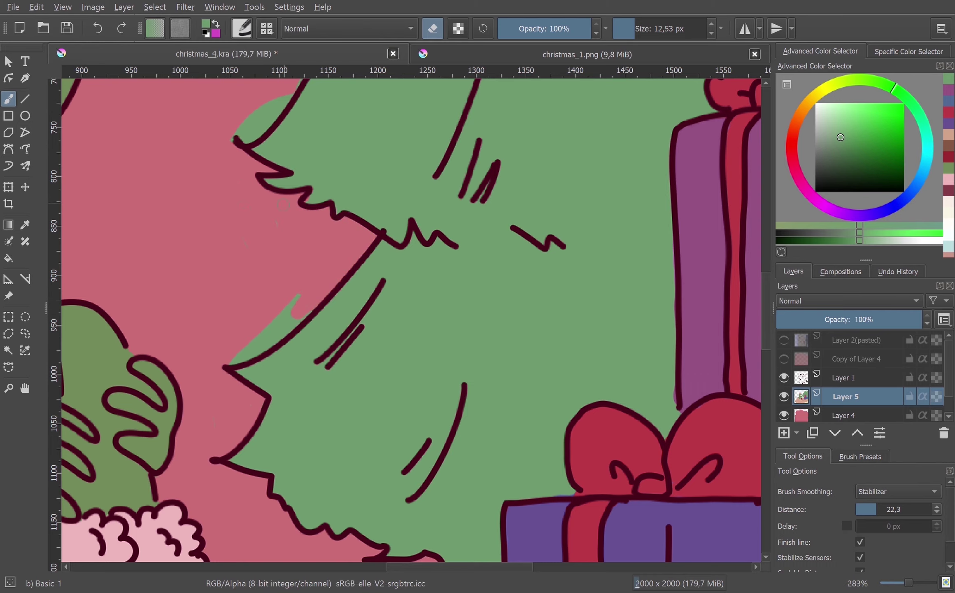
left_click_drag(243, 354, 296, 306)
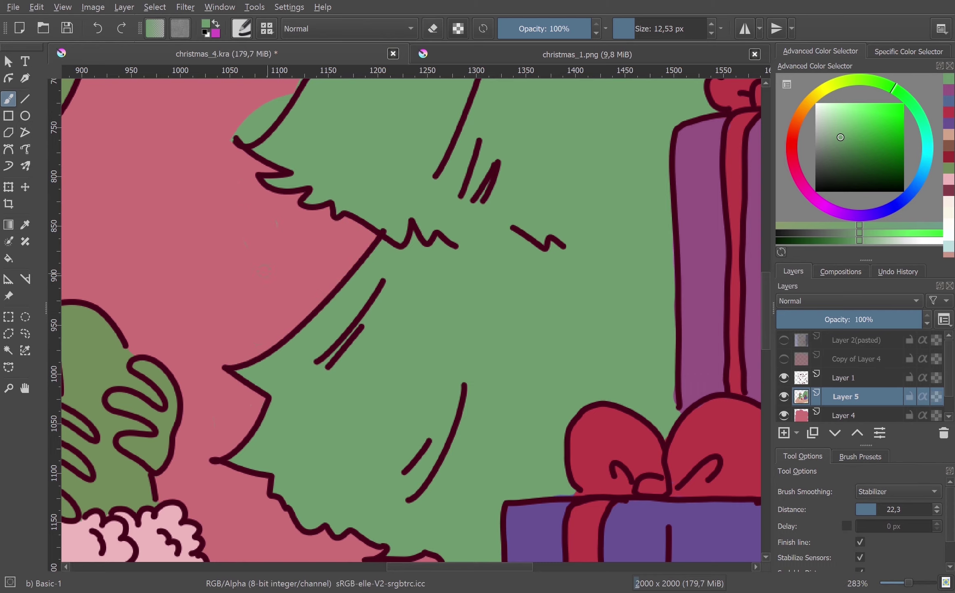
scroll(292, 336, "up", 5)
mouse_move(206, 331)
left_mouse_down()
mouse_move(278, 273)
mouse_move(263, 243)
left_mouse_up()
Erase green beside the tree and near its tip to reveal pink.
key("e")
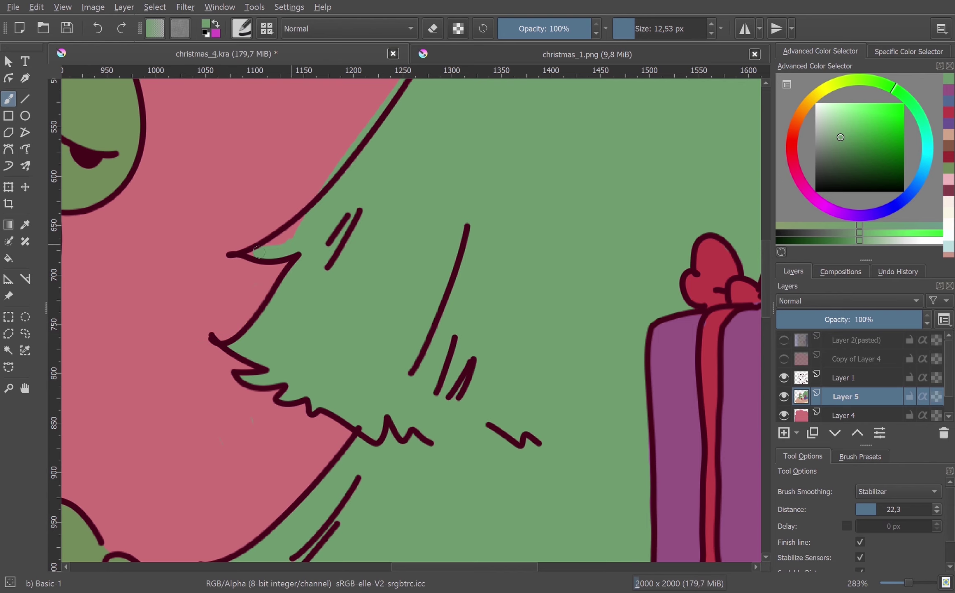
scroll(278, 273, "up", 5)
key("e")
mouse_move(251, 402)
left_mouse_down()
mouse_move(344, 257)
mouse_move(315, 264)
mouse_move(289, 236)
mouse_move(298, 191)
left_mouse_up()
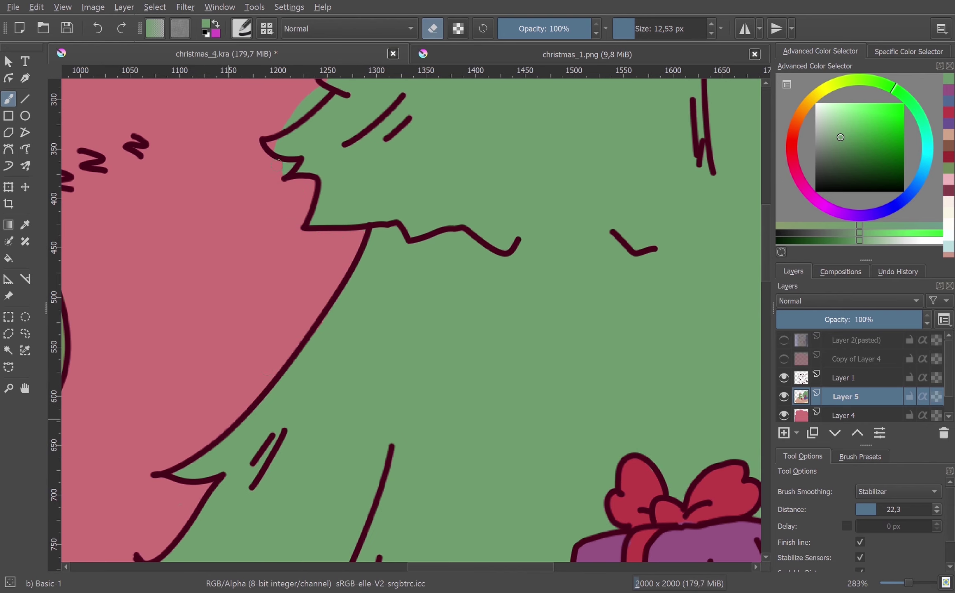
scroll(284, 171, "up", 5)
left_click_drag(337, 274, 366, 235)
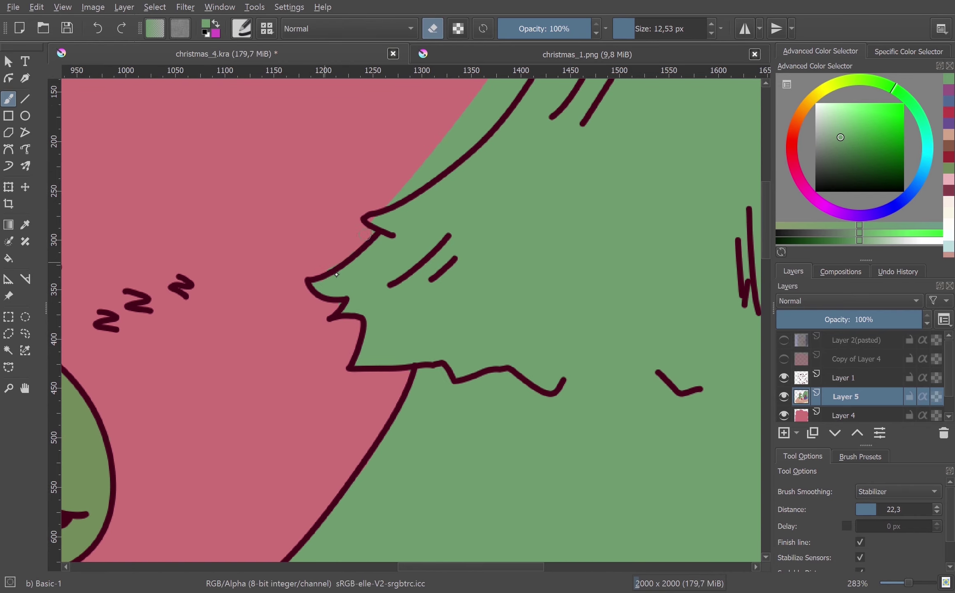
Erase green outside the tree edge and trim the bush's left edge back to pink.
scroll(337, 274, "up", 3)
scroll(337, 274, "up", 5)
mouse_move(288, 408)
left_mouse_down()
mouse_move(371, 305)
mouse_move(392, 319)
mouse_move(437, 206)
mouse_move(465, 164)
left_mouse_up()
scroll(405, 210, "down", 4)
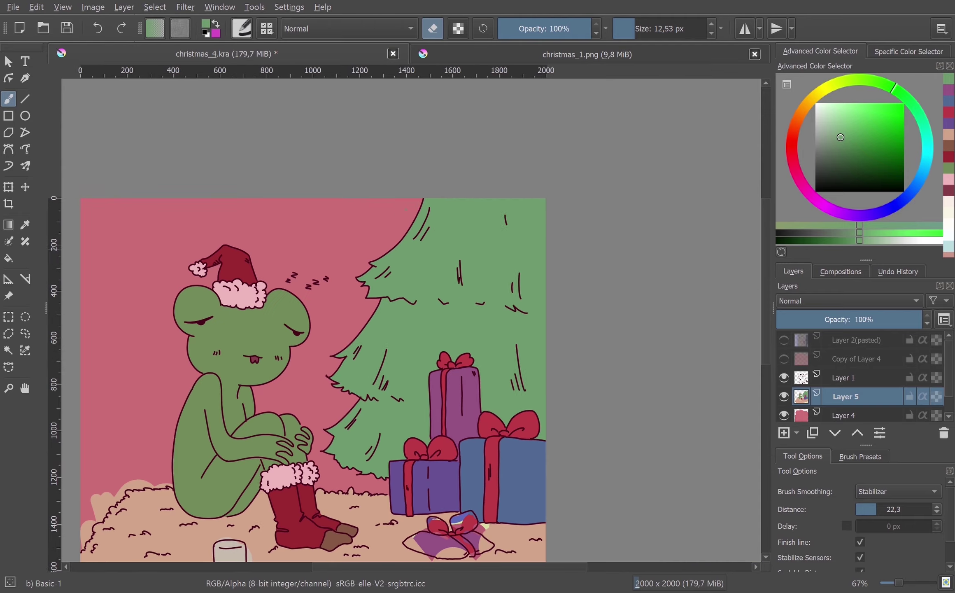
scroll(405, 210, "up", 2)
scroll(420, 420, "up", 3)
mouse_move(243, 237)
left_mouse_down()
mouse_move(169, 363)
mouse_move(187, 384)
mouse_move(322, 229)
mouse_move(457, 182)
mouse_move(527, 173)
mouse_move(385, 203)
left_mouse_up()
Cover the pale glow at the glass's base and above the milk line with grey-beige.
key("e")
left_click(371, 247, "ctrl")
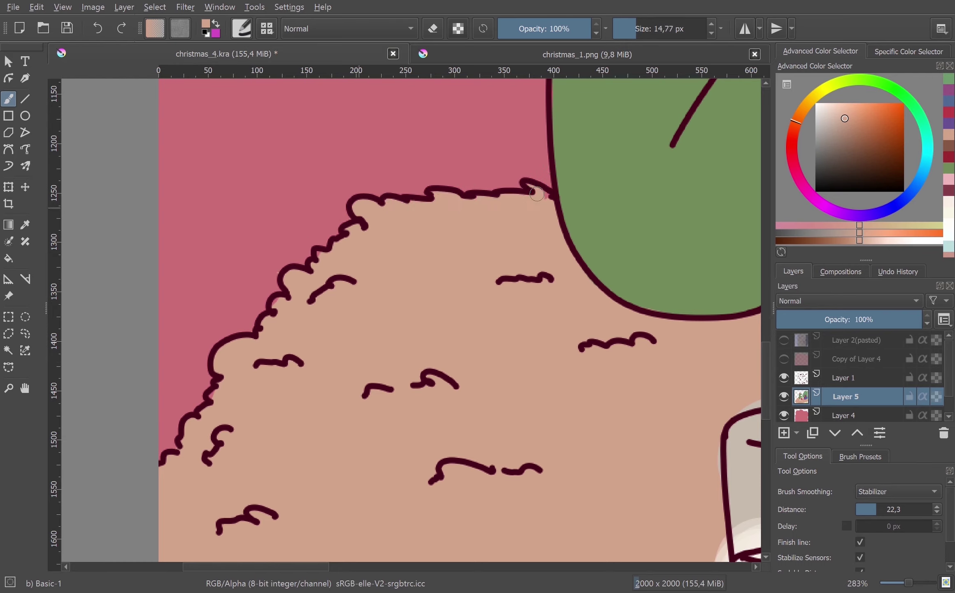
scroll(177, 383, "down", 1)
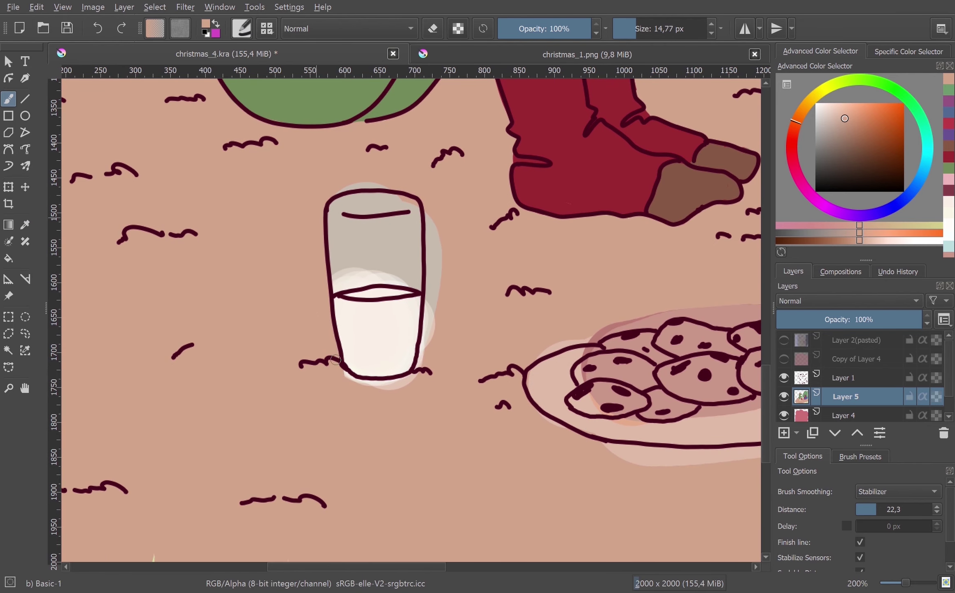
left_click_drag(335, 359, 426, 203)
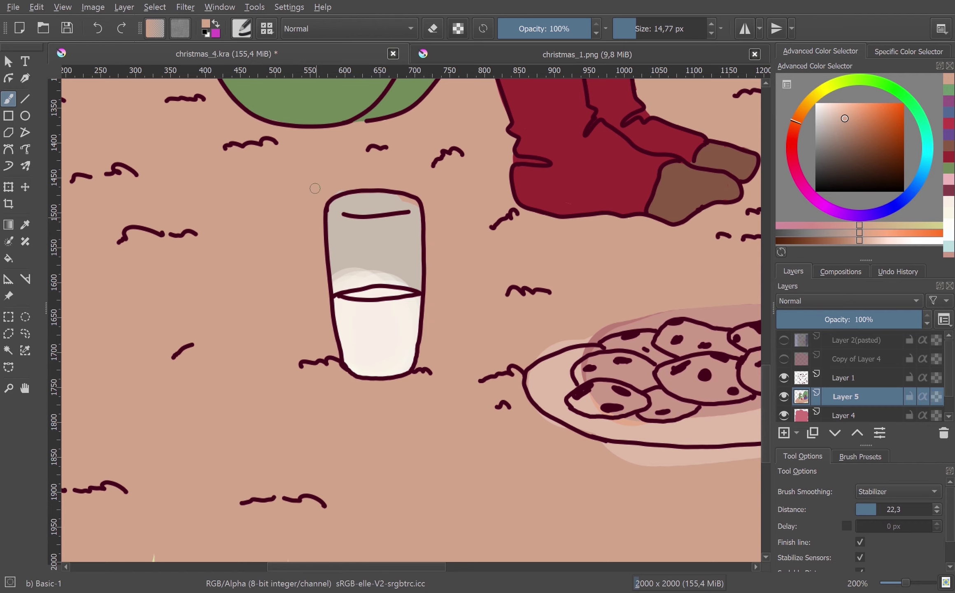
left_click(351, 217, "ctrl")
mouse_move(405, 281)
left_mouse_down()
mouse_move(374, 271)
mouse_move(338, 288)
left_mouse_up()
Paint the milk colour over the glass's pale patch and the pink bands around the cookie plate.
left_click(405, 324, "ctrl")
mouse_move(556, 338)
left_mouse_down()
mouse_move(367, 276)
mouse_move(473, 253)
mouse_move(569, 260)
left_mouse_up()
left_click_drag(709, 286, 490, 302)
mouse_move(492, 366)
left_mouse_down()
mouse_move(465, 390)
mouse_move(223, 410)
left_mouse_up()
Lighten the plate around the cookies and darken the bottom cookies' lower edges.
left_click(138, 374, "ctrl")
mouse_move(138, 374)
left_mouse_down()
mouse_move(239, 374)
mouse_move(371, 350)
mouse_move(453, 354)
mouse_move(478, 318)
mouse_move(453, 362)
mouse_move(504, 328)
left_mouse_up()
key("p")
key("b")
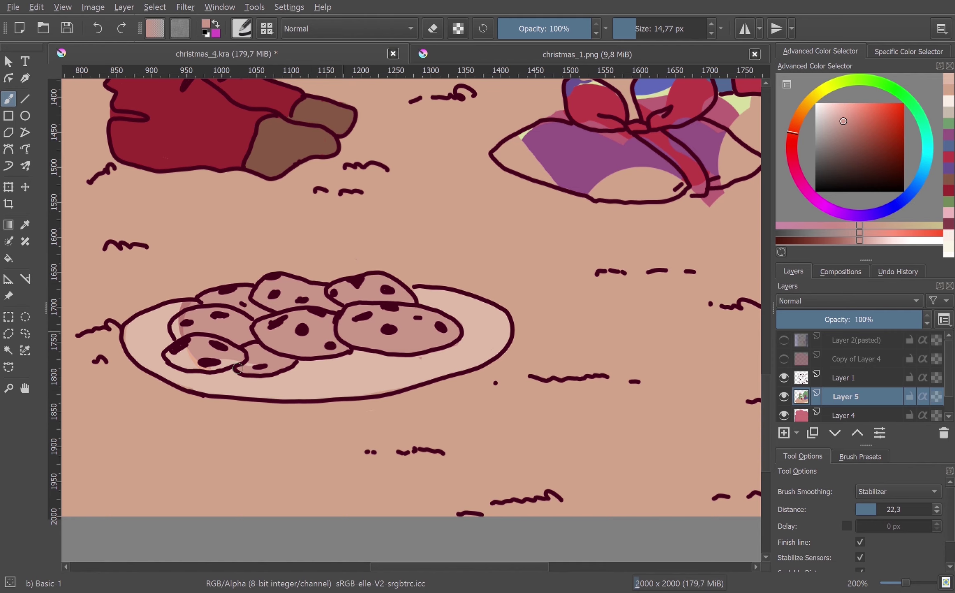
left_click_drag(254, 371, 175, 359)
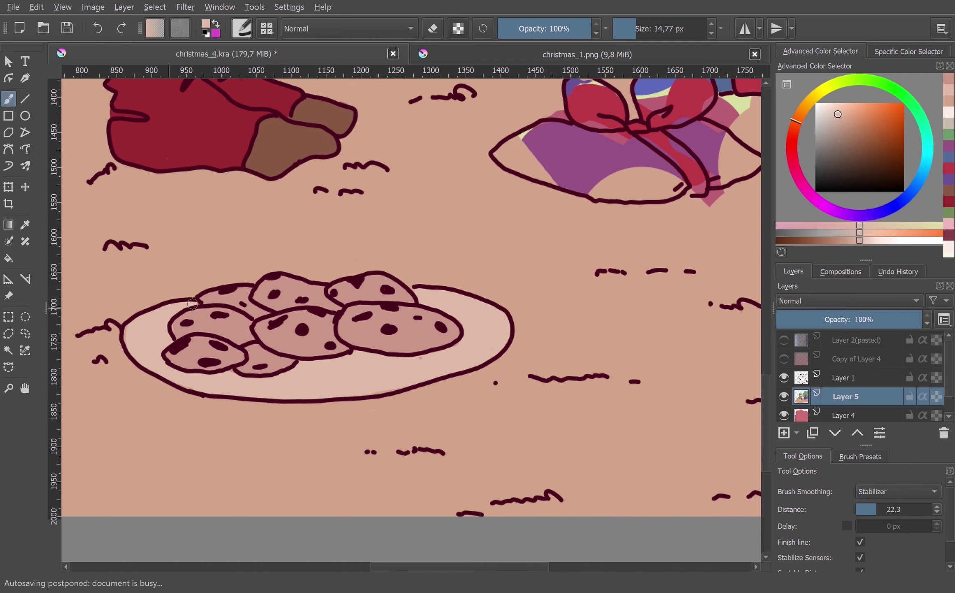
Fill the gift bag's left, lower and right parts purple, covering pink beside the bow.
scroll(316, 352, "right", 5)
scroll(305, 329, "up", 4)
left_click(300, 324, "ctrl")
left_click_drag(300, 324, 271, 345)
mouse_move(383, 317)
left_mouse_down()
mouse_move(412, 361)
mouse_move(366, 367)
left_mouse_up()
mouse_move(474, 307)
left_mouse_down()
mouse_move(499, 355)
mouse_move(480, 383)
mouse_move(496, 298)
left_mouse_up()
left_click(505, 377, "ctrl")
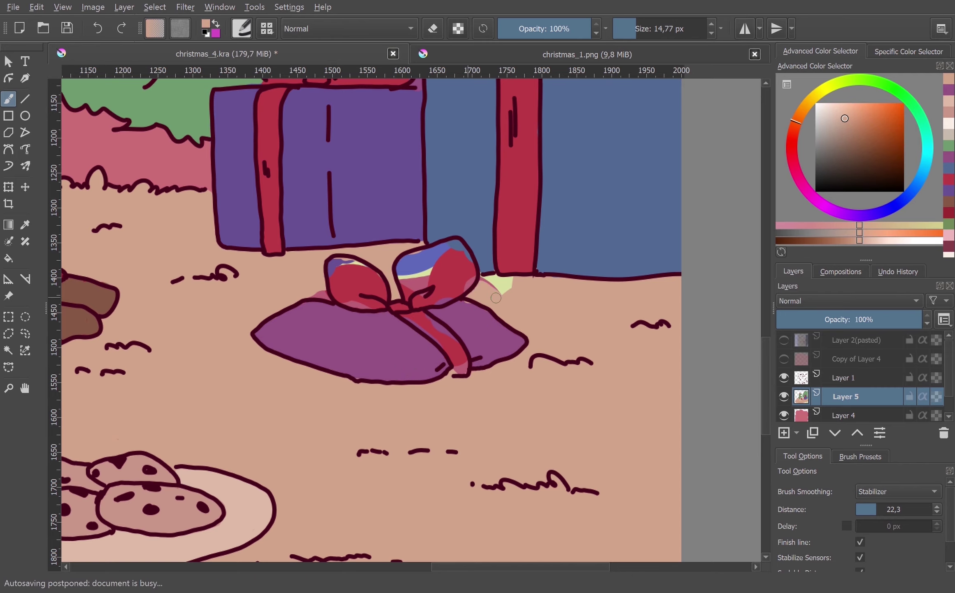
Paint both bow loops solid red with the sampled ribbon colour.
key("p")
left_click(428, 328)
key("b")
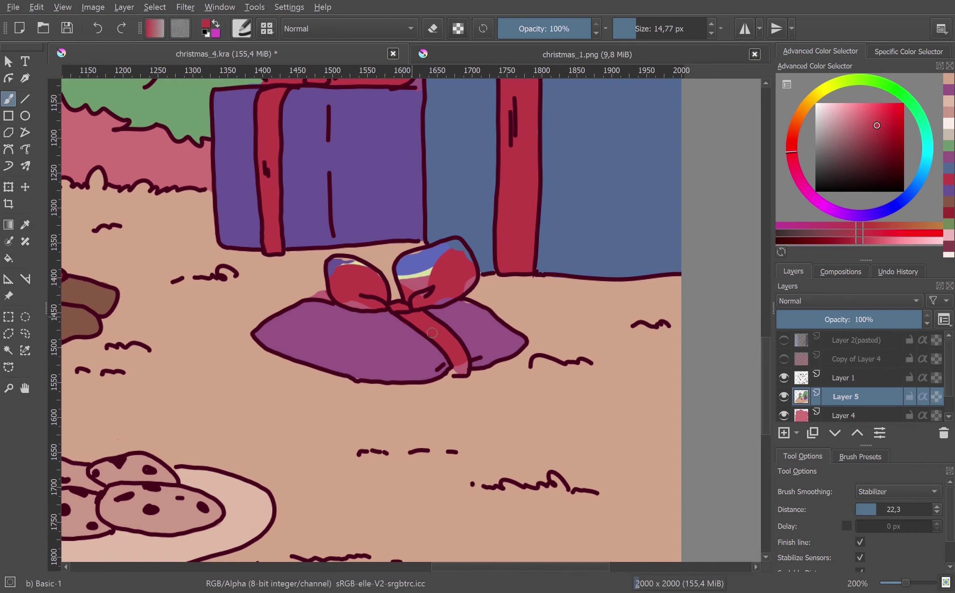
mouse_move(427, 265)
left_mouse_down()
mouse_move(408, 293)
mouse_move(453, 245)
left_mouse_up()
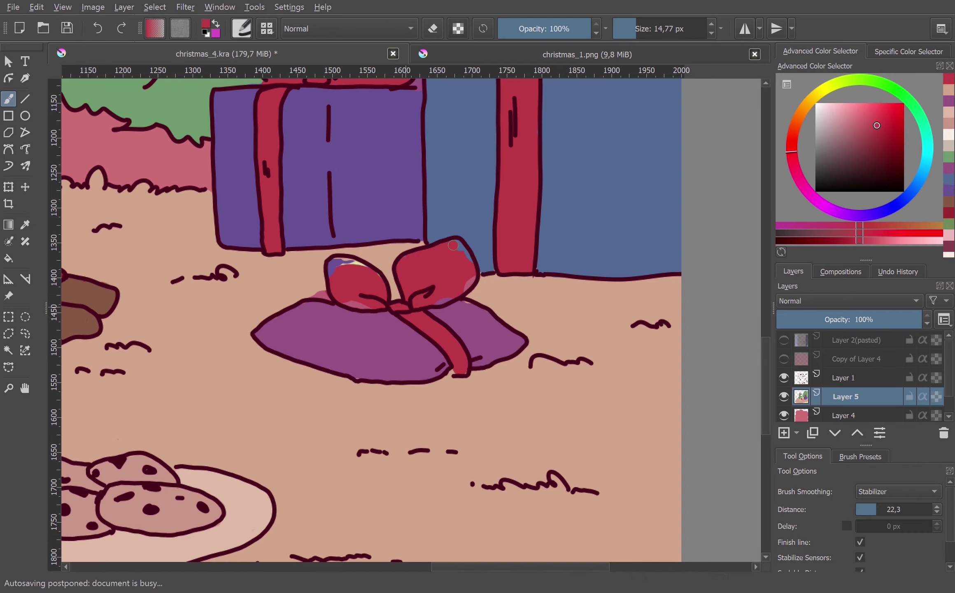
left_click_drag(341, 263, 358, 288)
key("p")
left_click(494, 295)
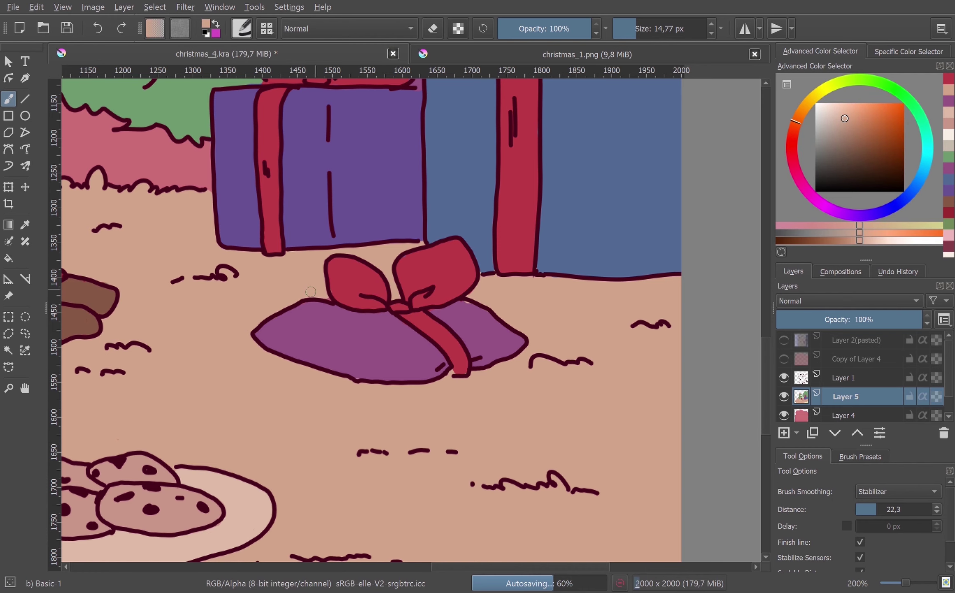
left_click(468, 321)
Show the Copy of Layer 4 tint and create a clipping group over Layer 5.
key("b")
left_click(410, 335, "ctrl")
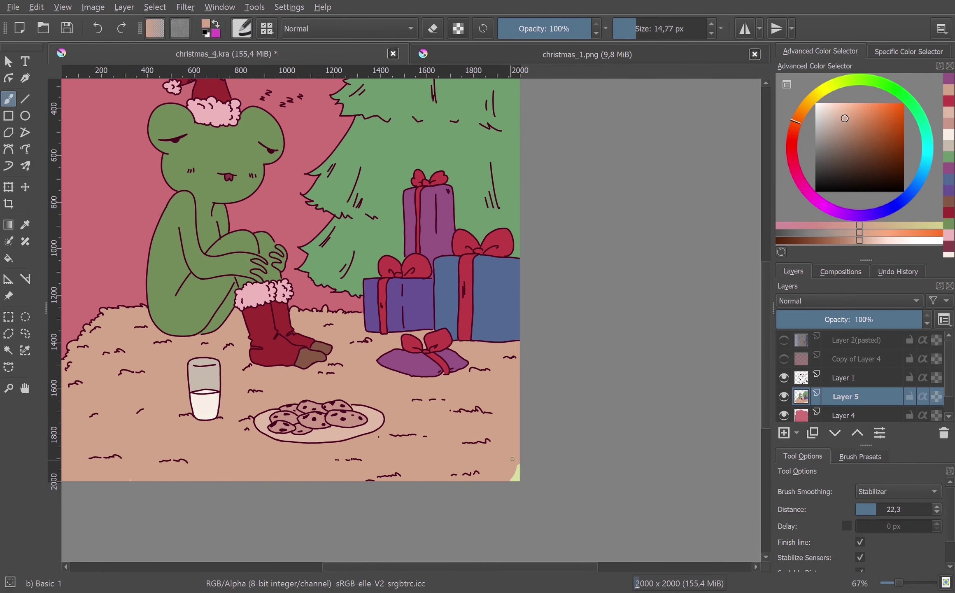
left_click_drag(390, 265, 524, 323)
left_click(784, 358)
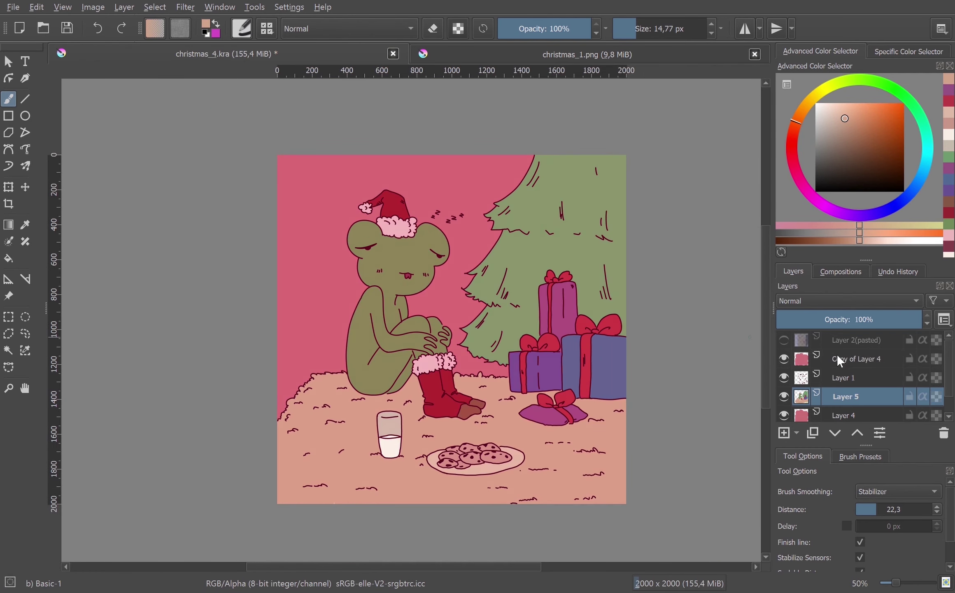
left_click(829, 355)
left_click(855, 392)
key("ctrl+shift+g")
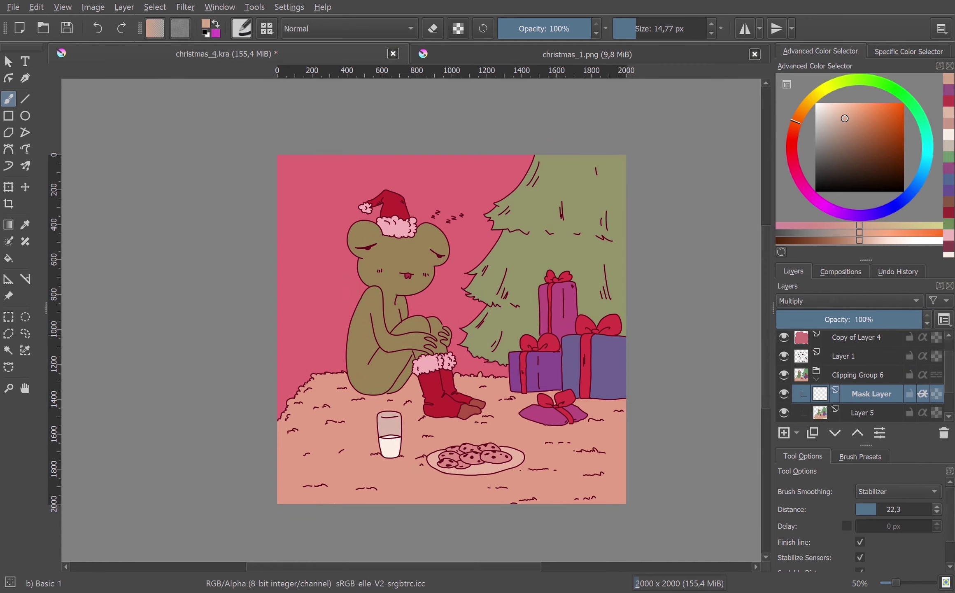
Set the mask layer to Multiply, flood the scene dark crimson, and dab pale pink on the hat tip.
left_click(322, 282, "ctrl")
left_click_drag(624, 38, 707, 29)
mouse_move(547, 288)
left_mouse_down()
mouse_move(395, 247)
mouse_move(494, 453)
mouse_move(353, 387)
left_mouse_up()
key("l")
key("l")
key("l")
key("l")
key("l")
key("l")
left_click_drag(704, 29, 639, 29)
mouse_move(368, 202)
left_mouse_down()
mouse_move(350, 249)
mouse_move(350, 385)
mouse_move(335, 377)
left_mouse_up()
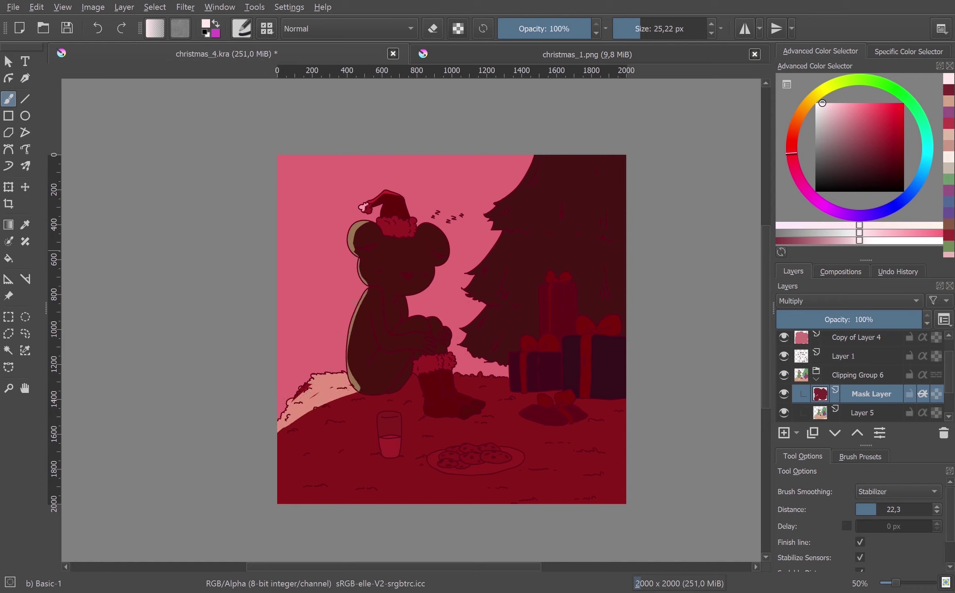
Undo the pale highlight and face reveal strokes, then hide the crimson Mask Layer.
key("ctrl+z")
key("ctrl+z")
key("ctrl+z")
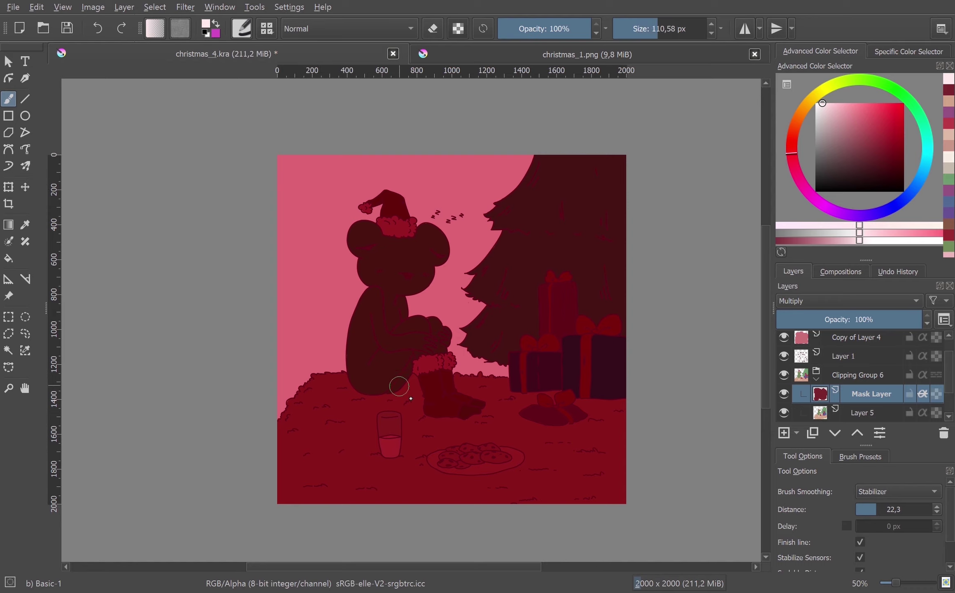
mouse_move(406, 195)
left_mouse_down()
mouse_move(475, 409)
mouse_move(556, 283)
left_mouse_up()
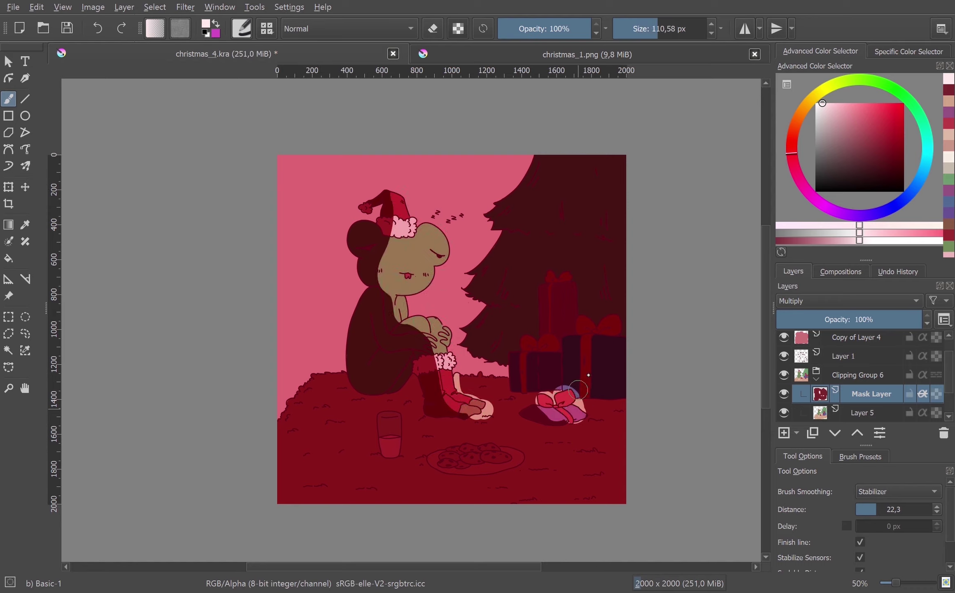
key("ctrl+z")
left_click(783, 394)
Add a Multiply shadow layer at 43% opacity and shade the frog's ear, cheek and chin.
left_click(784, 432)
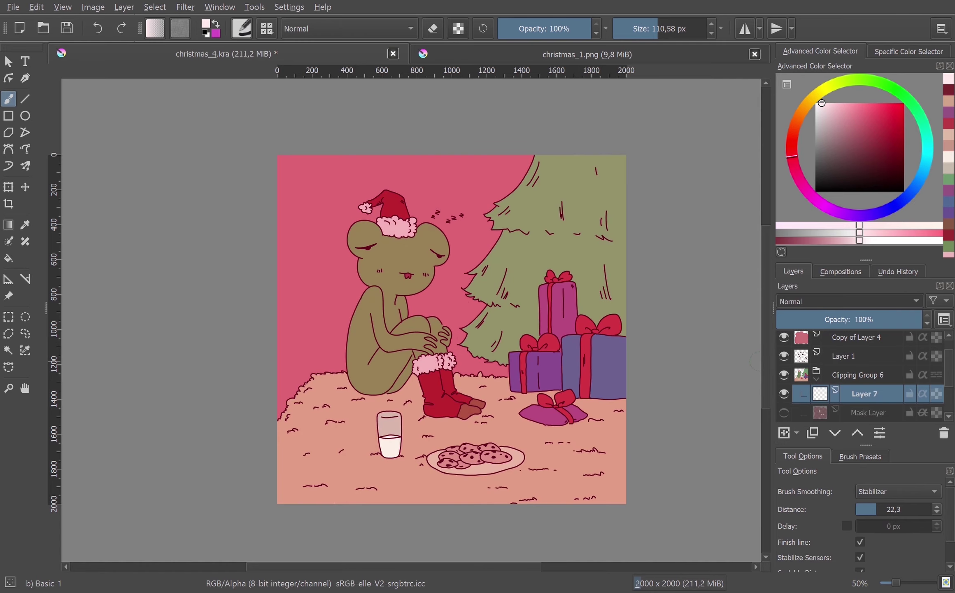
left_click(887, 139)
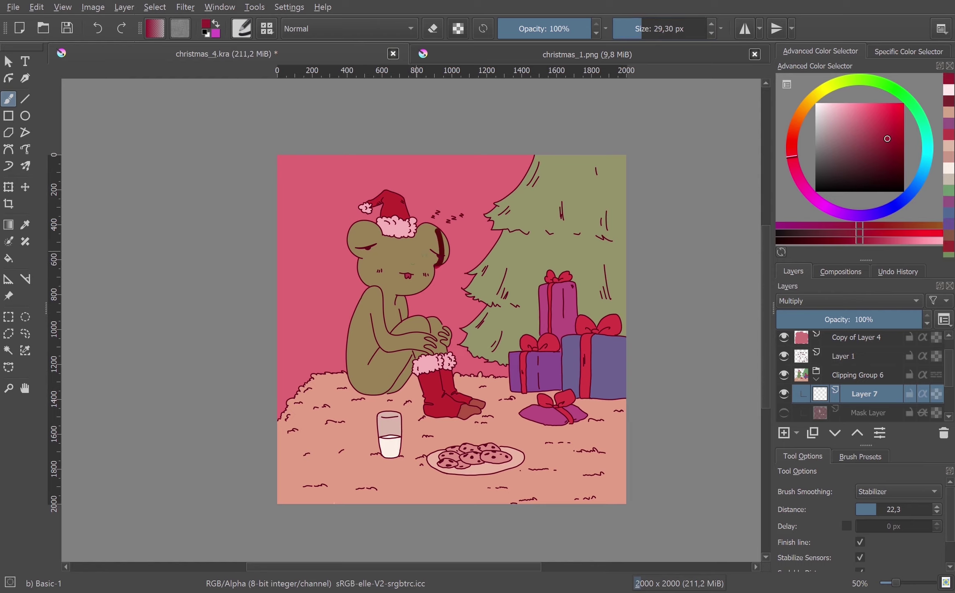
left_click(839, 321)
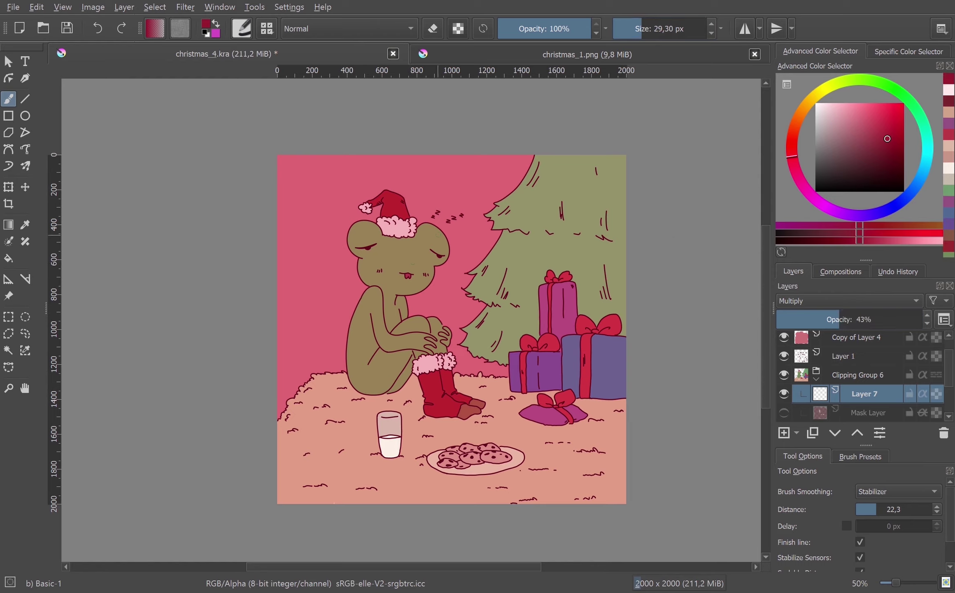
left_click_drag(437, 231, 440, 262)
key("ctrl+z")
mouse_move(438, 226)
left_mouse_down()
mouse_move(421, 282)
mouse_move(430, 359)
mouse_move(407, 389)
mouse_move(543, 397)
mouse_move(587, 389)
mouse_move(603, 324)
mouse_move(585, 317)
mouse_move(560, 274)
mouse_move(552, 391)
mouse_move(531, 326)
mouse_move(585, 274)
mouse_move(604, 281)
mouse_move(618, 202)
mouse_move(605, 161)
mouse_move(589, 194)
mouse_move(553, 192)
mouse_move(552, 263)
mouse_move(529, 252)
left_mouse_up()
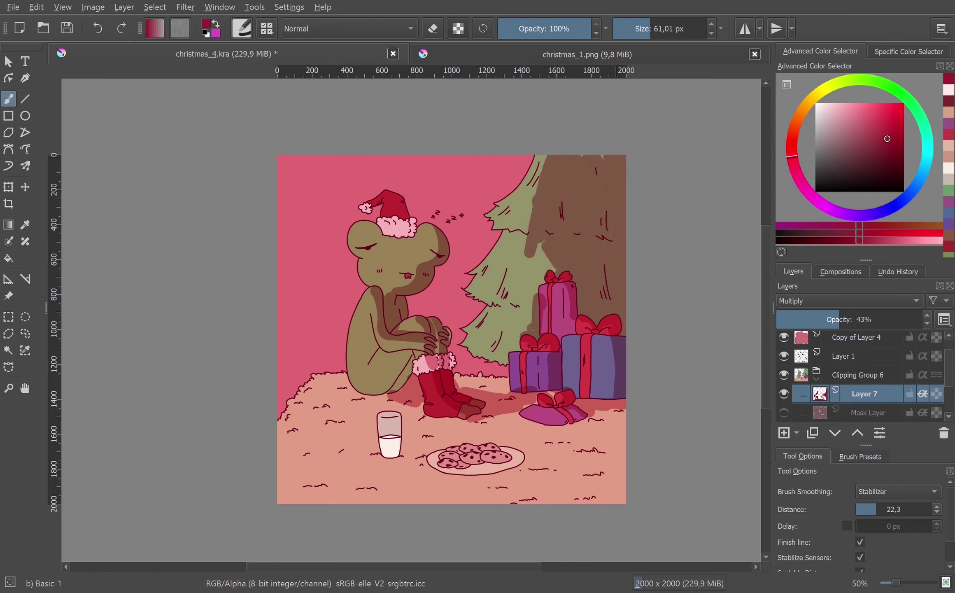
Shade the tree and beside the glass and cookies, then fade the layer to about 20%.
mouse_move(546, 167)
left_mouse_down()
mouse_move(505, 247)
mouse_move(490, 193)
mouse_move(515, 186)
mouse_move(495, 315)
mouse_move(503, 354)
mouse_move(548, 247)
mouse_move(516, 289)
mouse_move(505, 268)
left_mouse_up()
key("bracketleft")
mouse_move(395, 416)
left_mouse_down()
mouse_move(408, 456)
mouse_move(464, 465)
mouse_move(502, 447)
mouse_move(523, 453)
mouse_move(535, 474)
left_mouse_up()
left_click(806, 319)
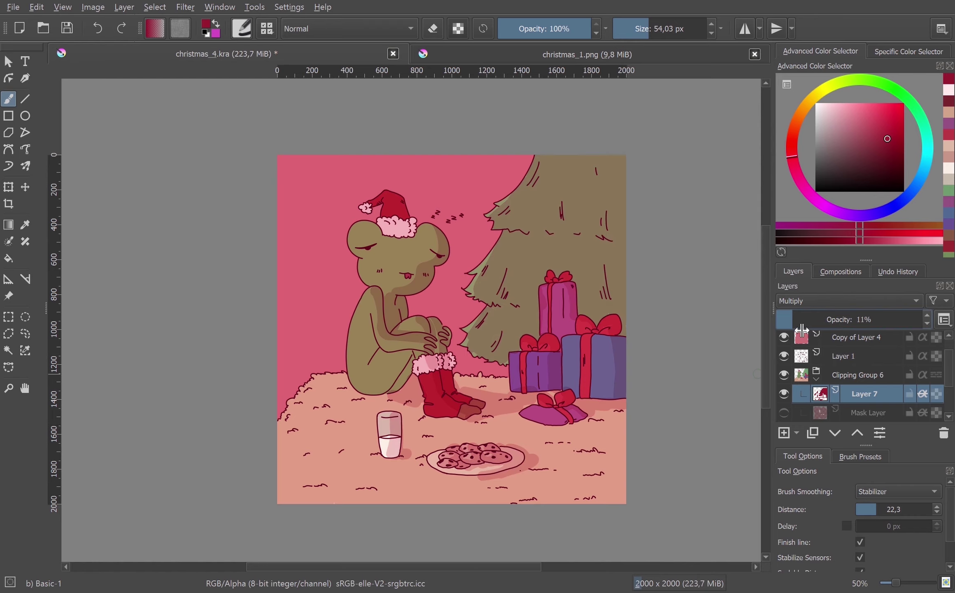
Paint soft pink cheek blush on a new Overlay layer, softened to 30% opacity.
left_click(784, 432)
left_click(849, 301)
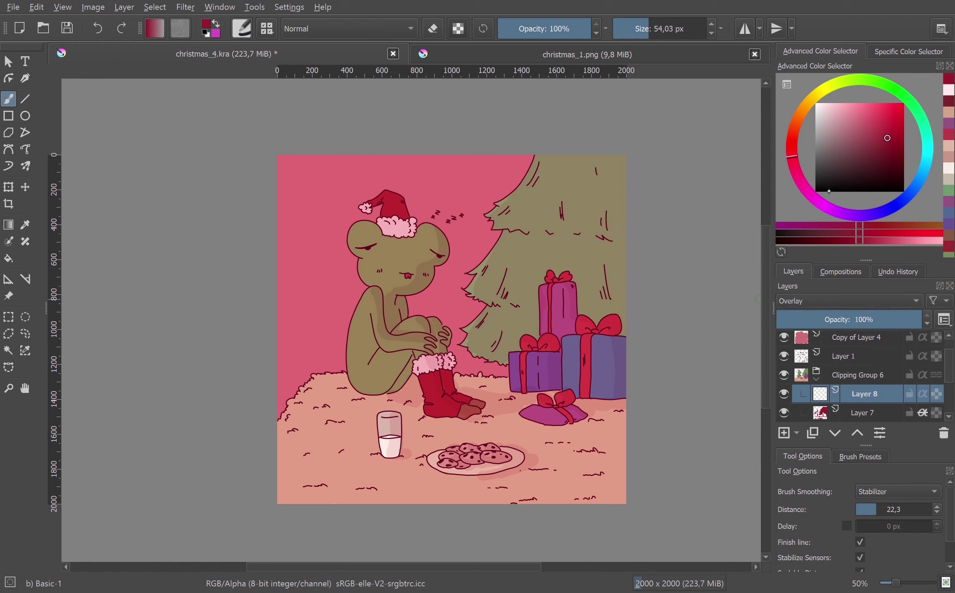
left_click(514, 28)
left_click_drag(372, 268, 395, 274)
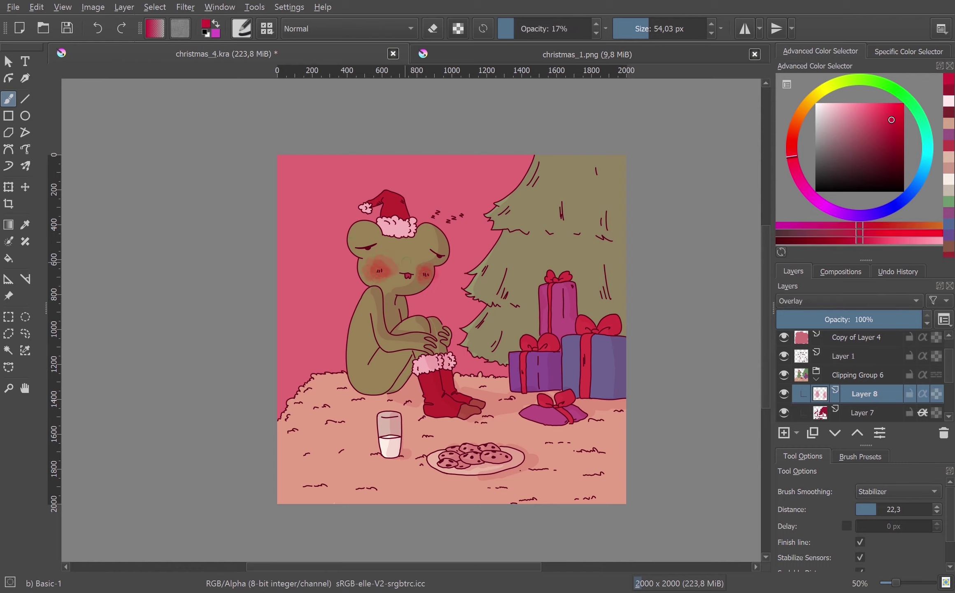
left_click_drag(834, 317, 820, 320)
Add a clipped Screen layer and set up a very fine light-pink brush for highlights.
key("Insert")
key("alt+shift+s")
left_click_drag(507, 28, 585, 29)
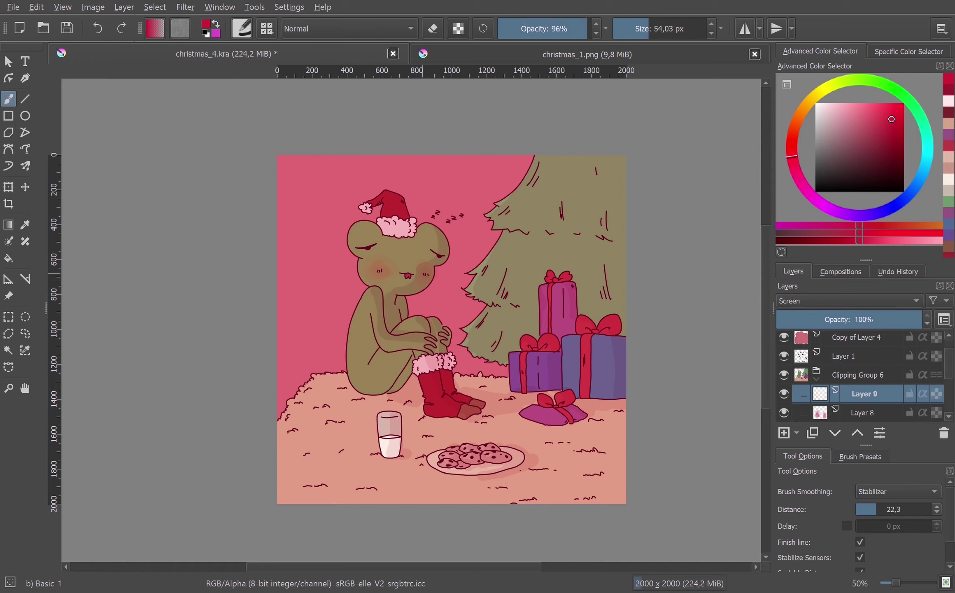
left_click_drag(649, 28, 642, 28)
left_click(392, 276, "ctrl")
left_click_drag(585, 29, 570, 29)
mouse_move(642, 28)
left_mouse_down()
mouse_move(616, 29)
mouse_move(623, 29)
left_mouse_up()
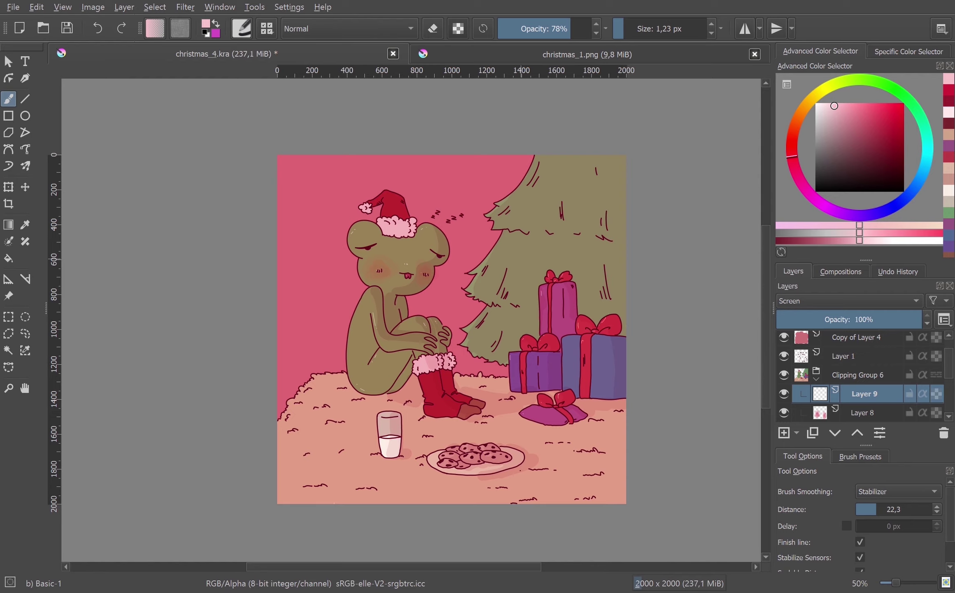
Duplicate the Copy of Layer 4 tint layer, setting the copy to Multiply at 35% opacity.
left_click(848, 338)
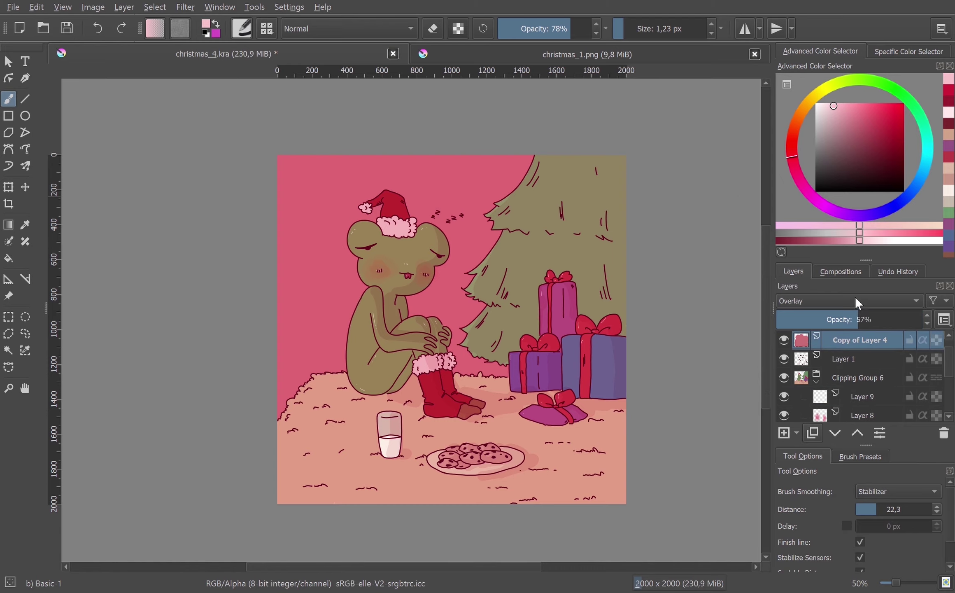
left_click(813, 432)
left_click(824, 301)
left_click(813, 292)
left_click_drag(860, 320, 842, 328)
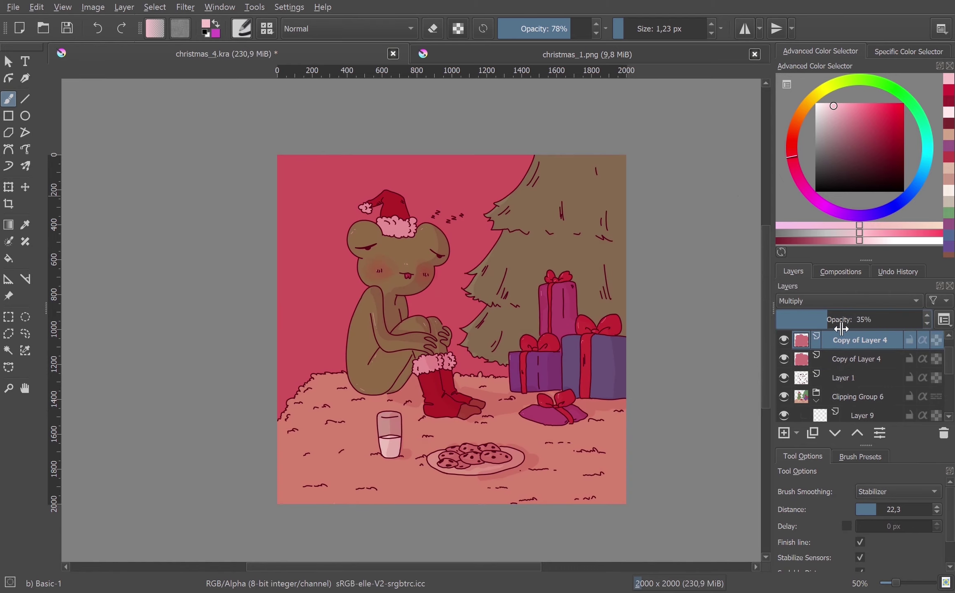